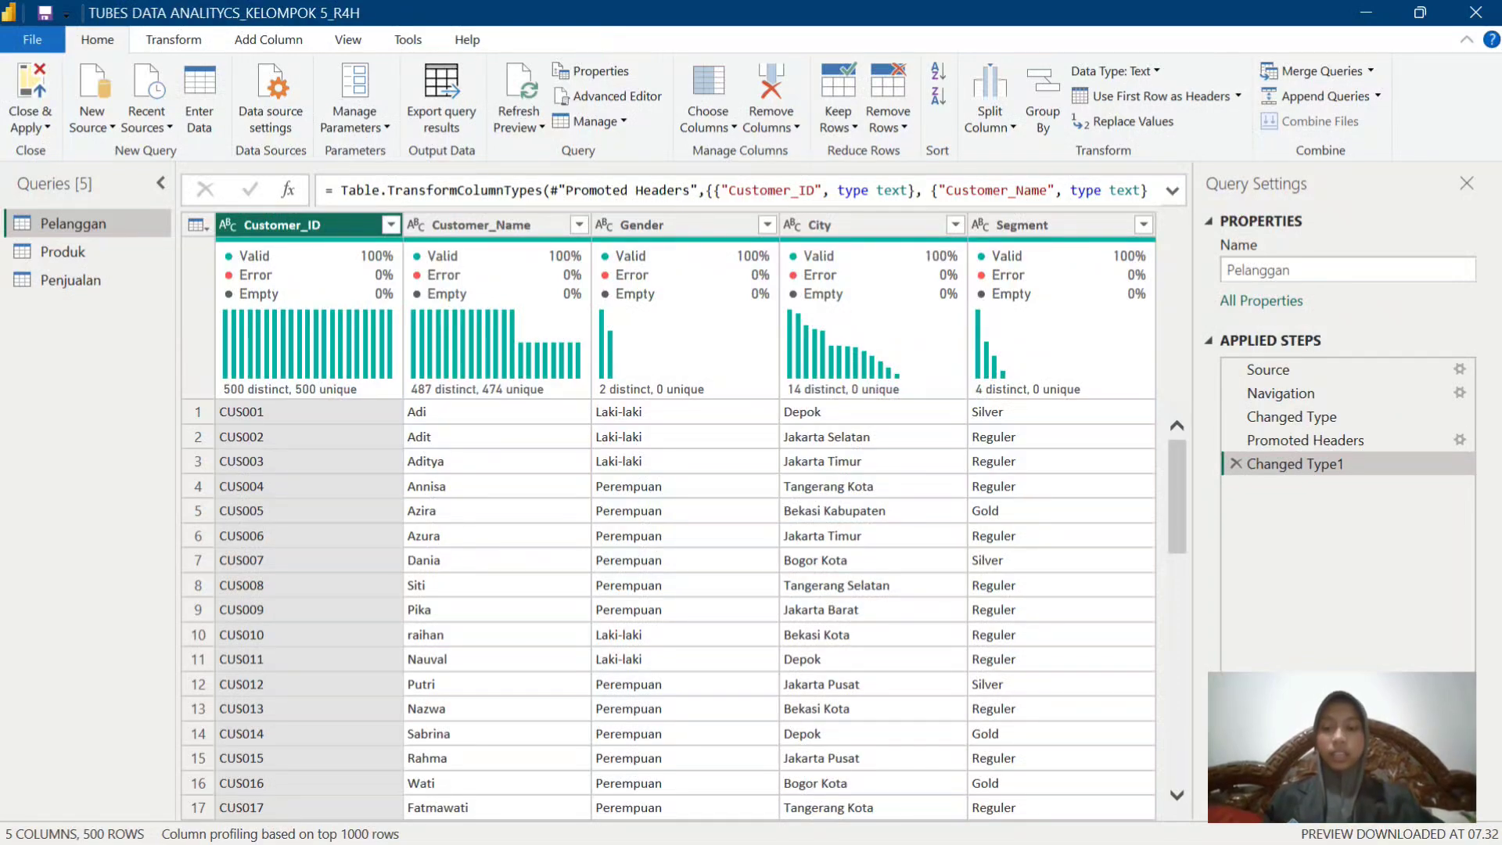
Look through the Produk and Penjualan queries, and return to the Pelanggan query.
click(63, 251)
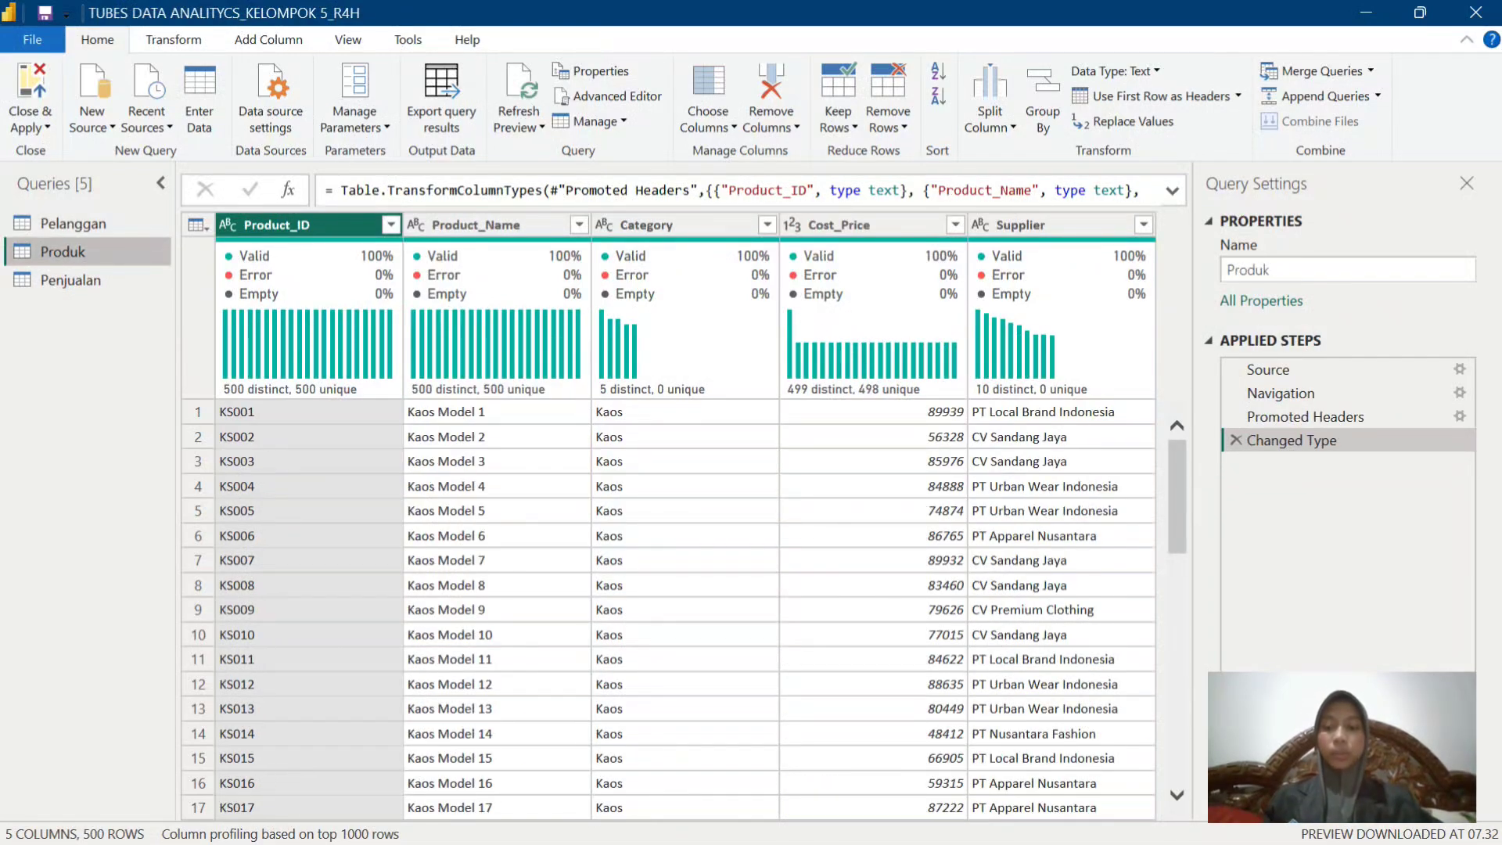
click(70, 279)
click(73, 223)
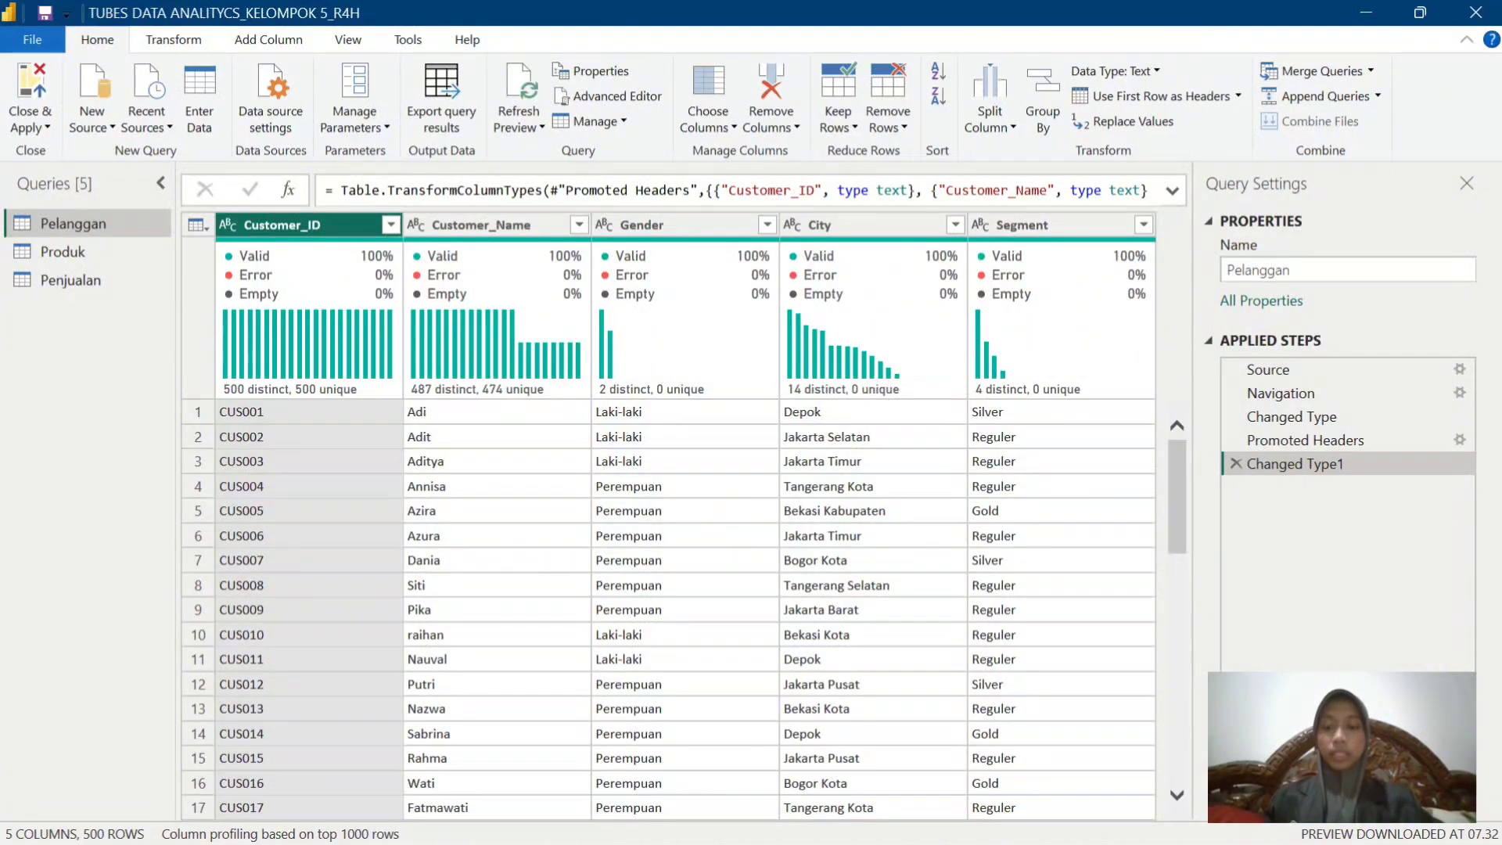
Examine the Pelanggan query's Customer_ID, Customer_Name, Gender, City and Segment columns one by one.
key(Right)
key(Right)
key(Right)
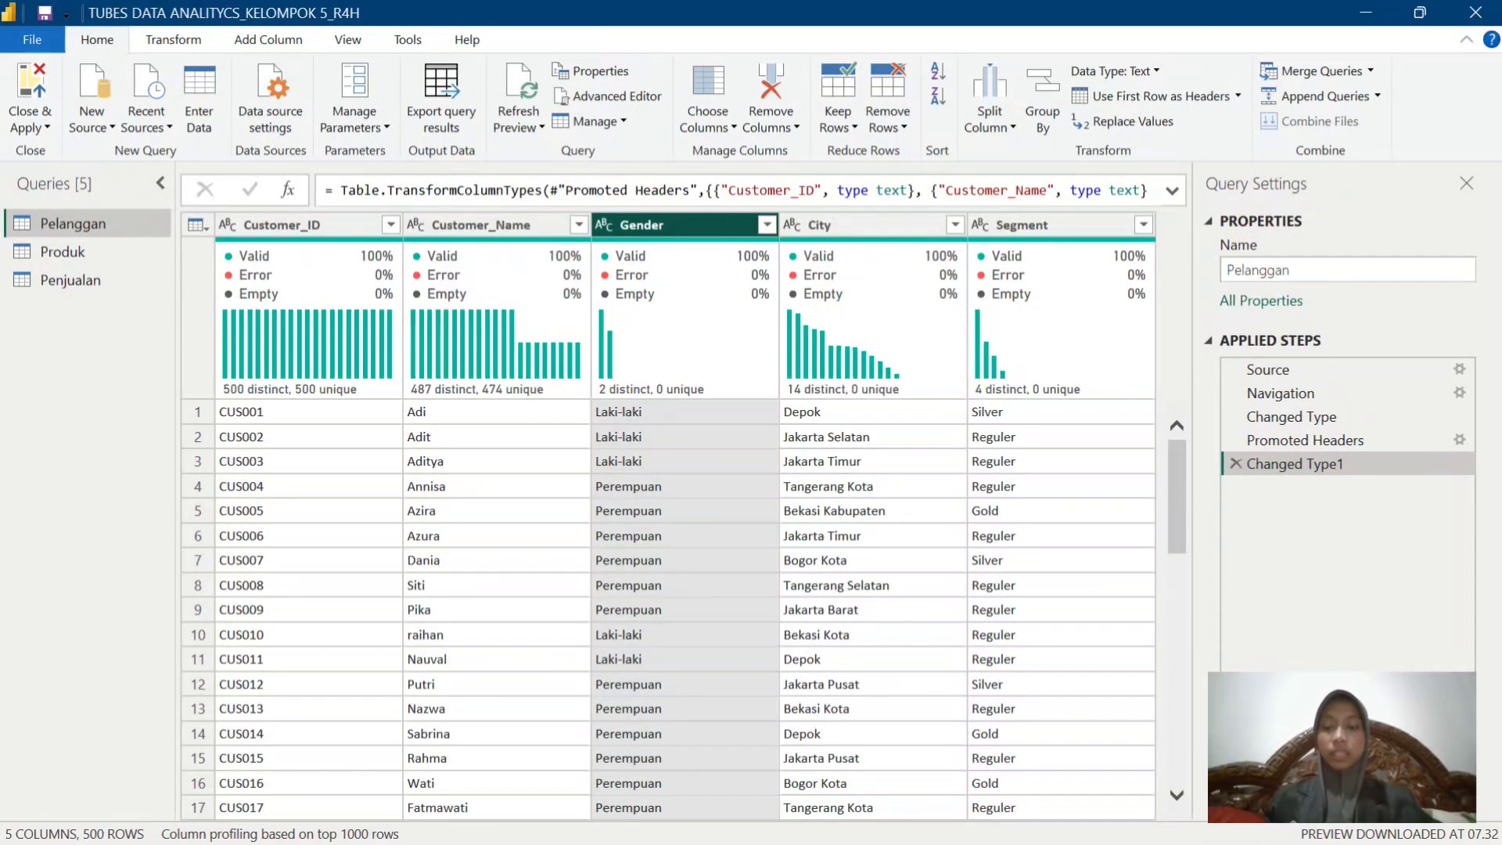
key(Right)
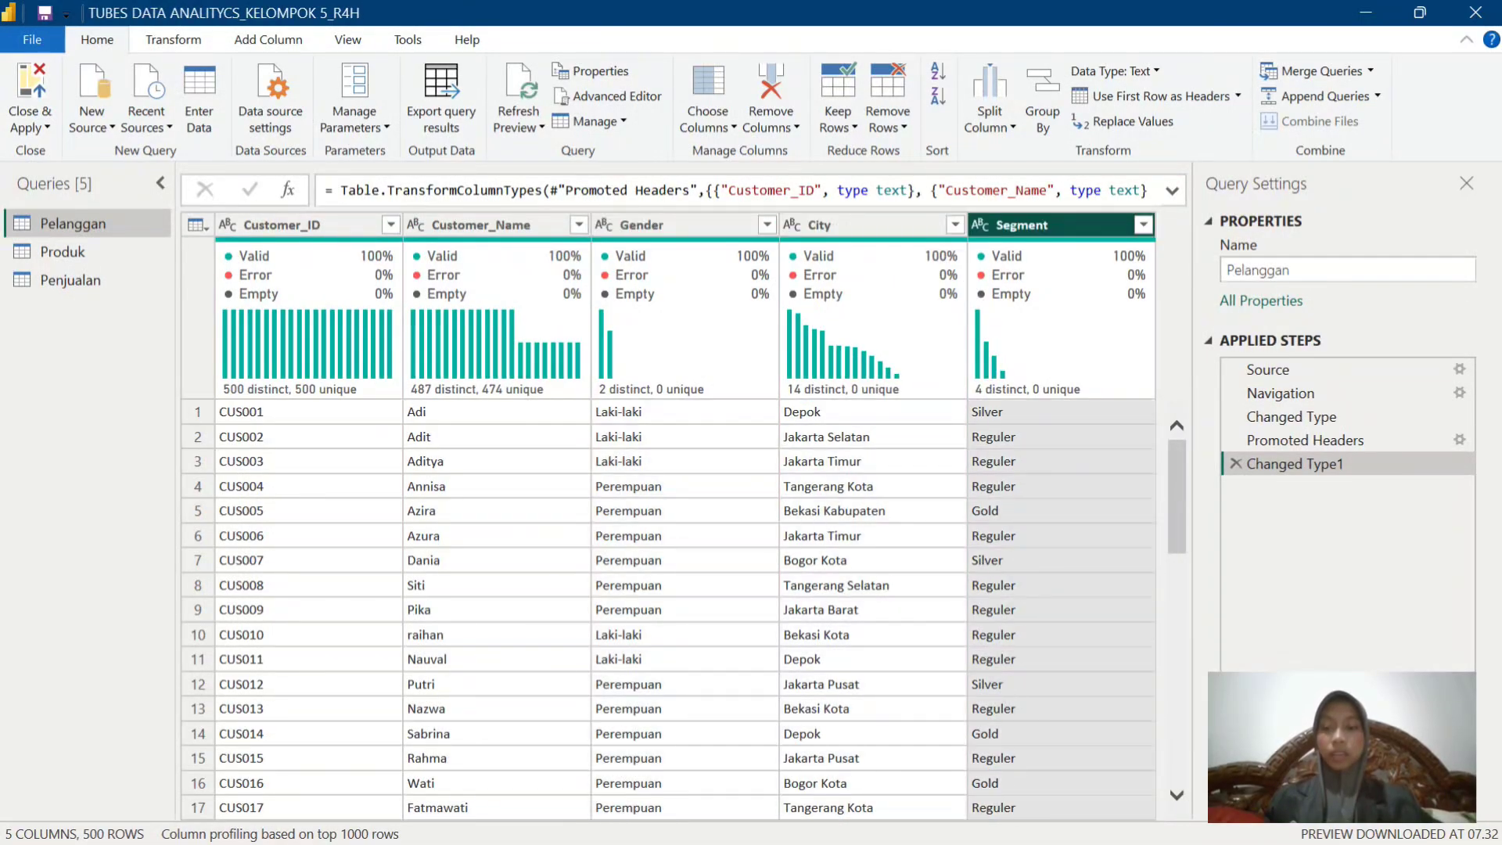
click(305, 225)
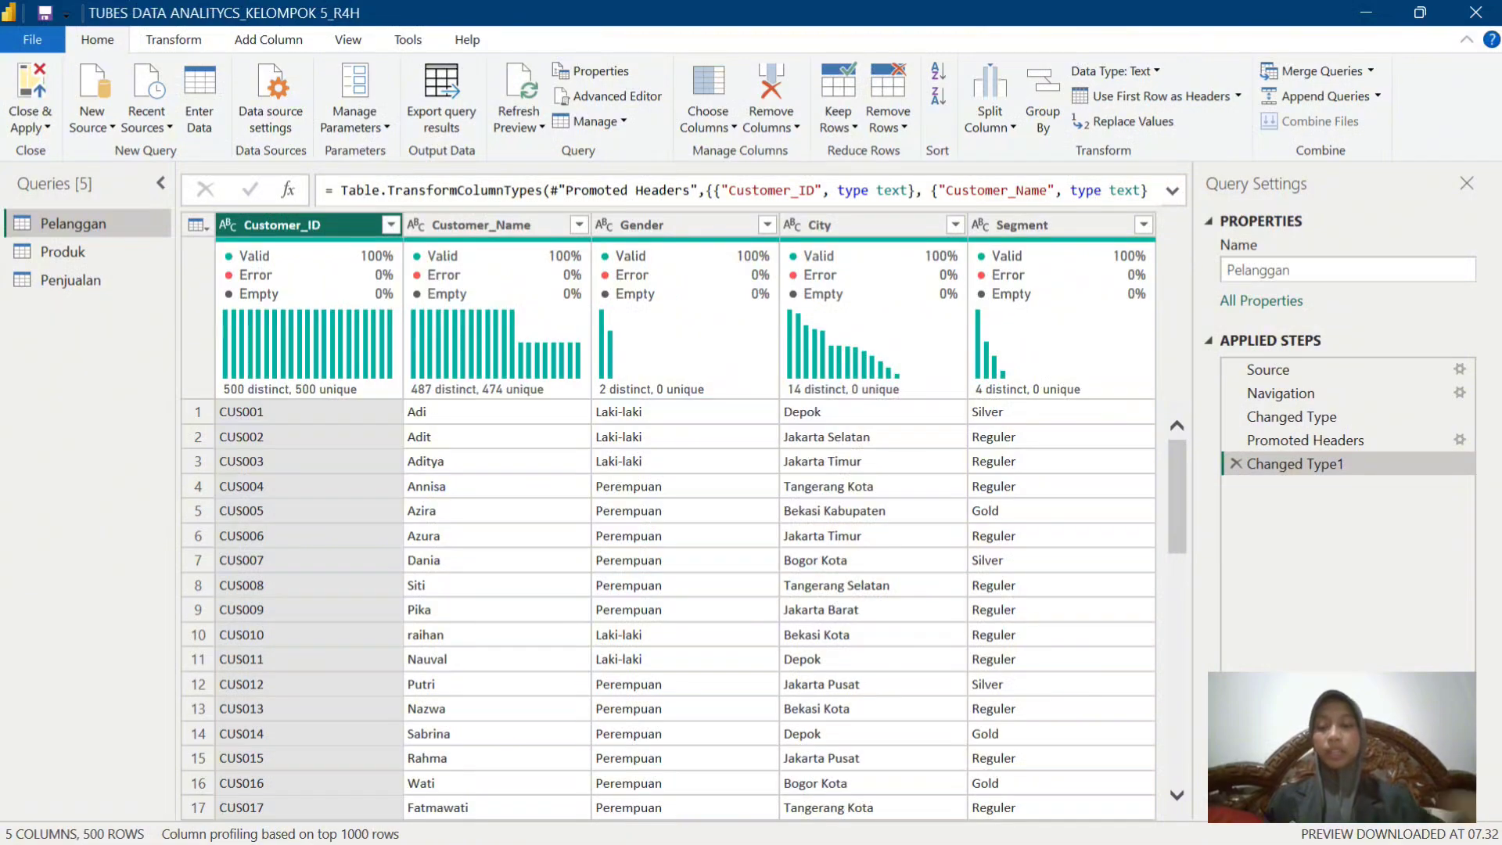
click(481, 224)
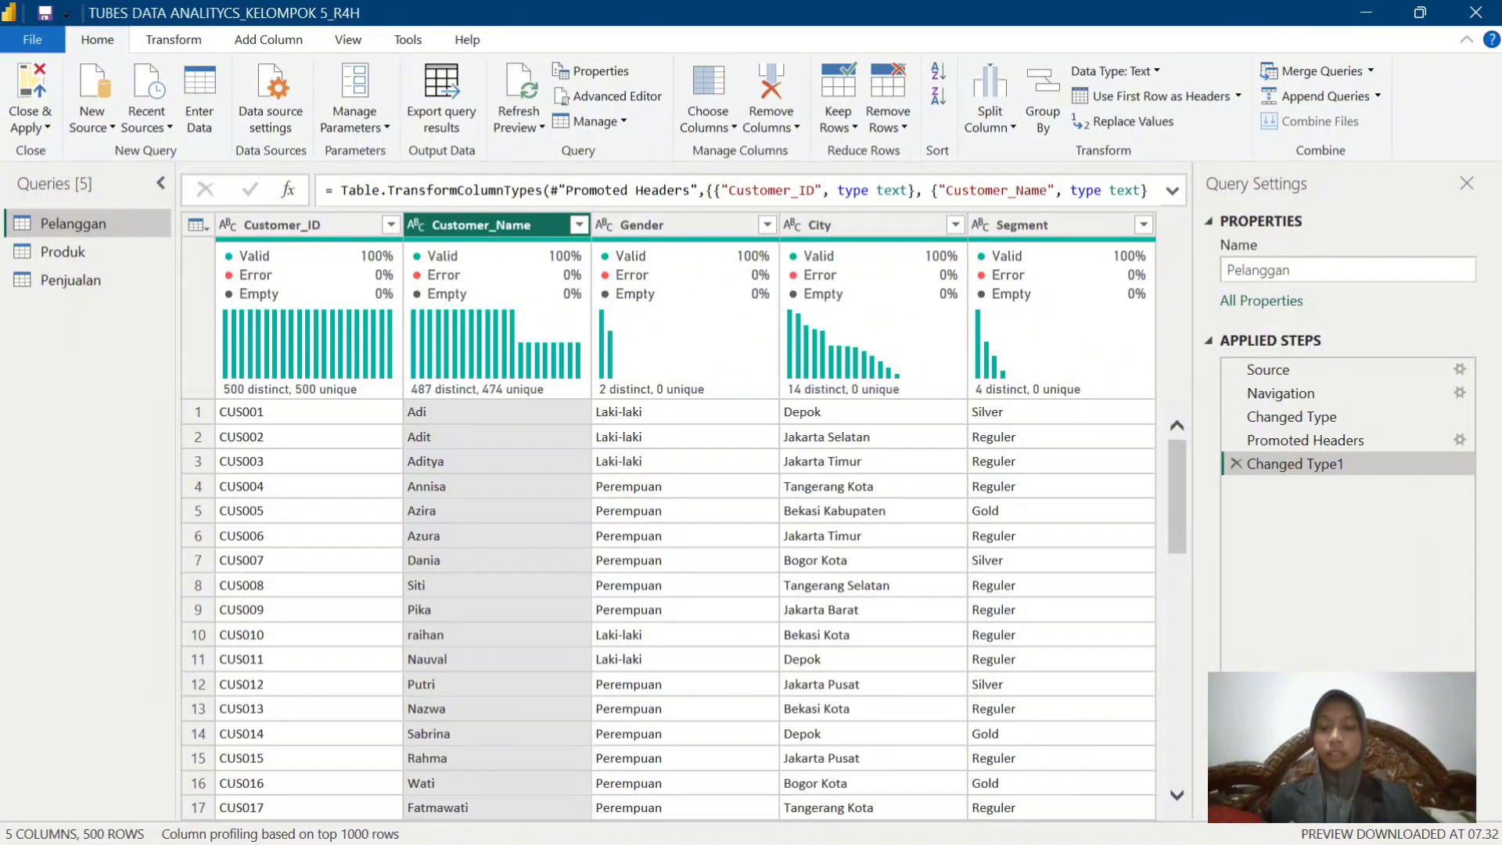
click(641, 225)
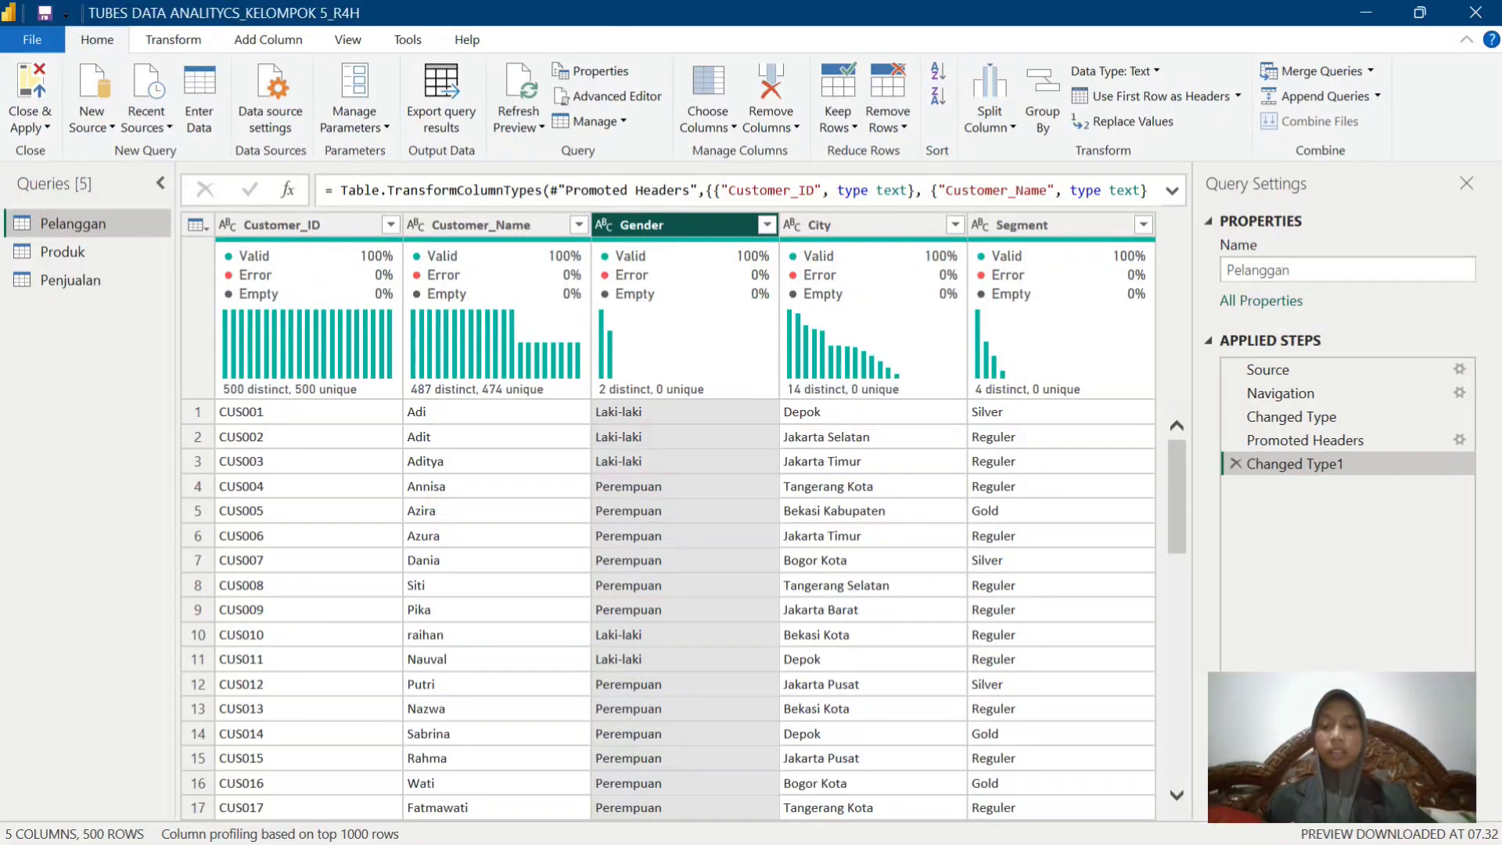
click(820, 225)
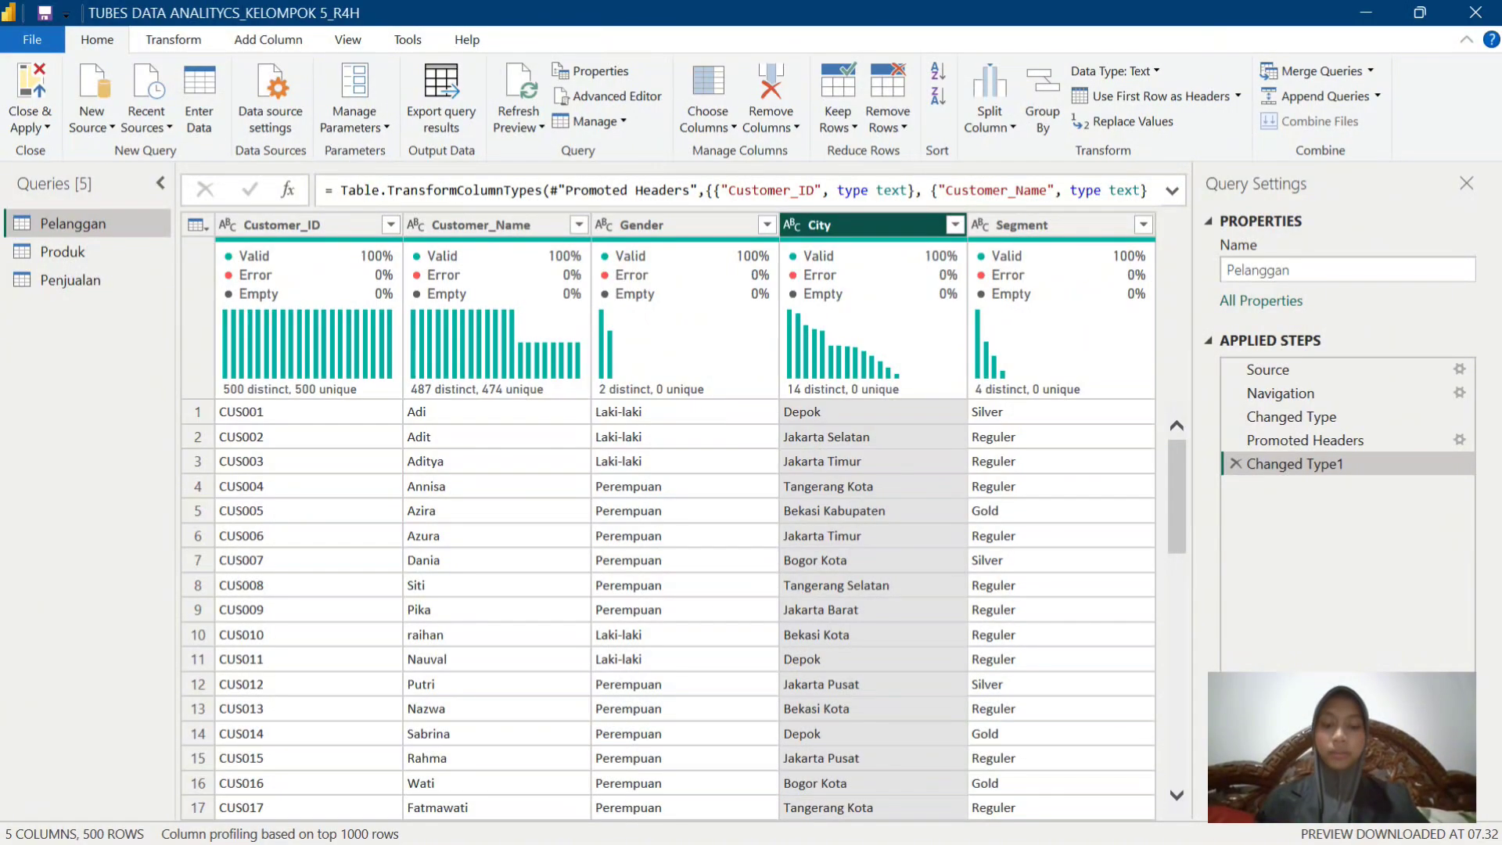
click(1021, 225)
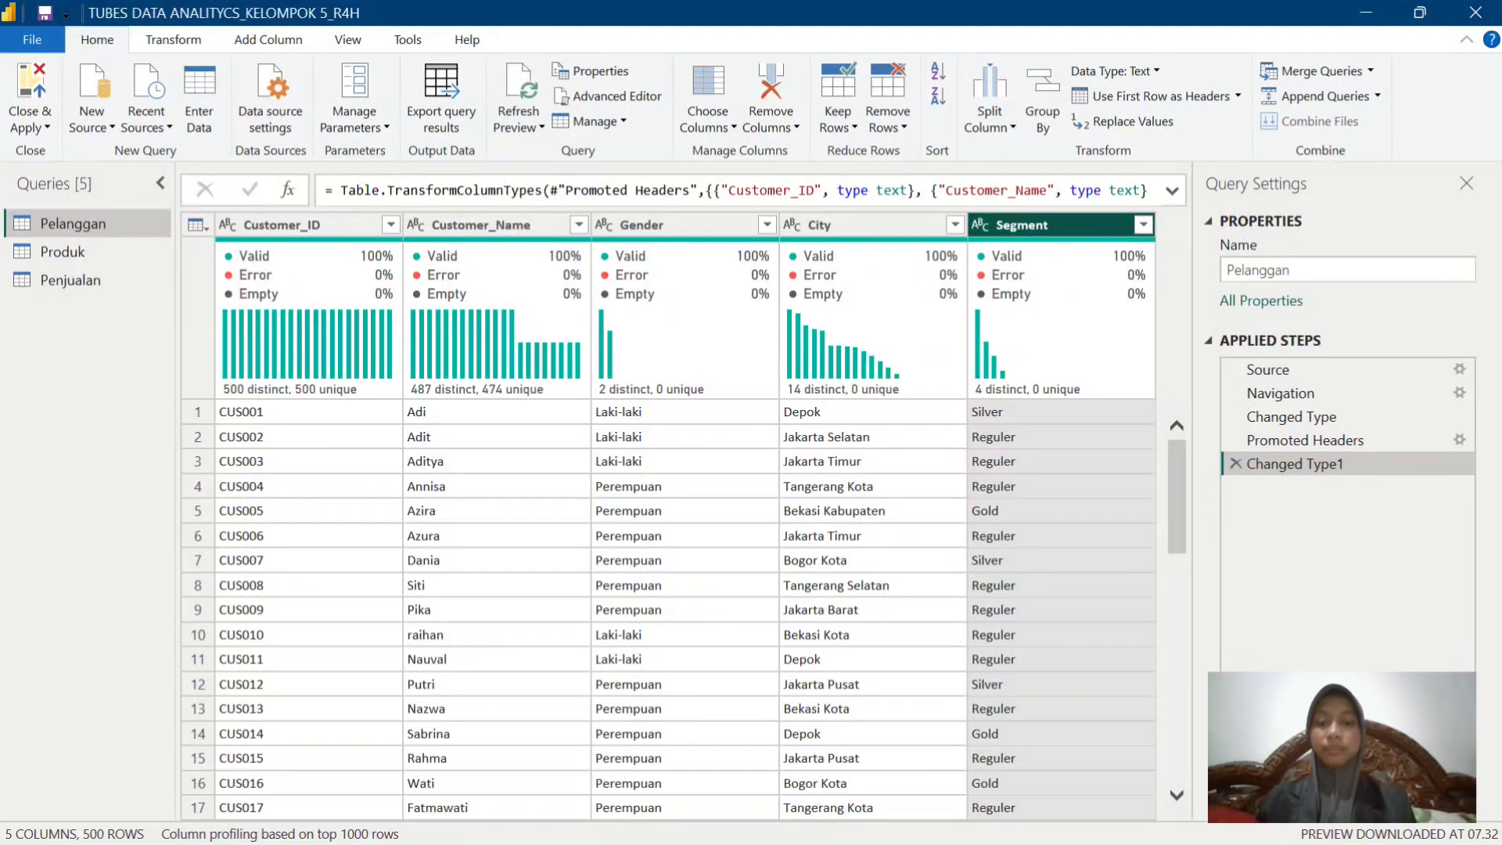
Open the Produk query and go through its Product_Name, Category, Cost_Price, Supplier and Product_ID columns.
click(63, 251)
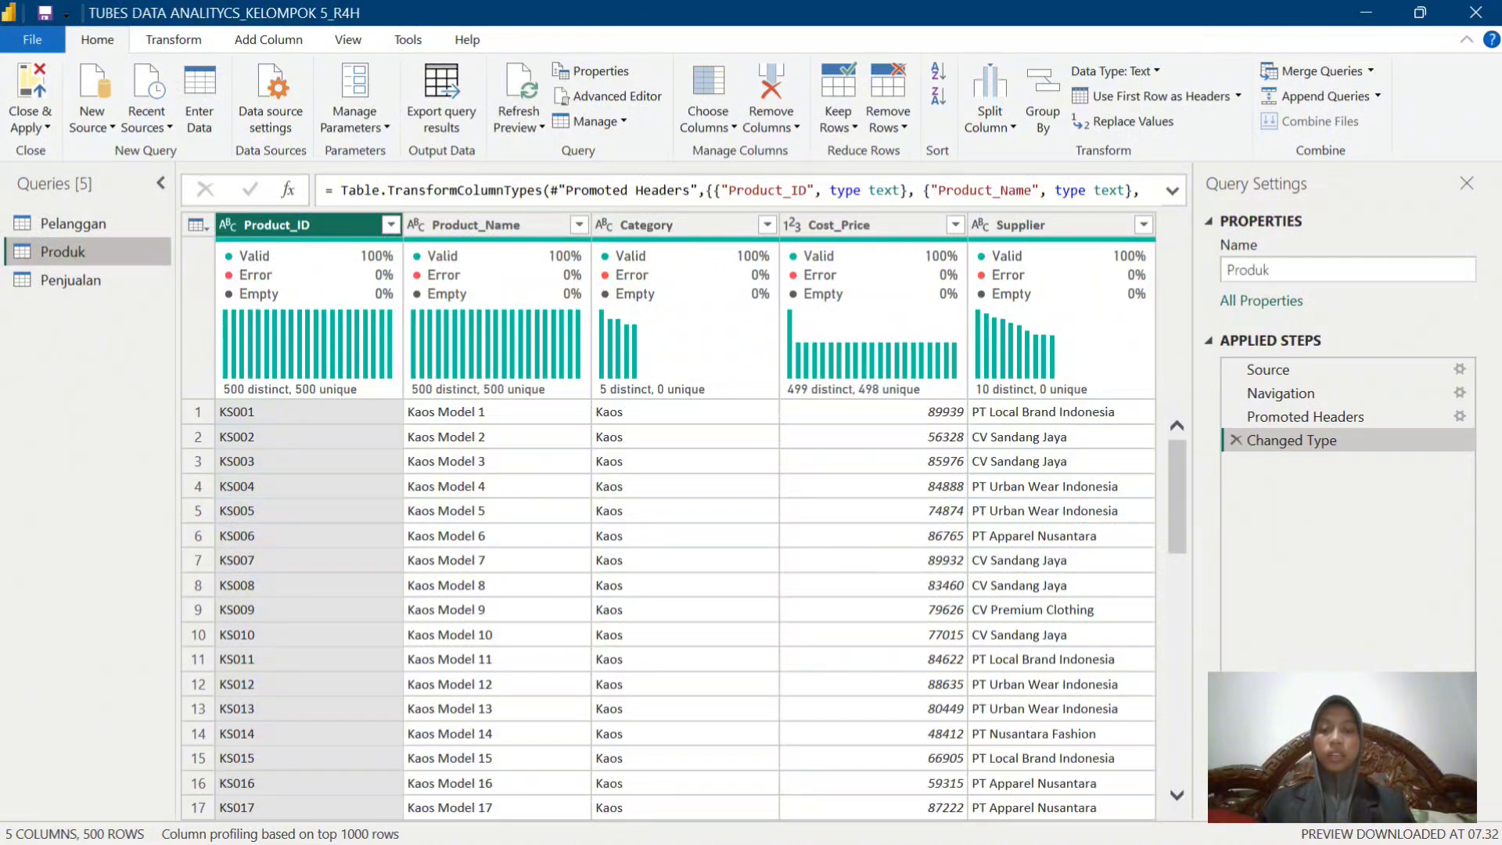
click(475, 225)
click(672, 224)
click(839, 225)
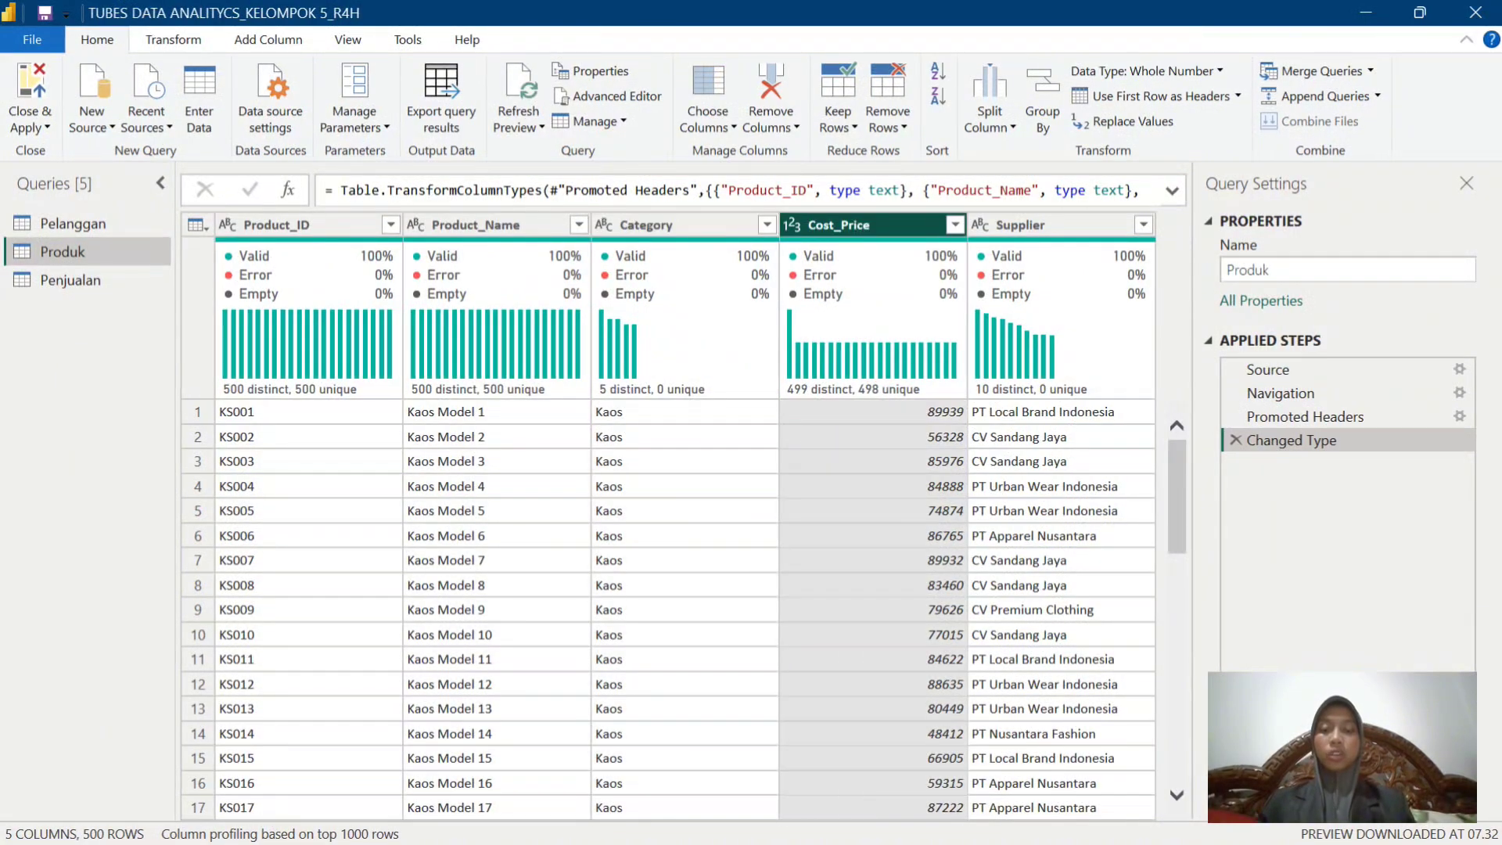
click(1021, 225)
click(276, 224)
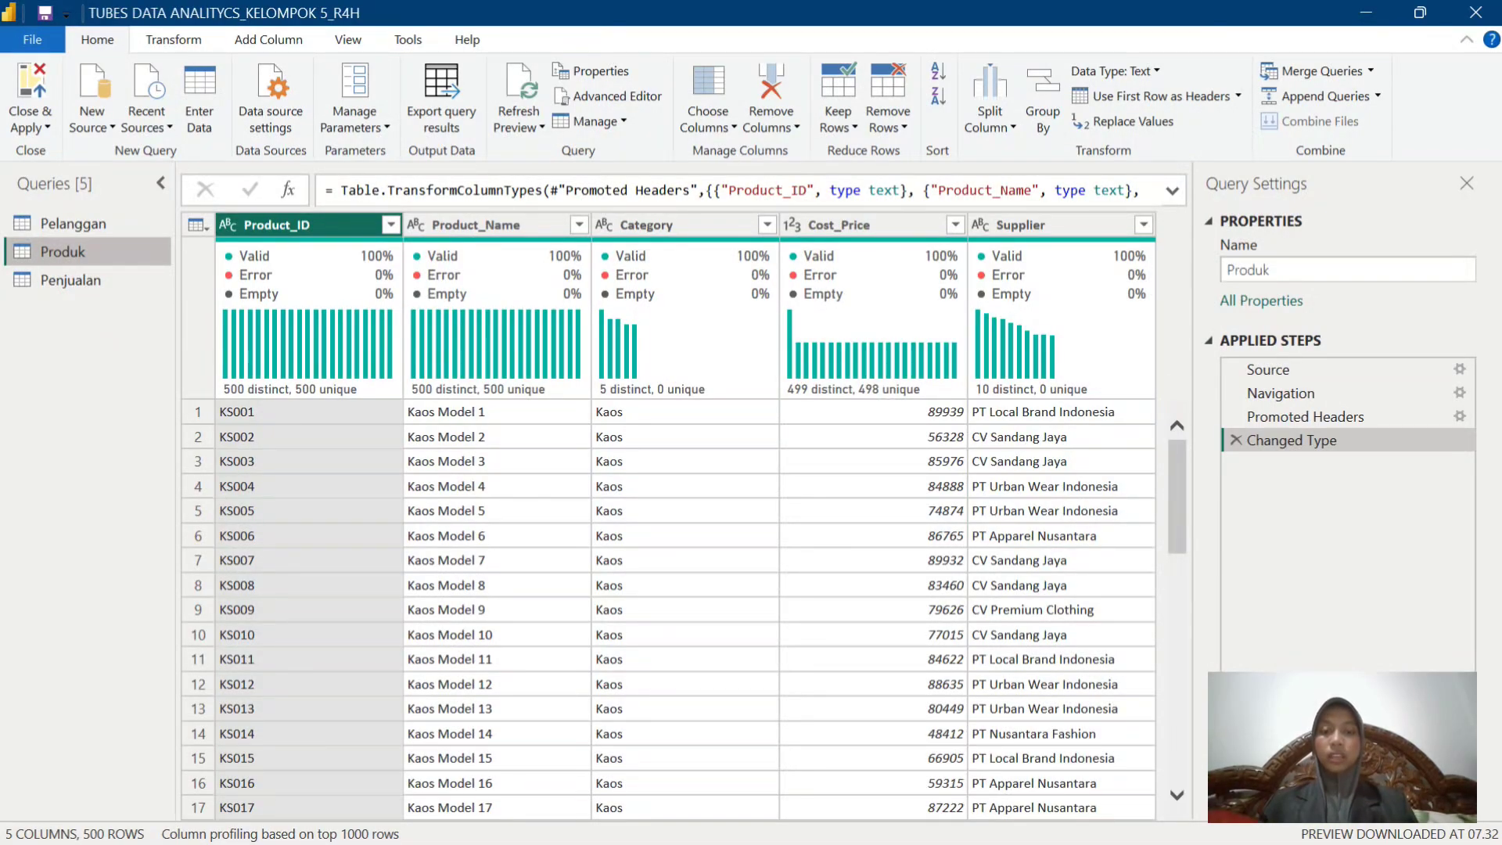
Inspect the first Product_ID code of each product category down the Produk table, from Kaos to Jacket.
click(235, 411)
click(235, 412)
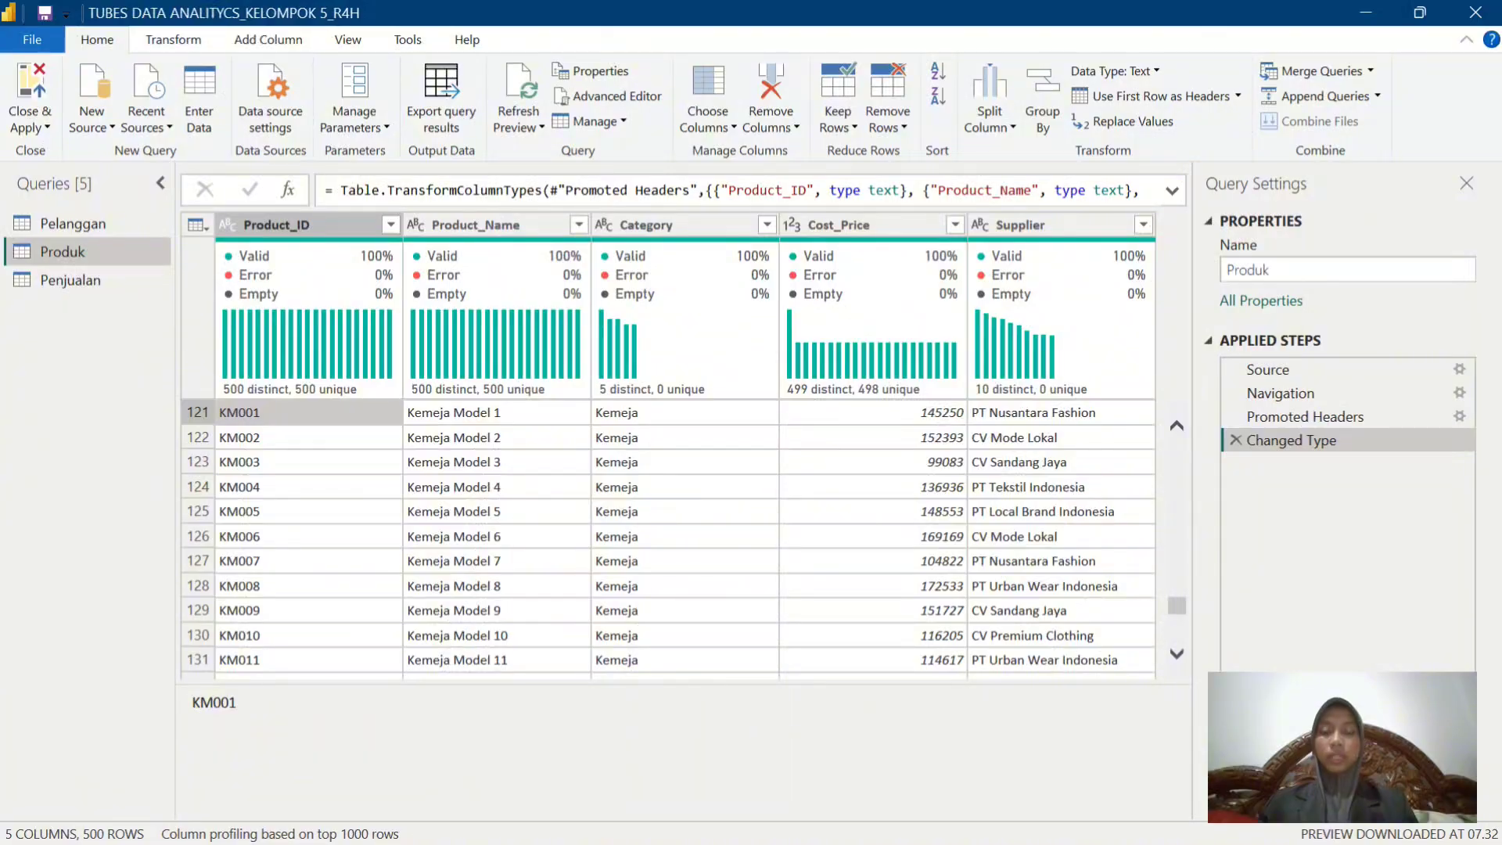
scroll(669, 536, down, 20)
click(234, 412)
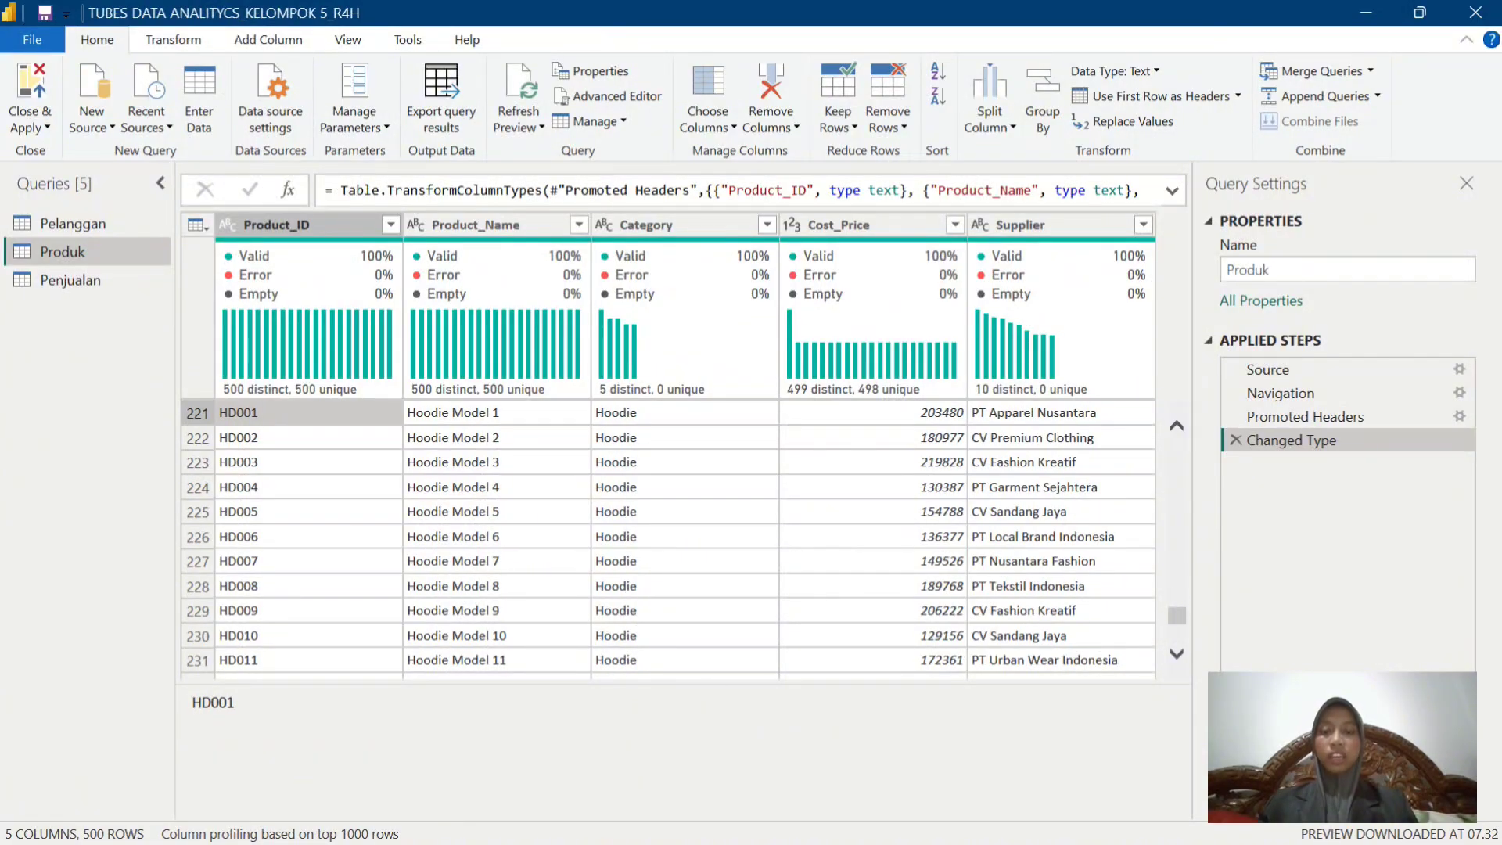
scroll(670, 536, down, 20)
click(235, 411)
scroll(669, 536, down, 20)
click(234, 412)
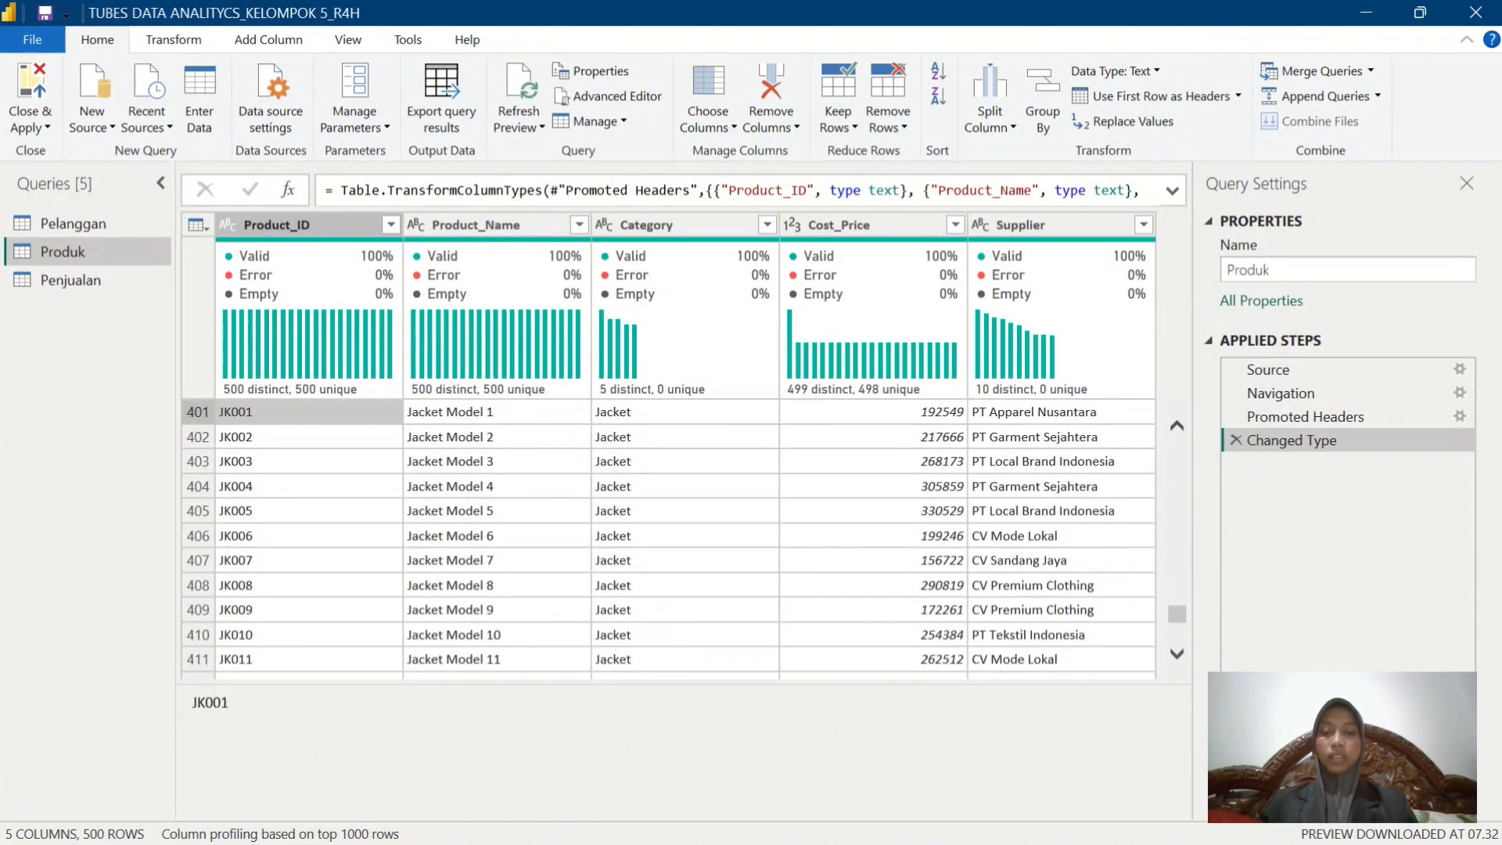
Examine the Product_Name values of the different product categories throughout the Produk table.
click(476, 224)
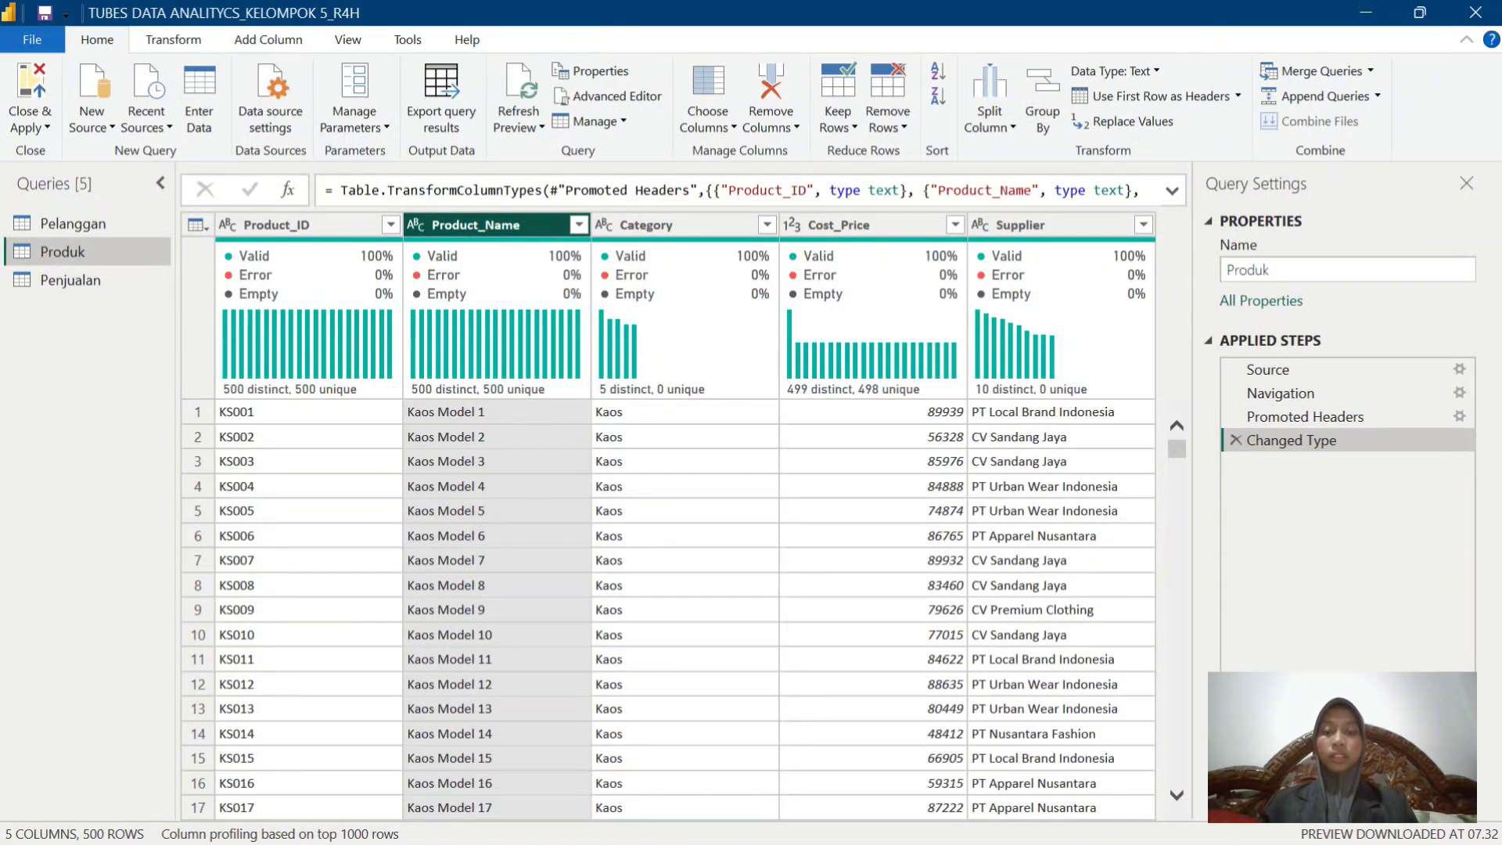
scroll(667, 610, down, 10)
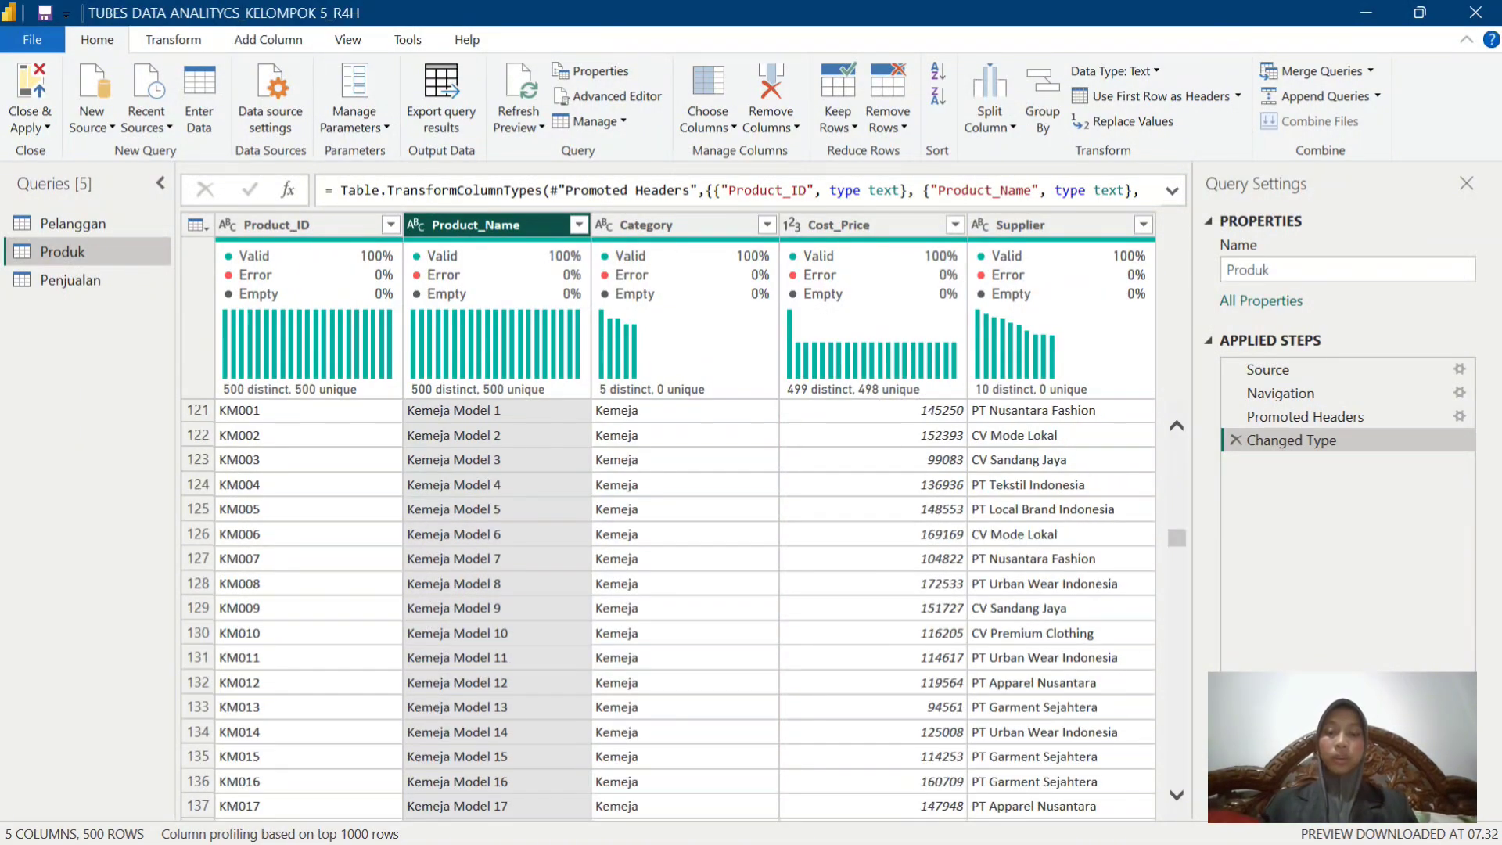
scroll(668, 610, down, 10)
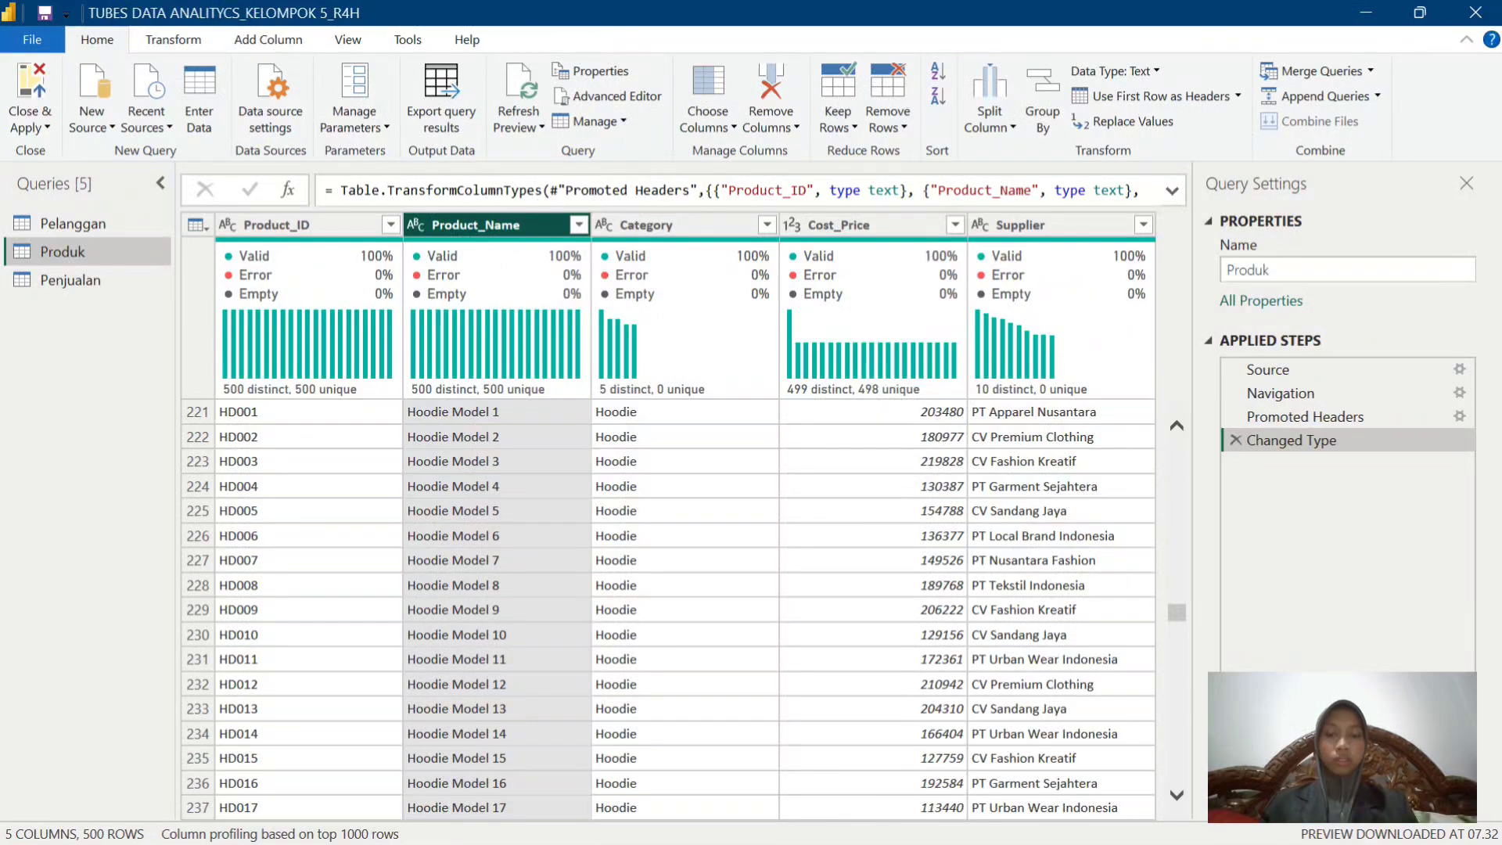
scroll(668, 611, down, 18)
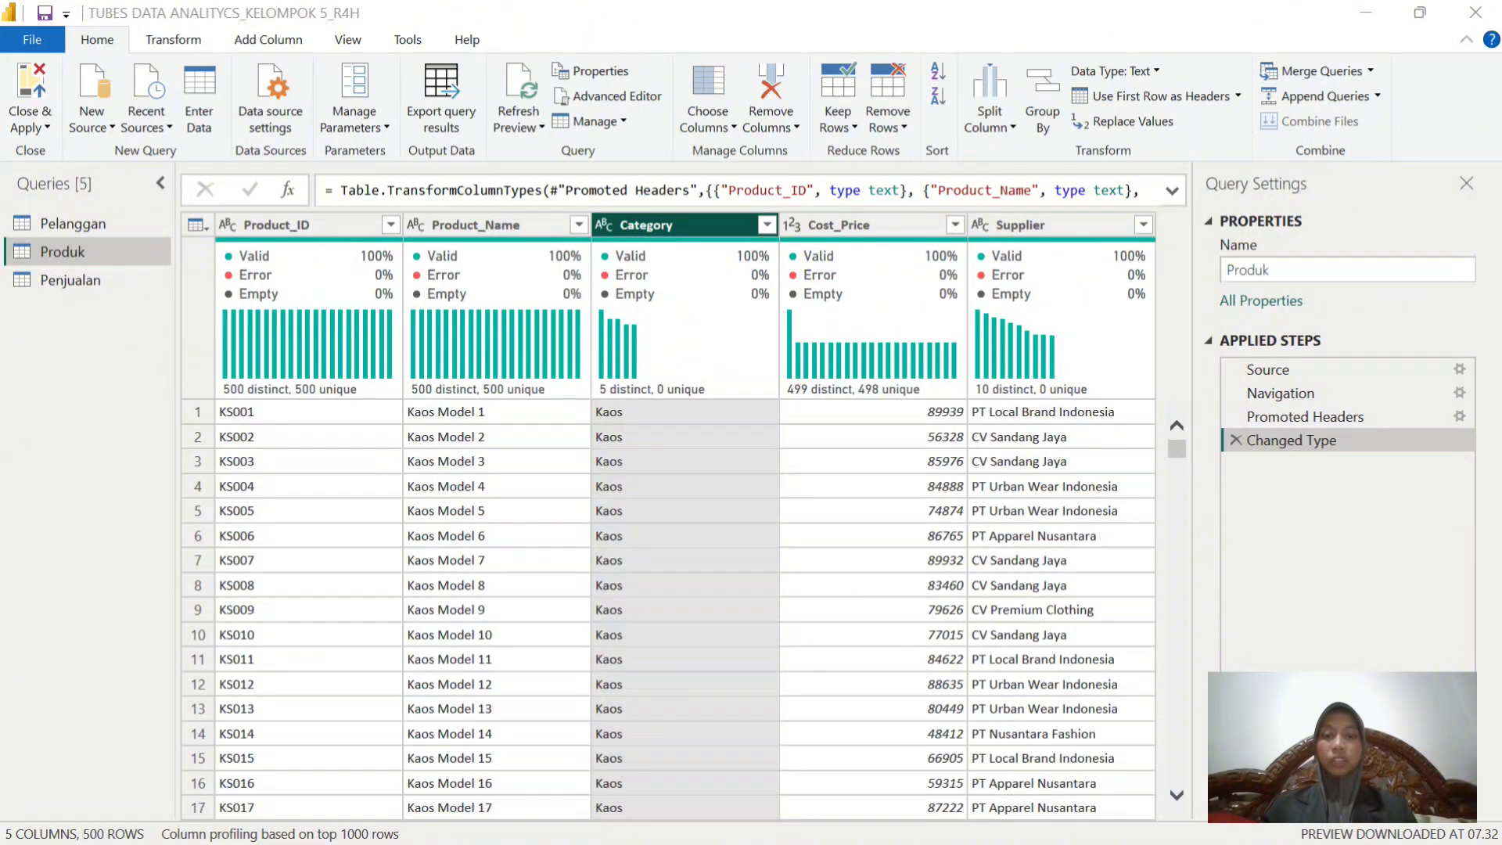
Review the Category values down the Produk table, along with its Cost_Price and Supplier columns.
scroll(669, 610, down, 20)
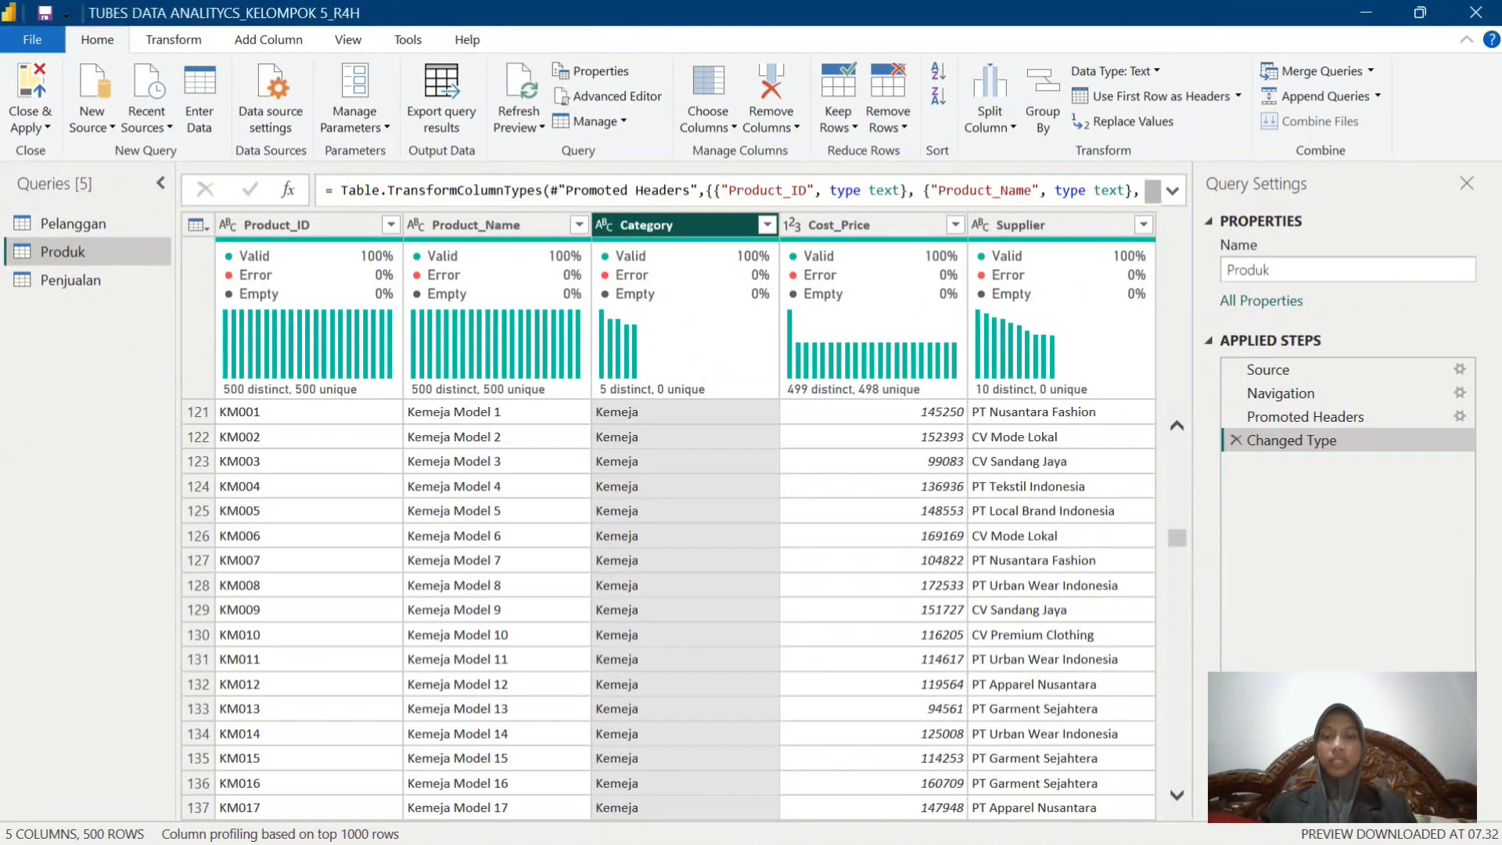
scroll(669, 610, down, 20)
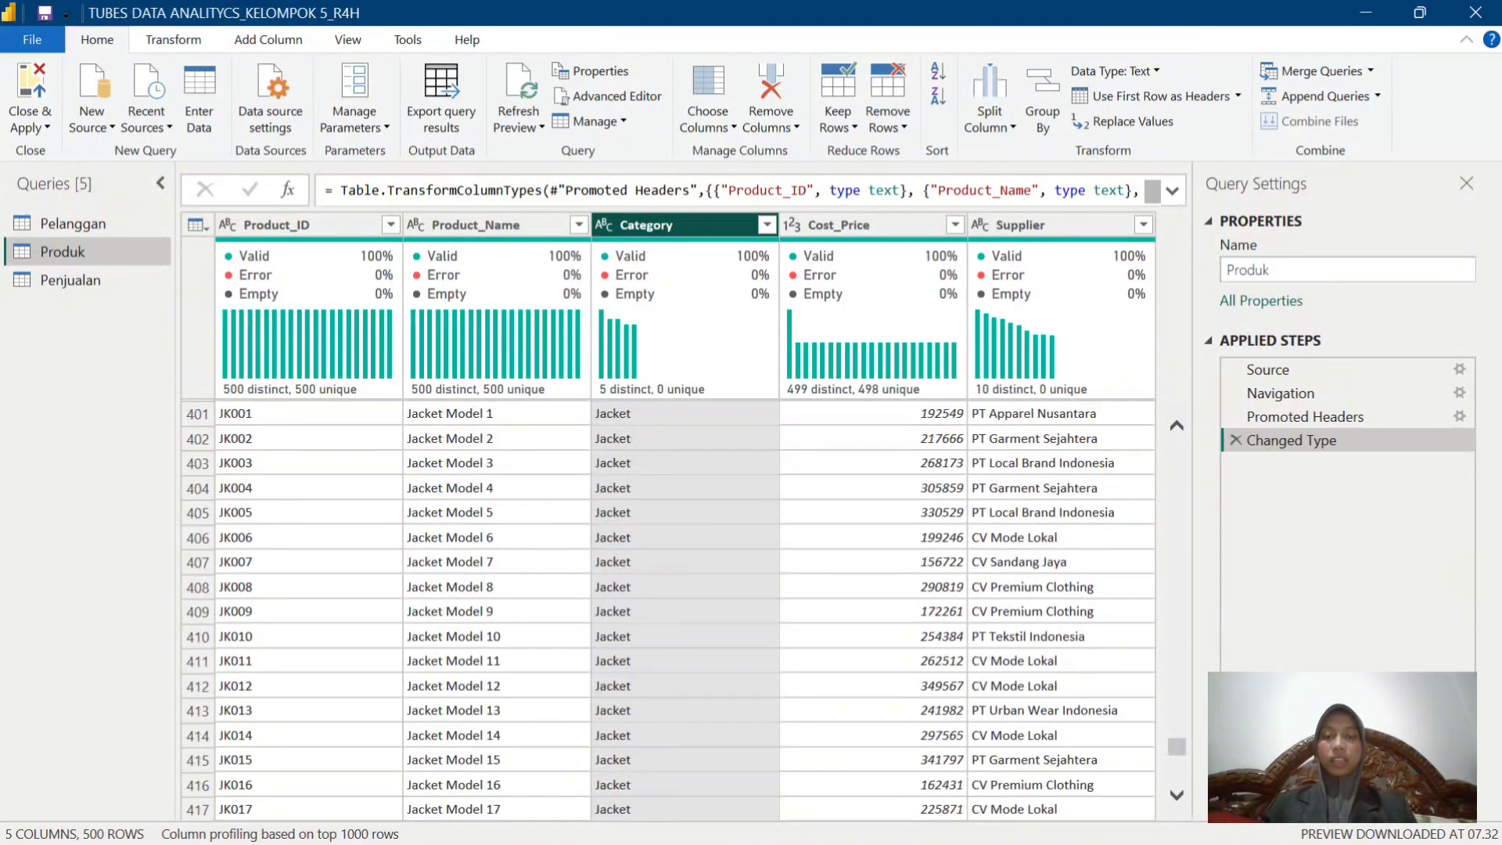
click(840, 224)
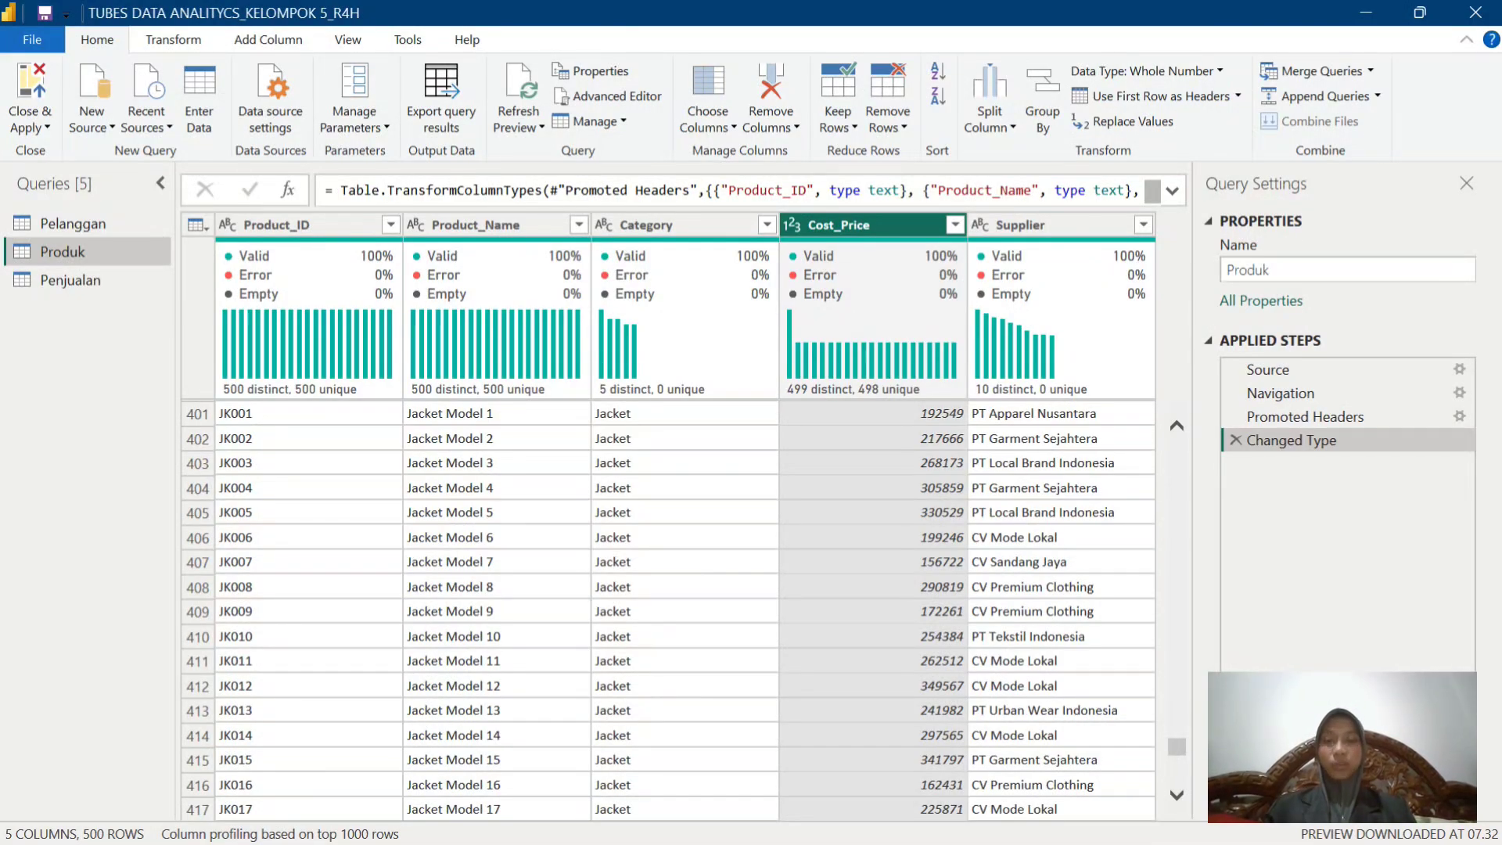
click(1018, 224)
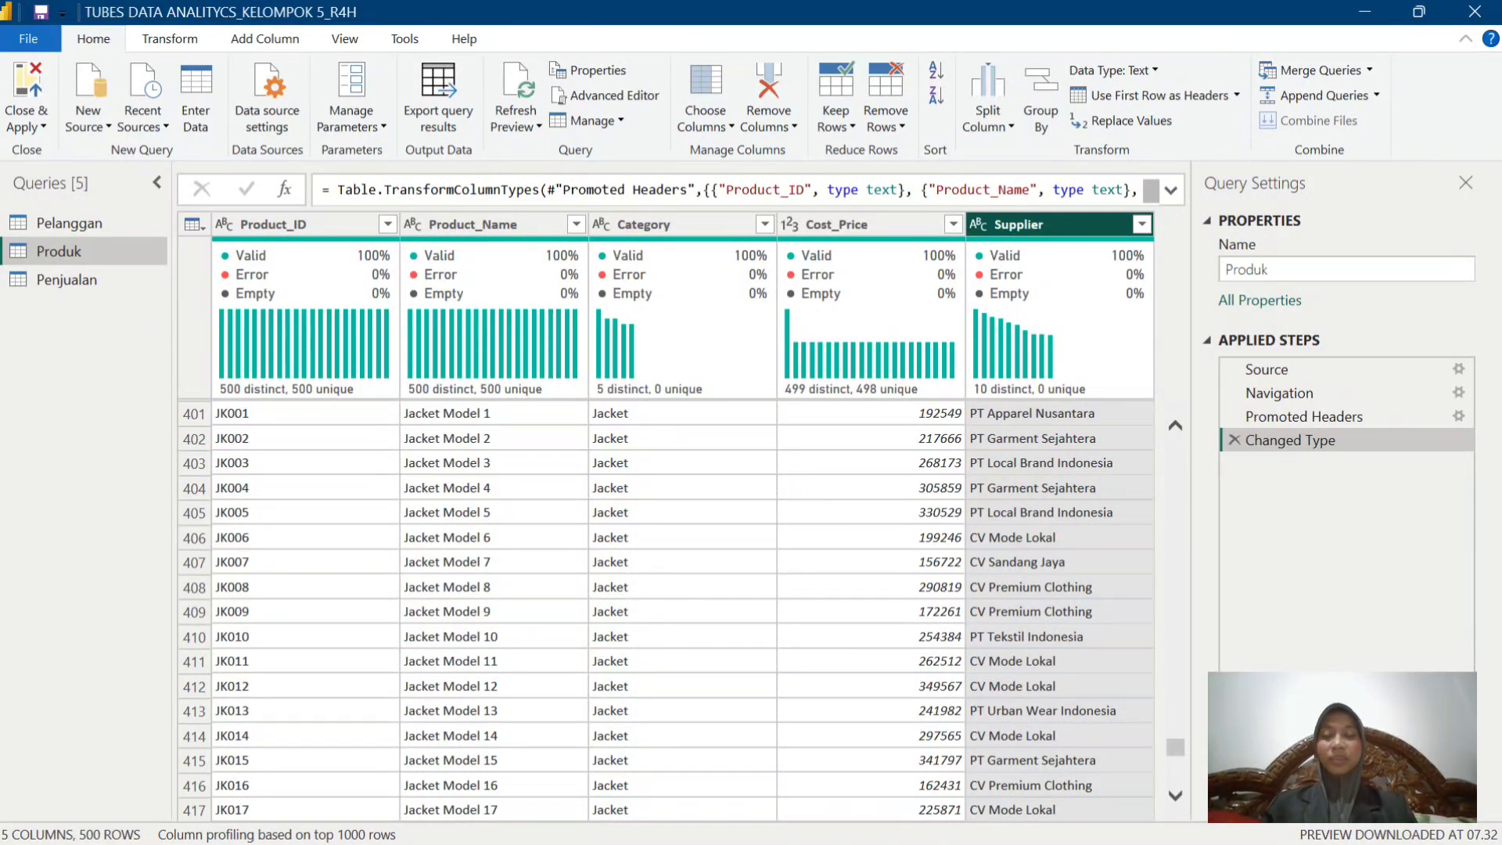
Open the Penjualan query, survey its columns from Order_ID through Order_Status, and return to the first column.
click(66, 280)
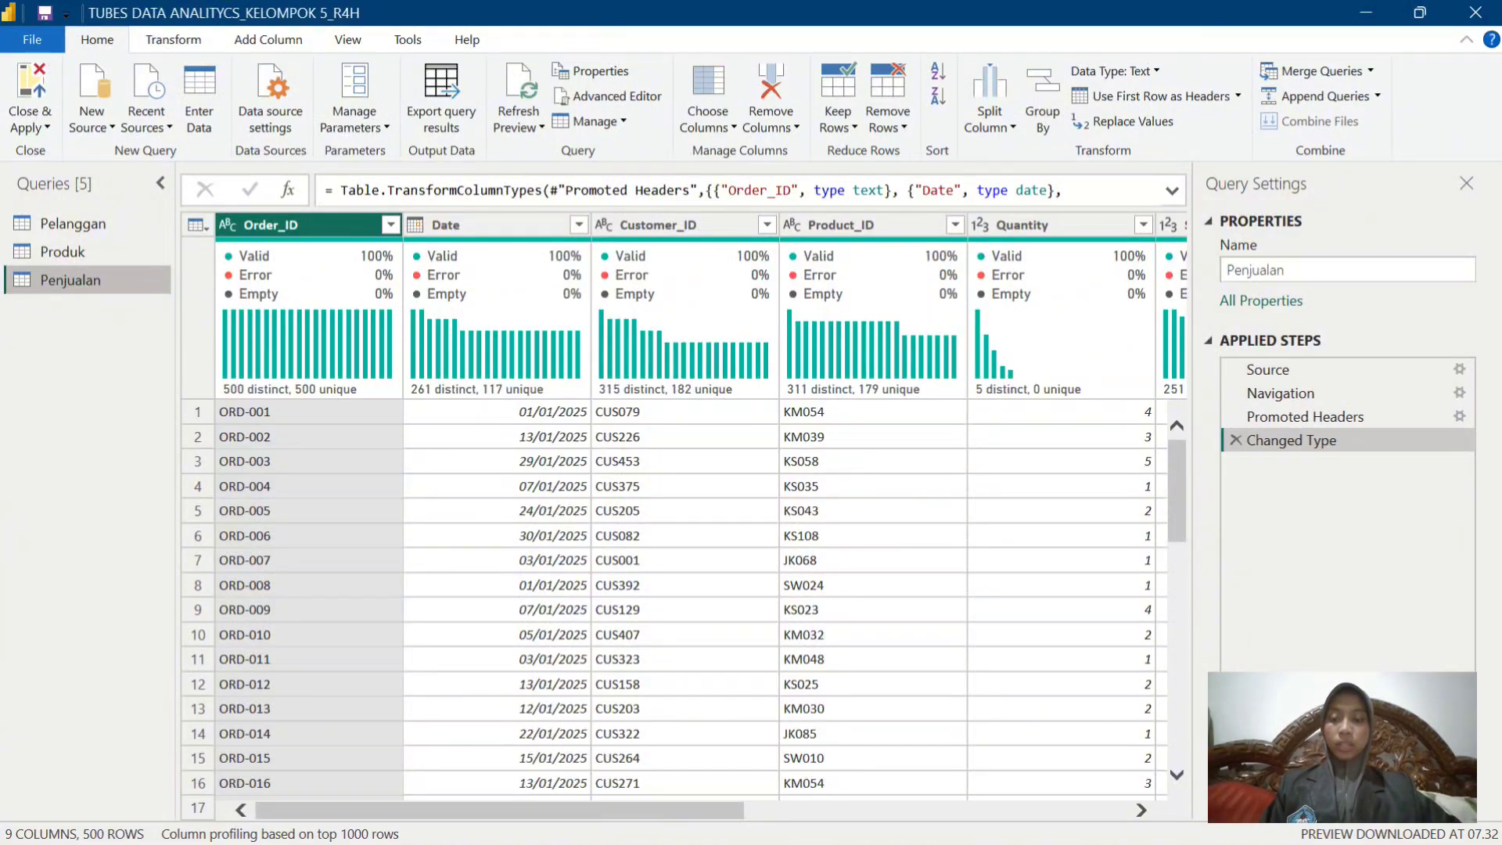
click(446, 224)
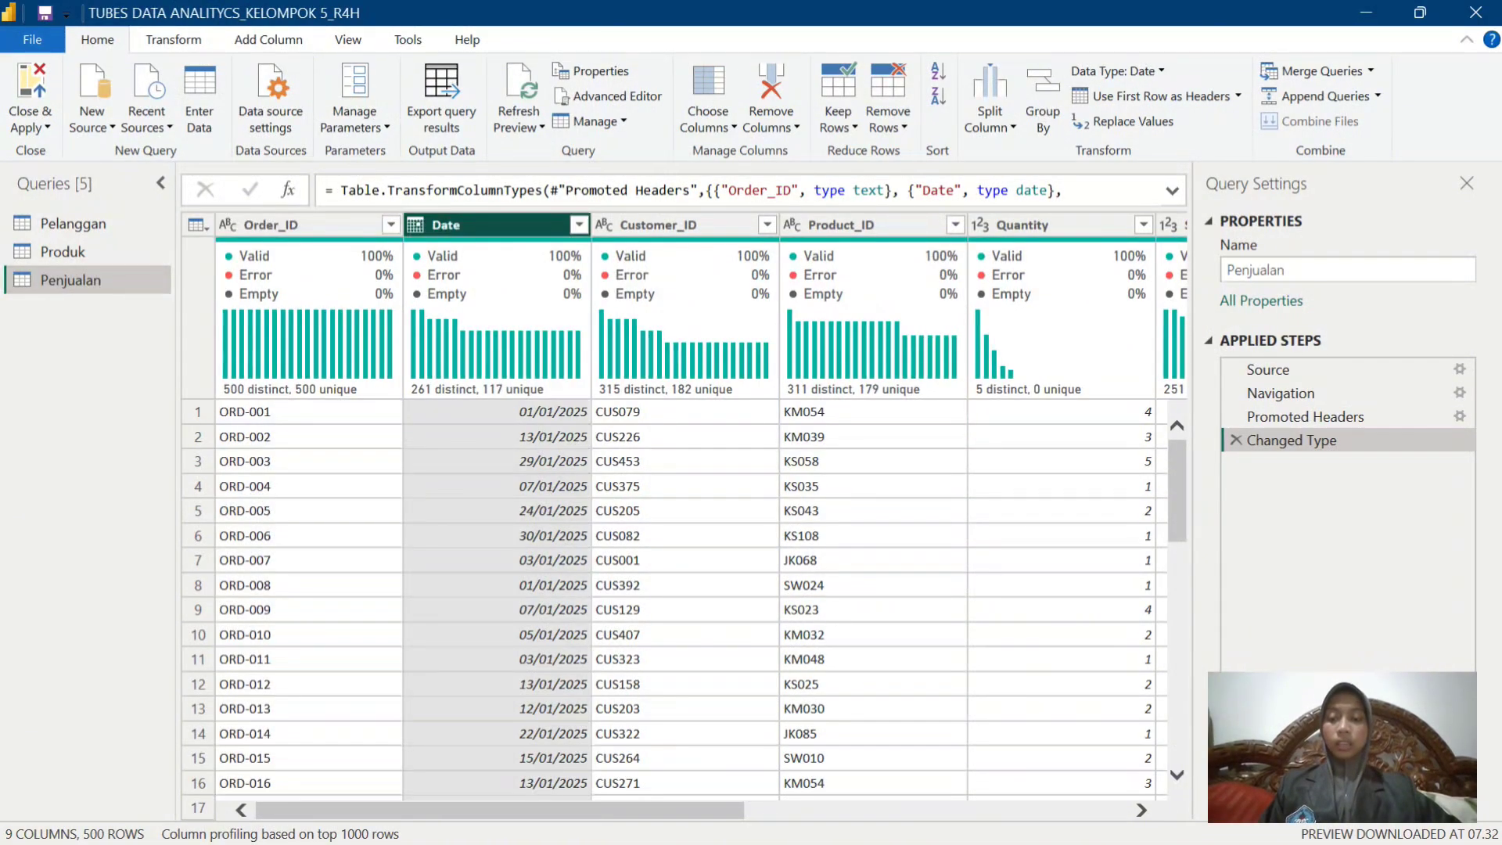
click(666, 224)
click(841, 224)
click(1022, 225)
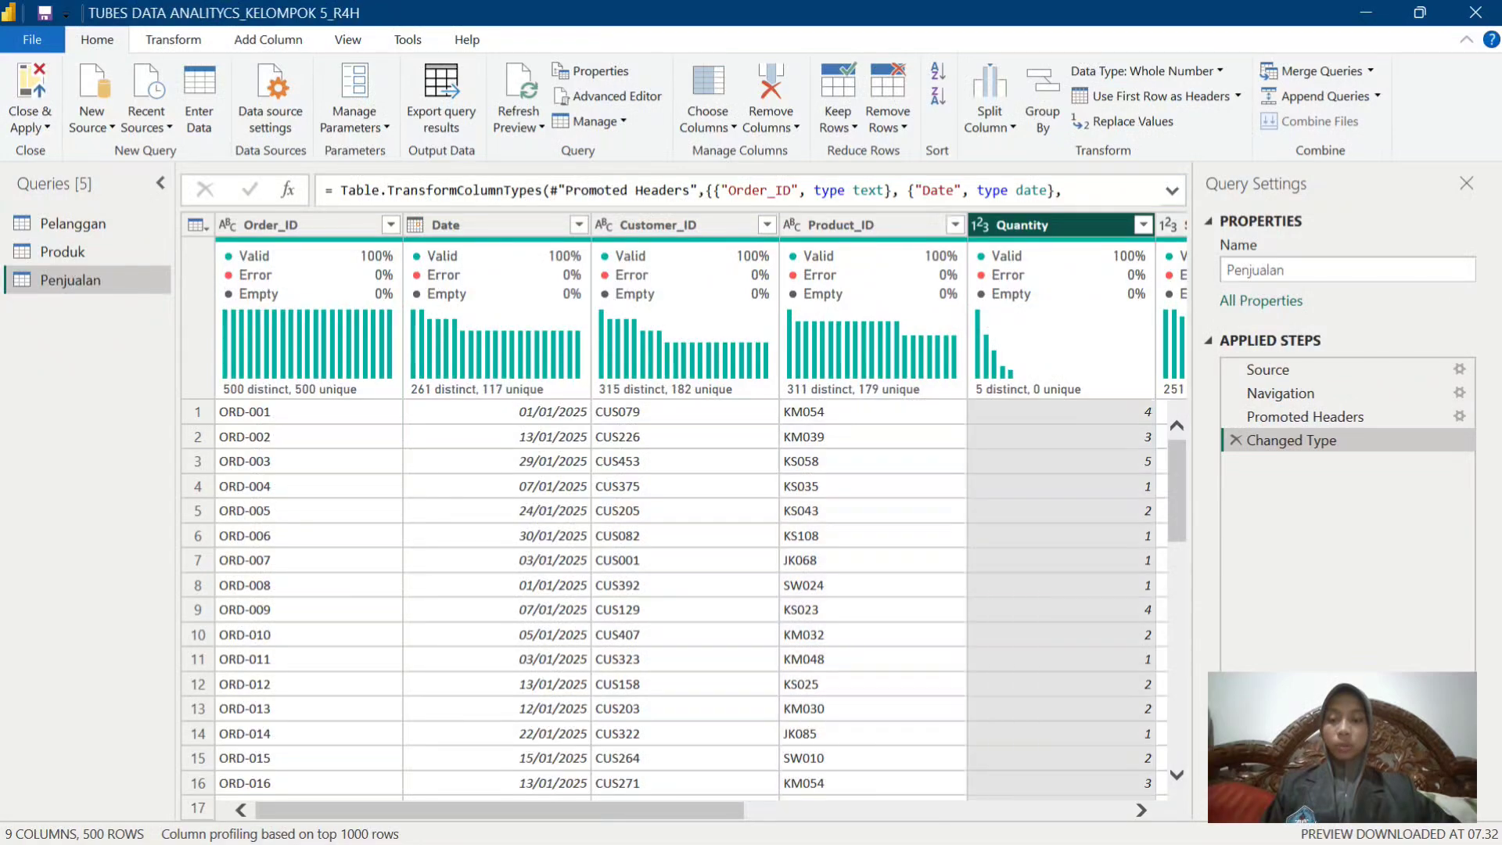
click(1171, 224)
click(672, 225)
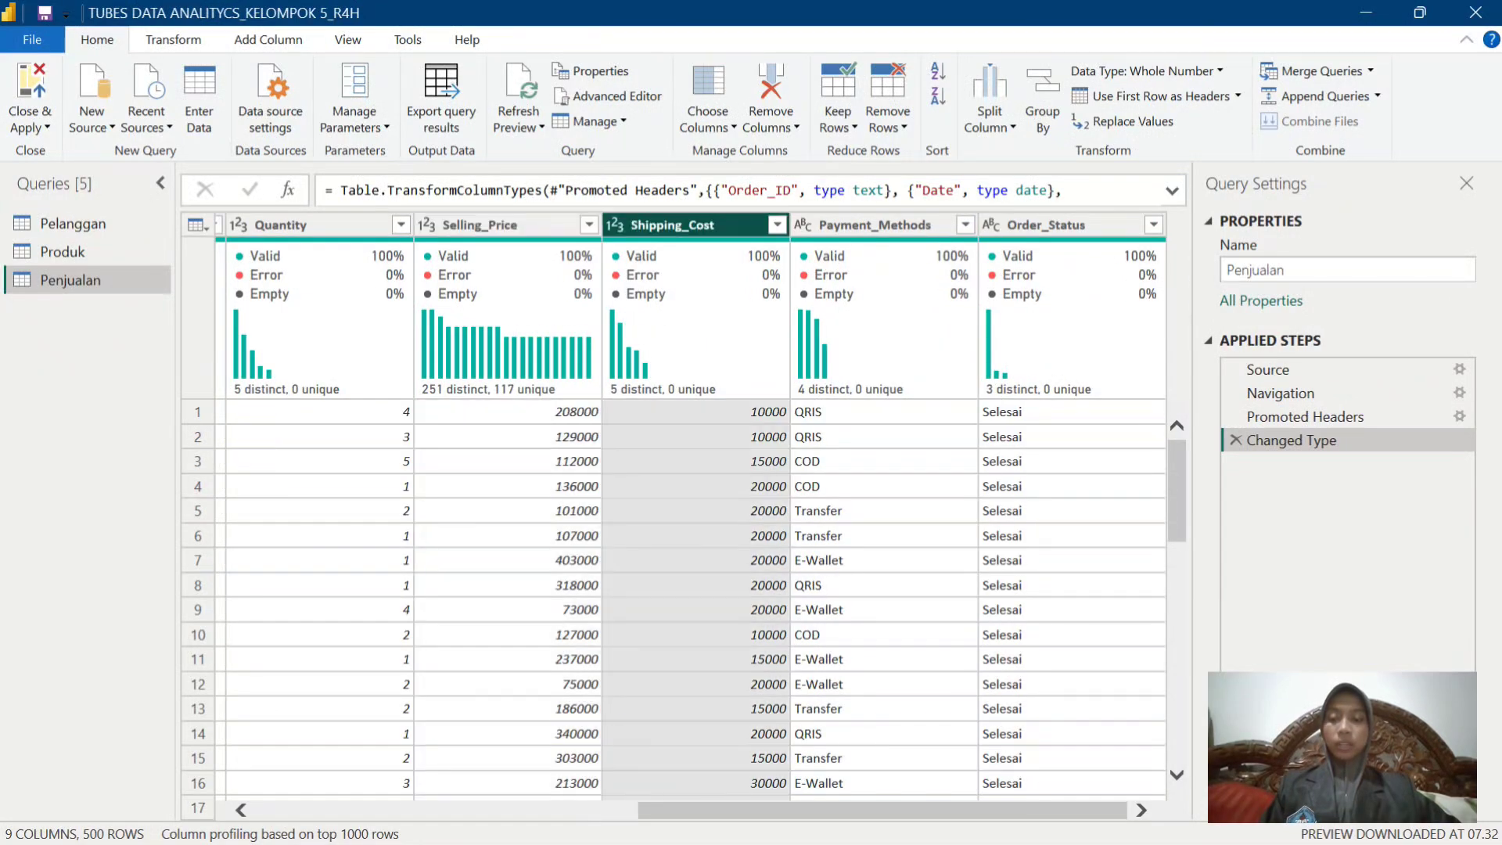
click(874, 224)
click(1046, 225)
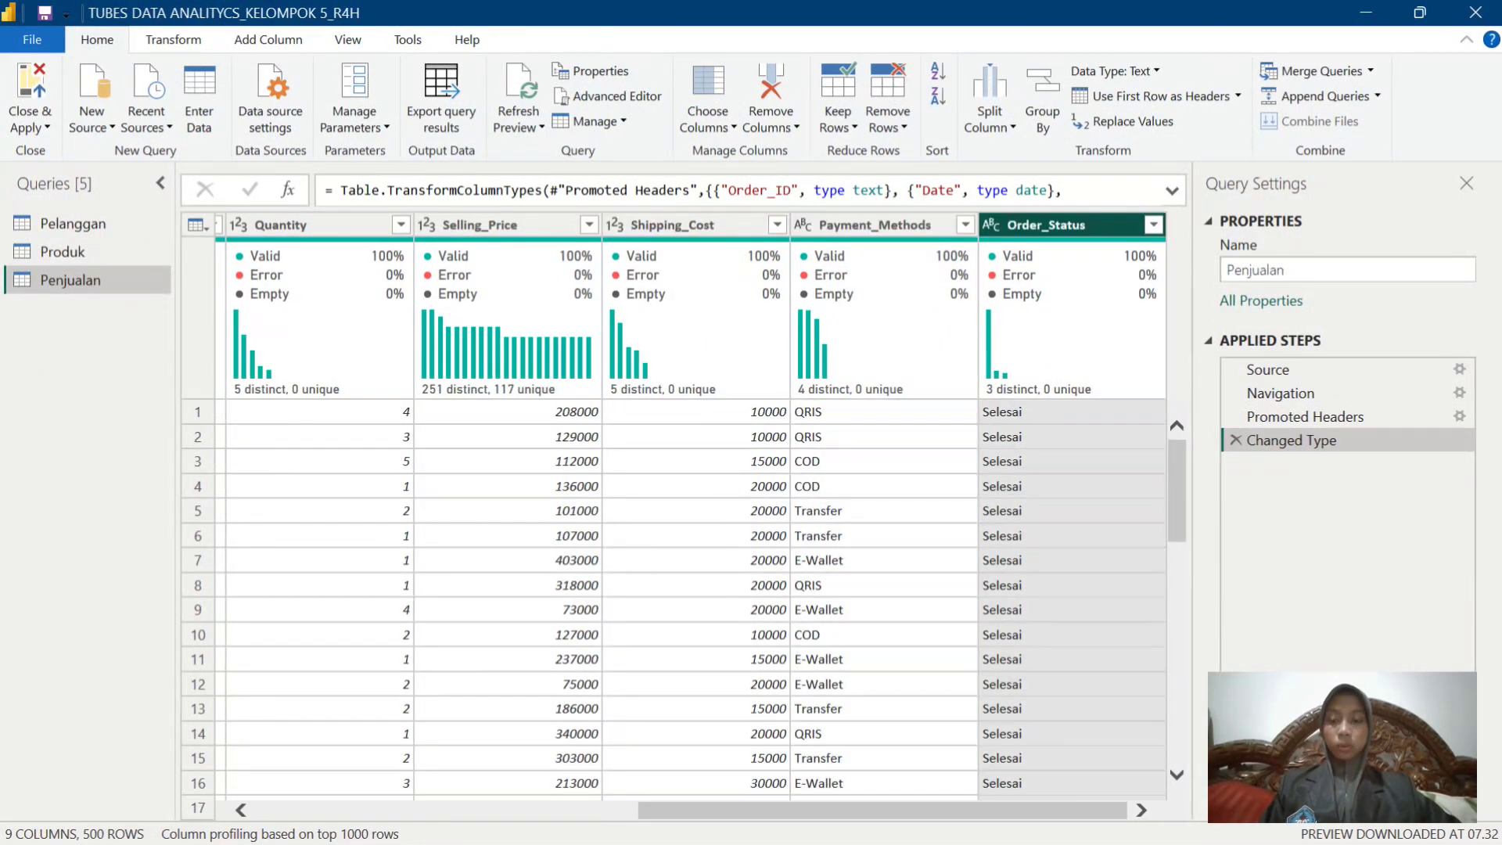
key(Home)
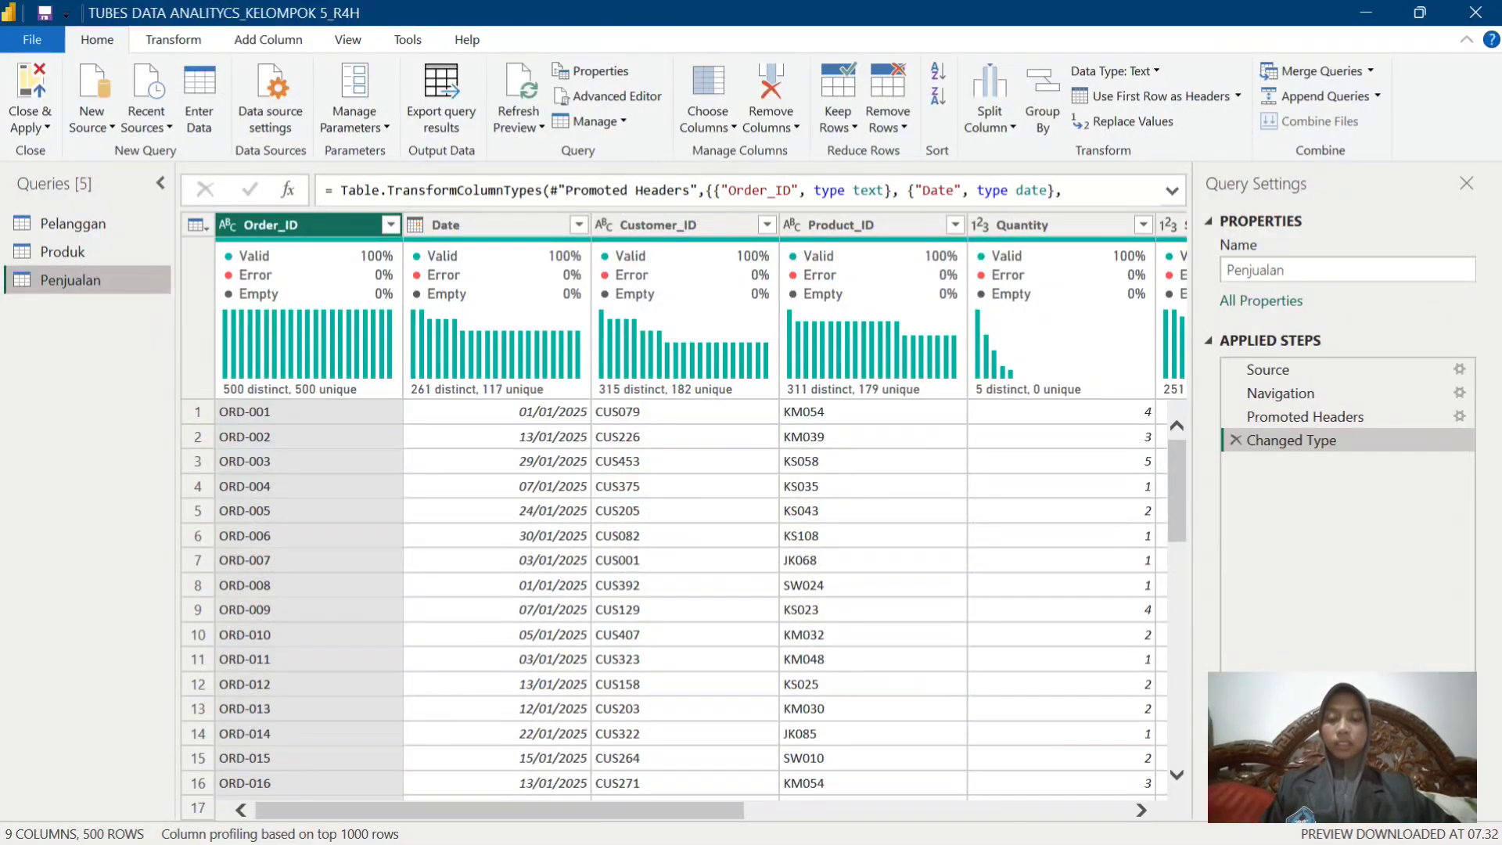
Examine the Penjualan columns one by one, from Date through Customer_ID, Product_ID, Quantity, Selling_Price, Shipping_Cost and Payment_Methods to Order_Status.
click(446, 224)
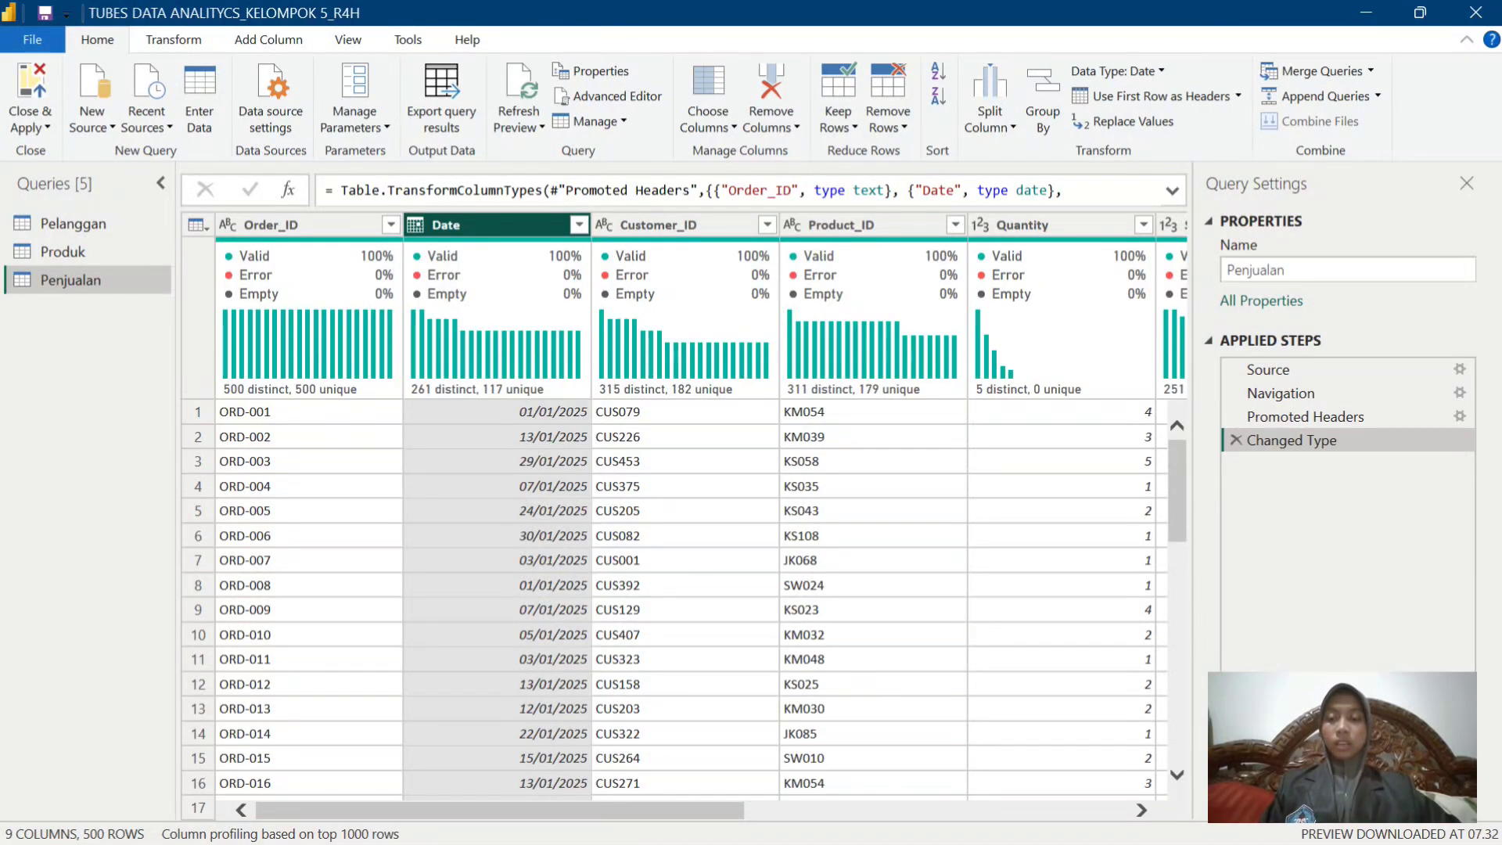
click(658, 225)
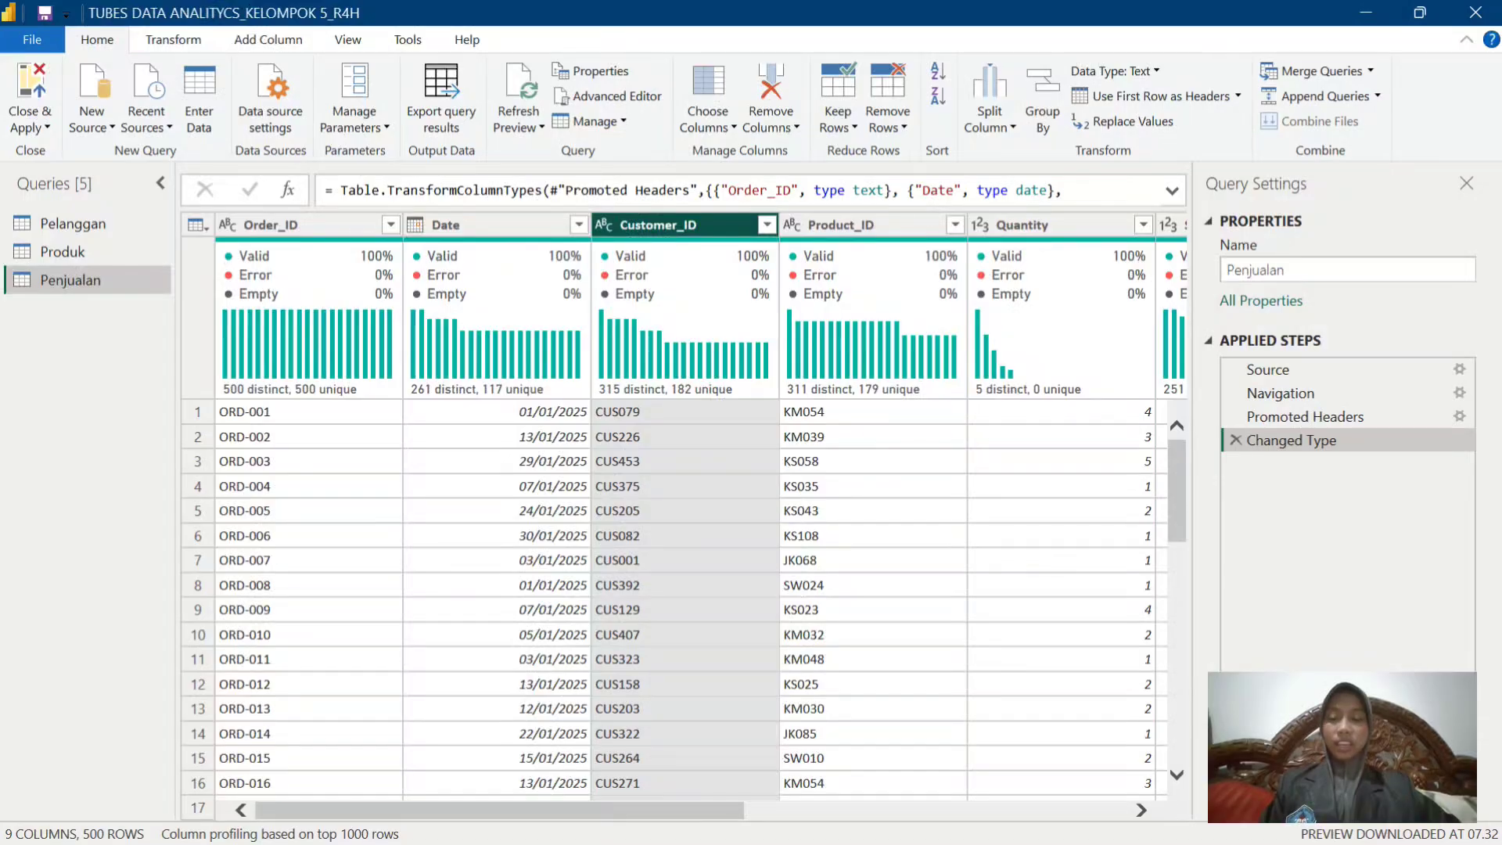
click(841, 224)
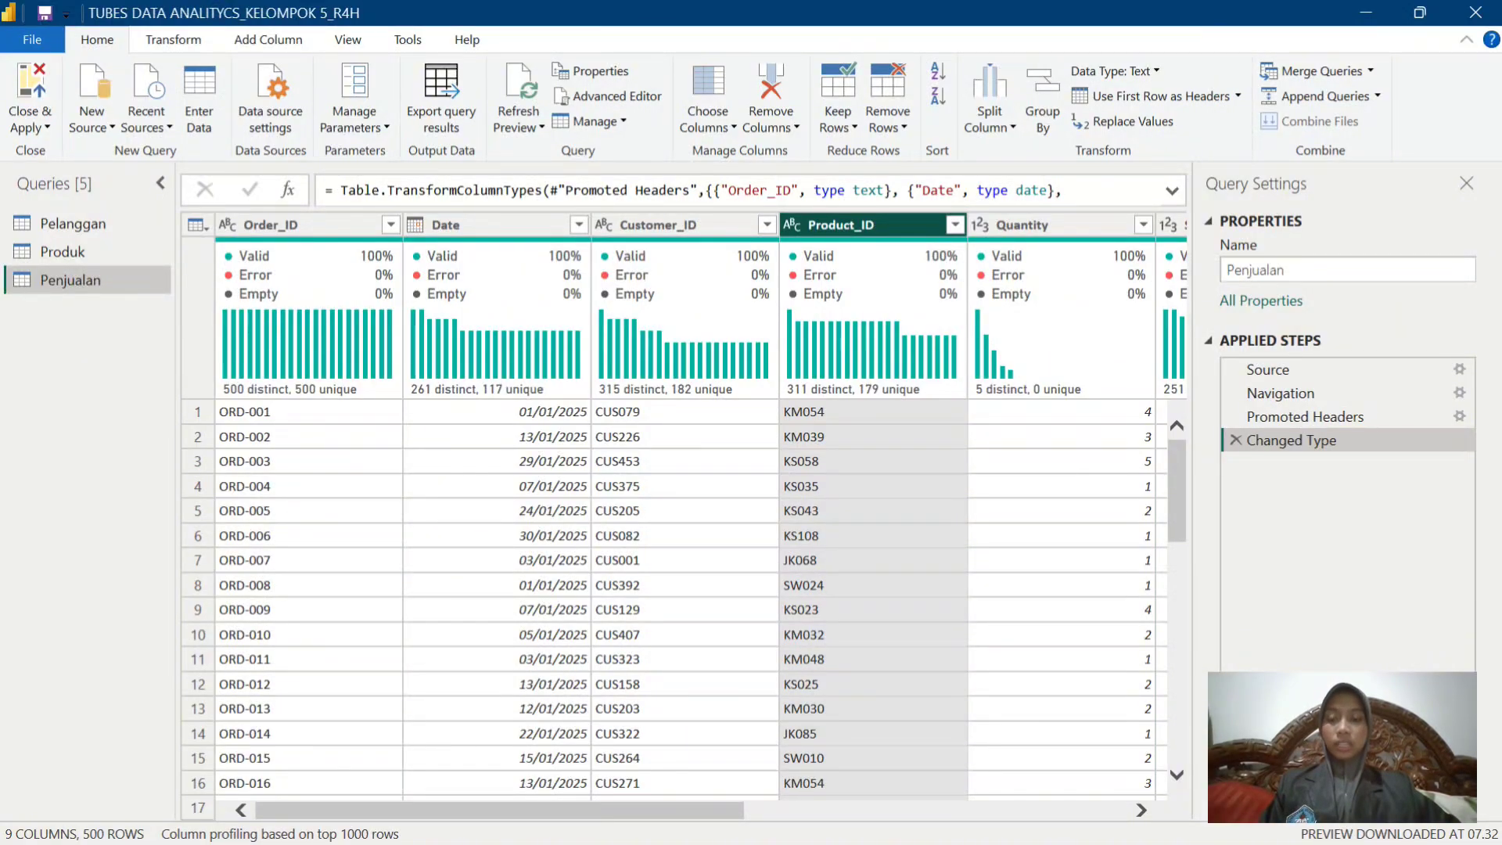
click(1022, 224)
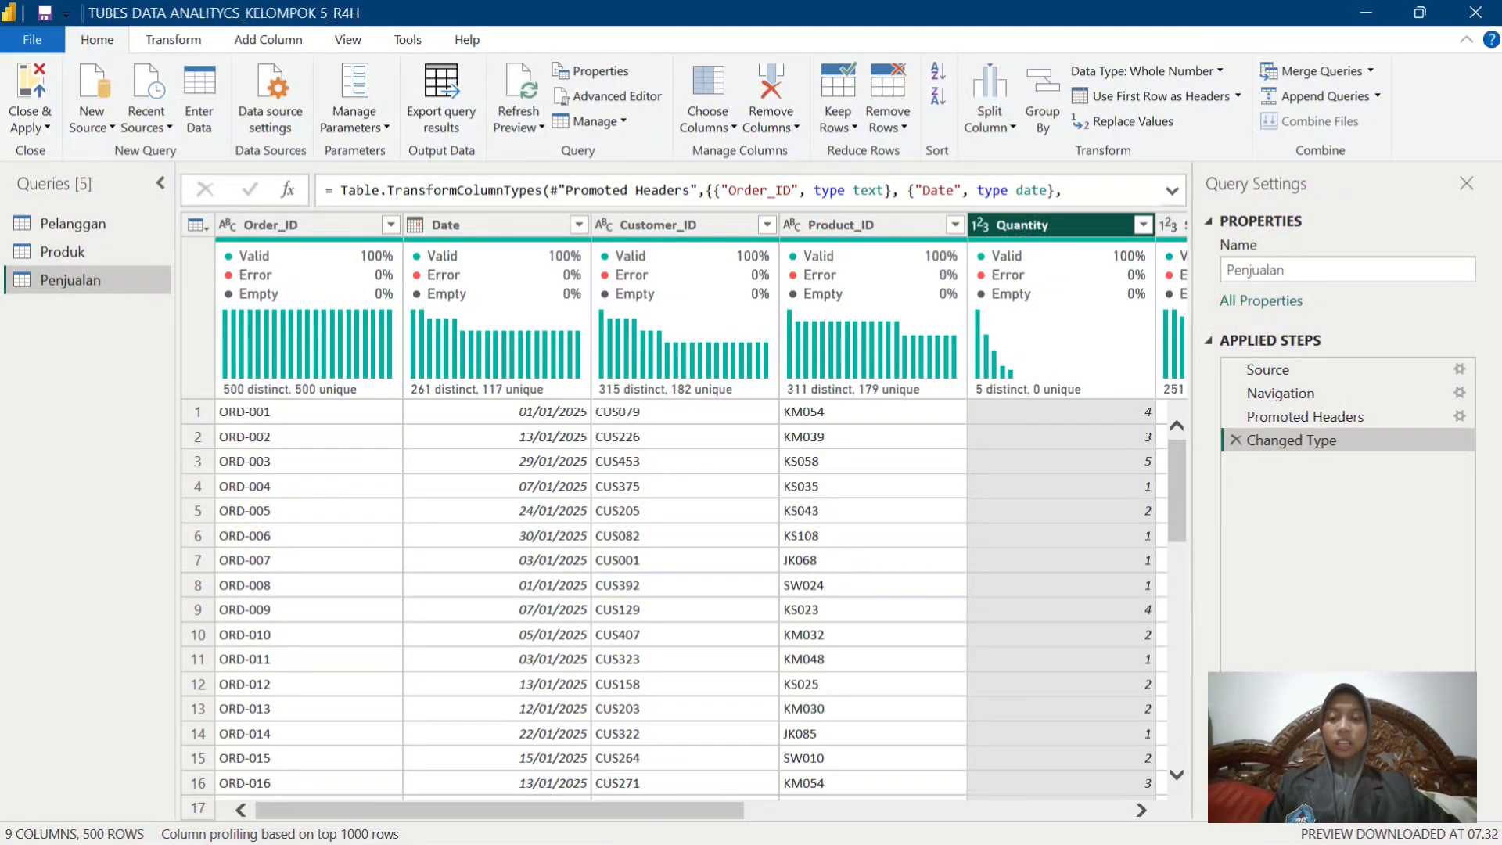
click(1174, 225)
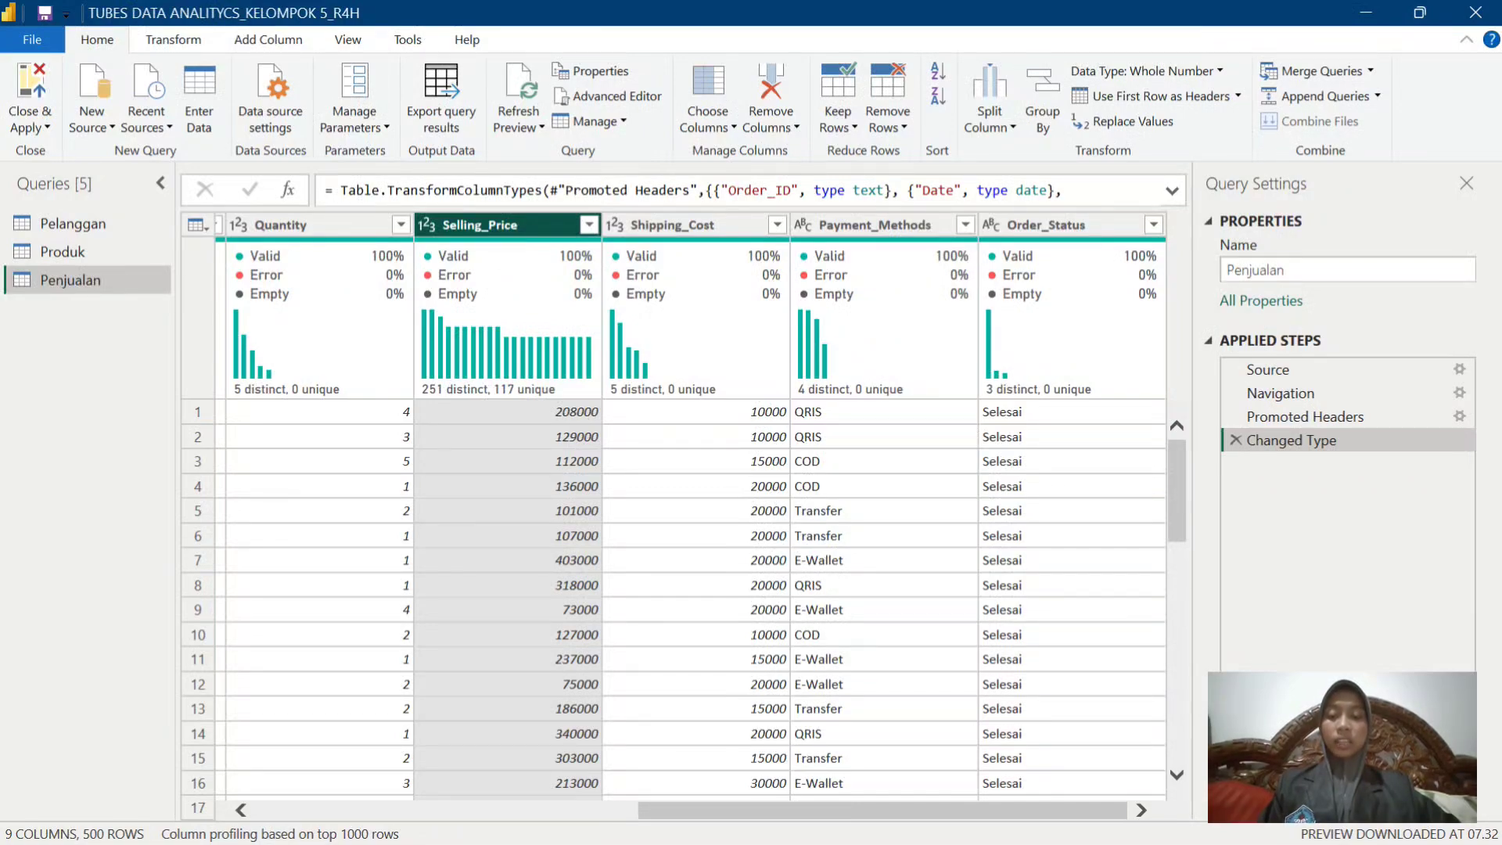
click(673, 225)
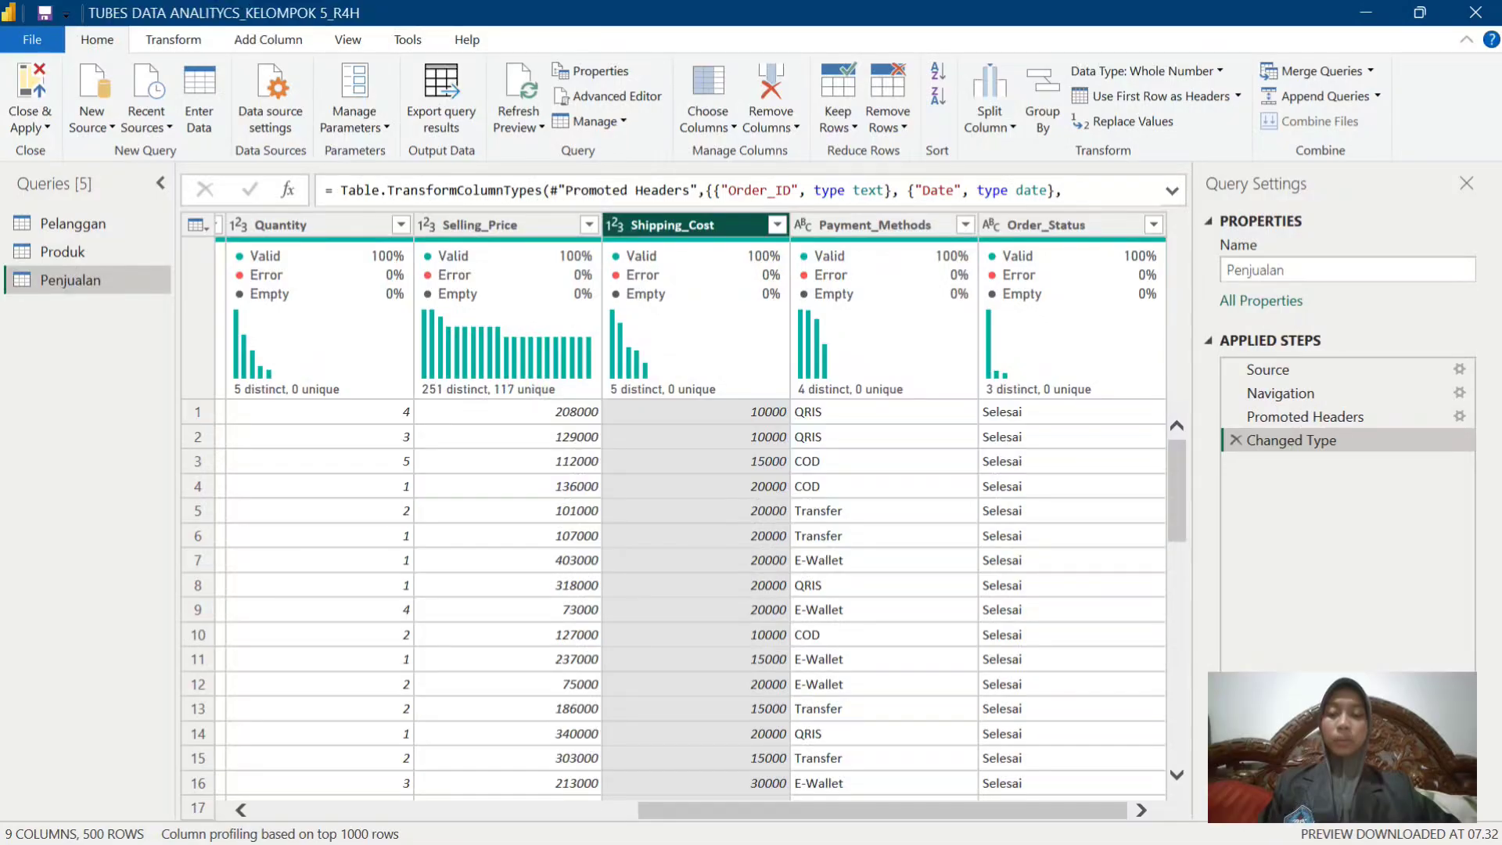
click(875, 224)
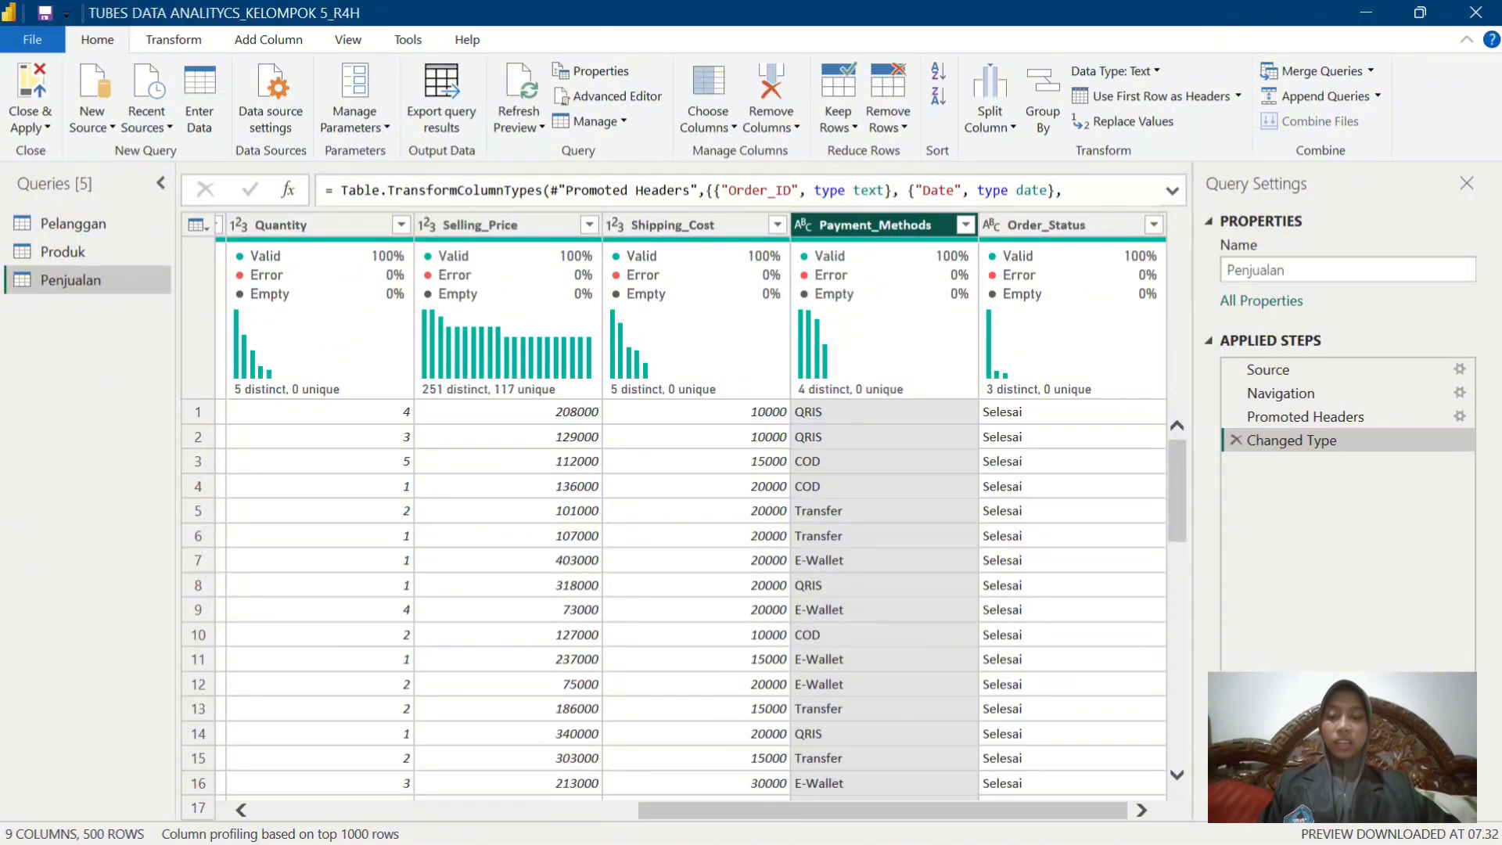
key(Right)
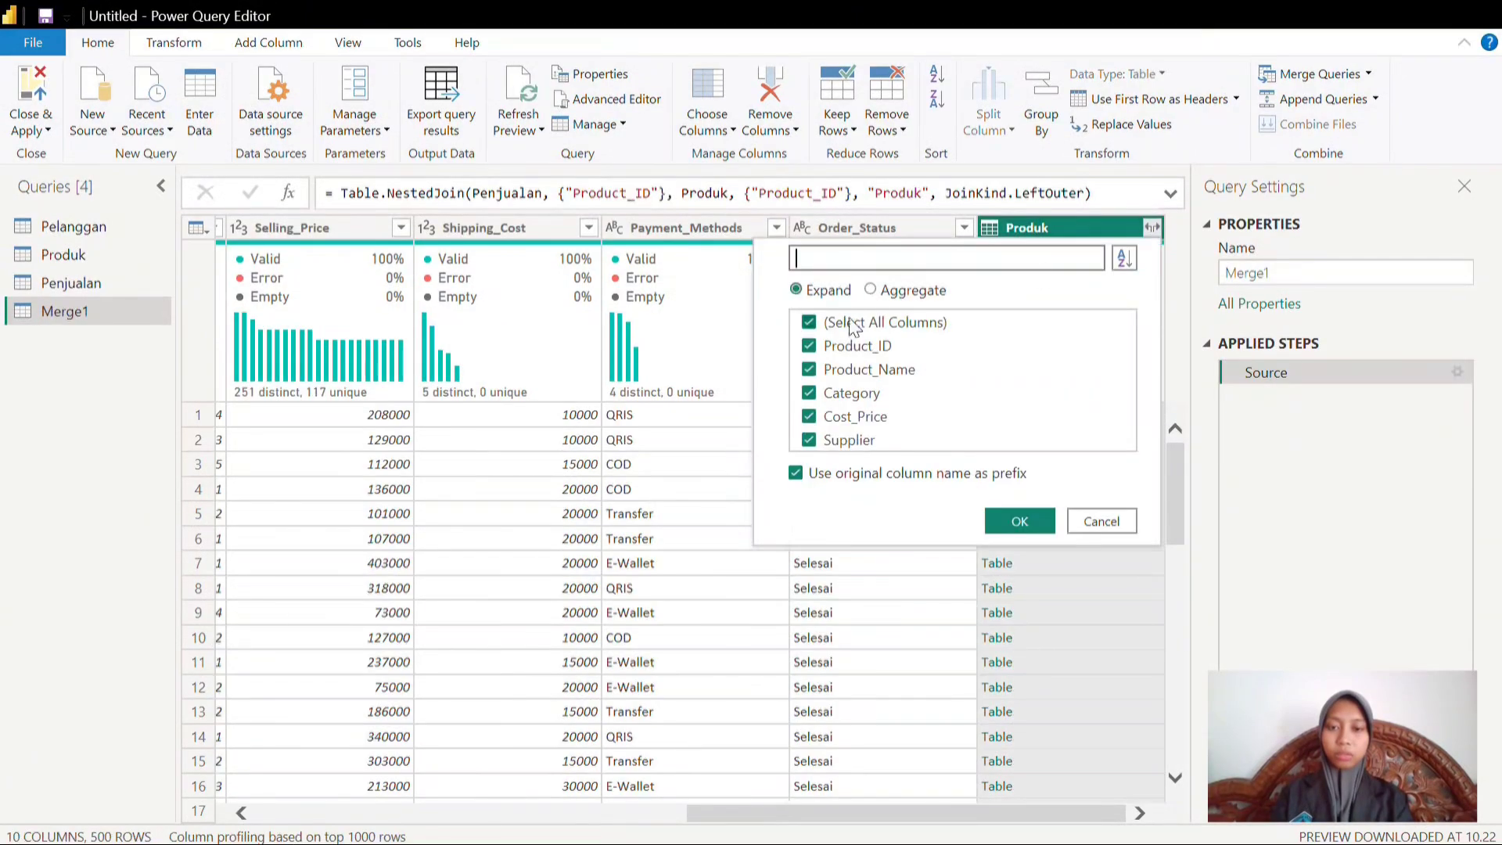
Expand the Produk column in Merge1 with Product_Name, Category, Cost_Price and Supplier, excluding Product_ID, and move the expanded columns directly after Product_ID.
click(809, 322)
click(809, 369)
click(809, 393)
click(809, 418)
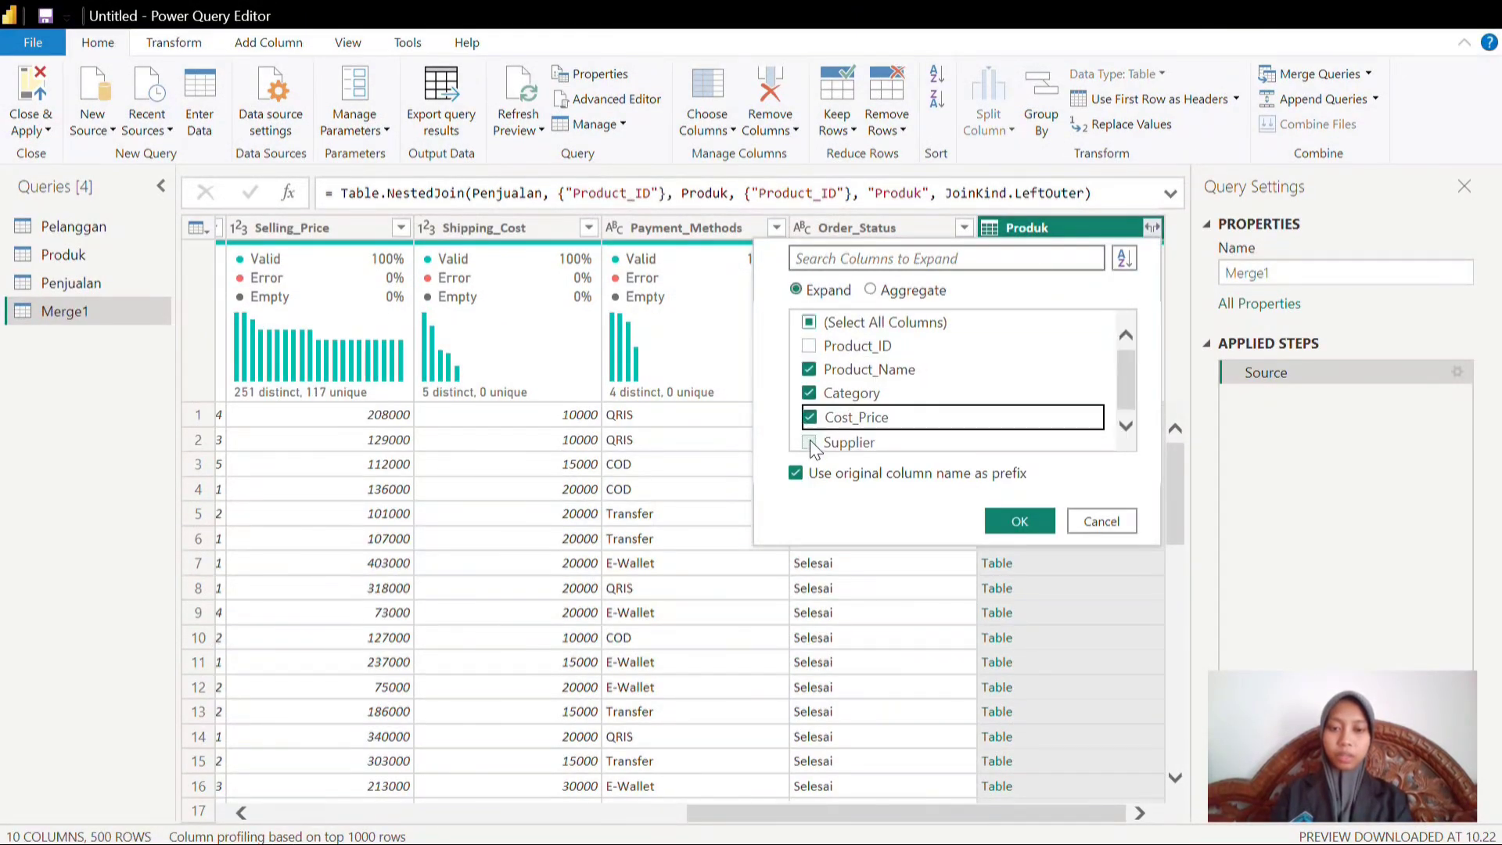
click(809, 441)
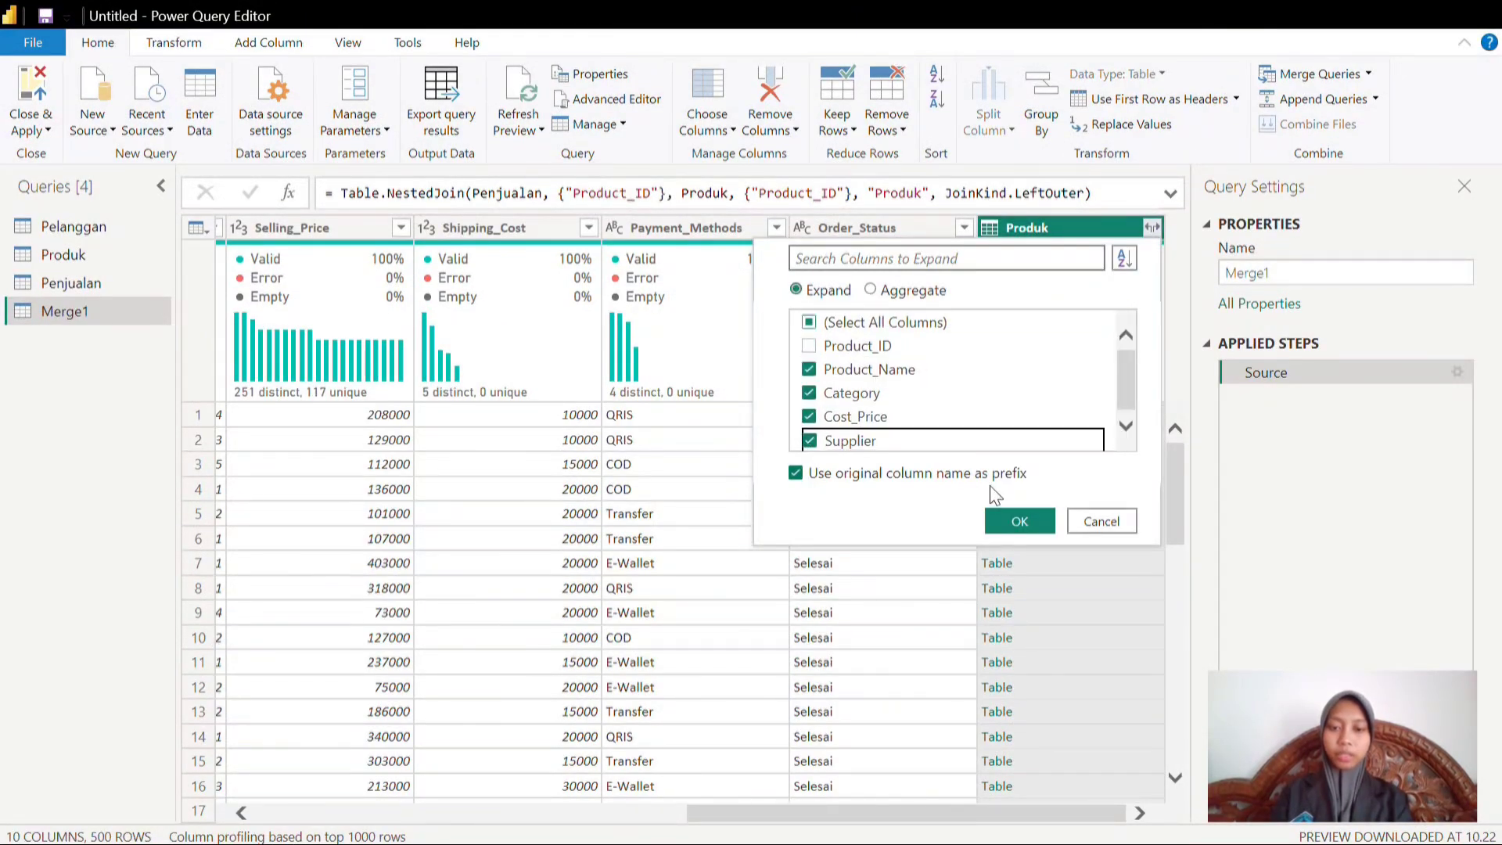
click(1017, 522)
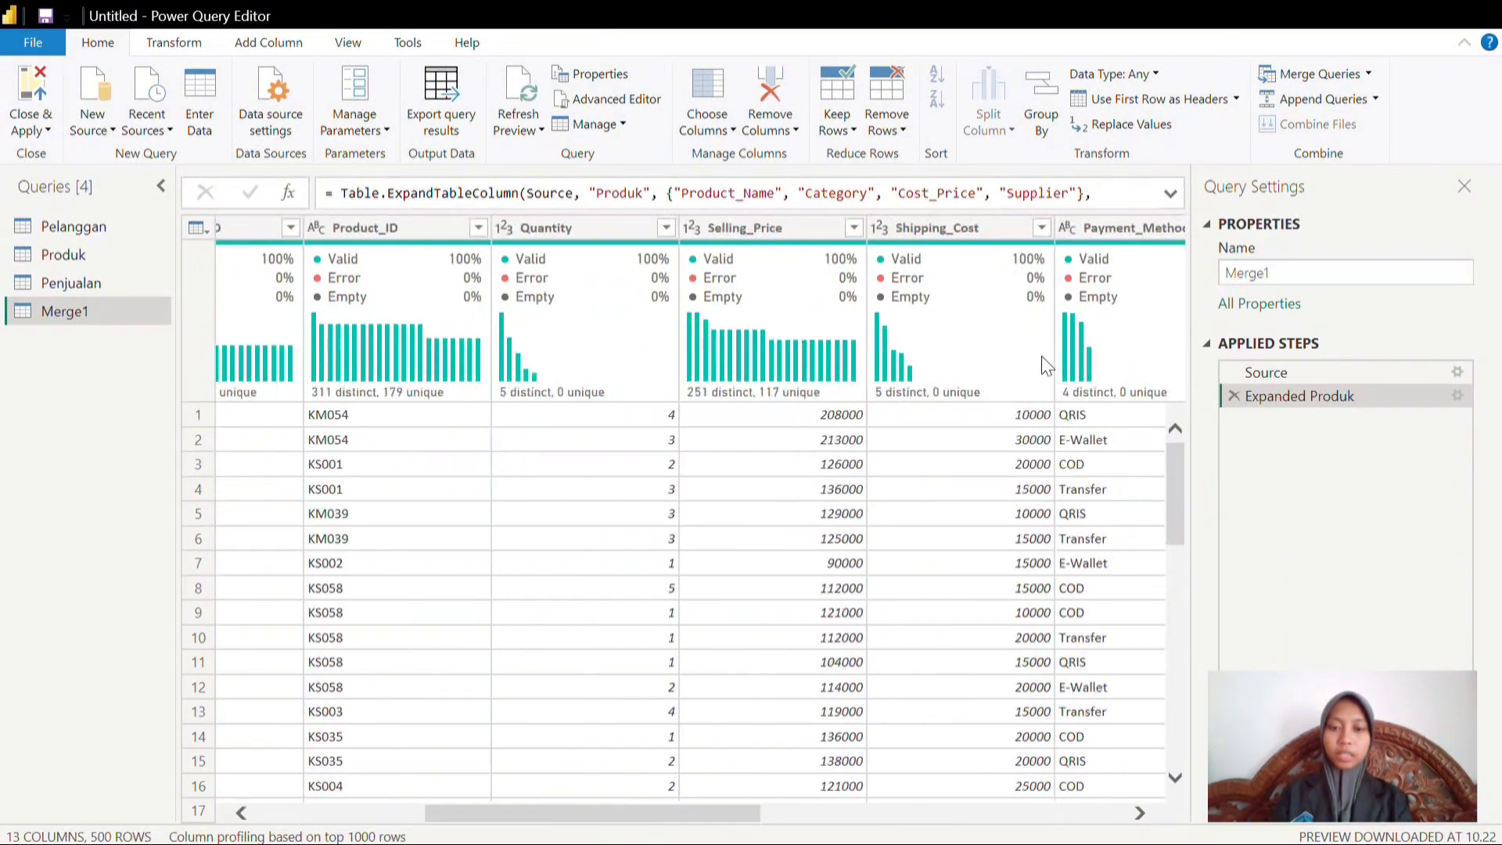
drag(923, 231, 489, 266)
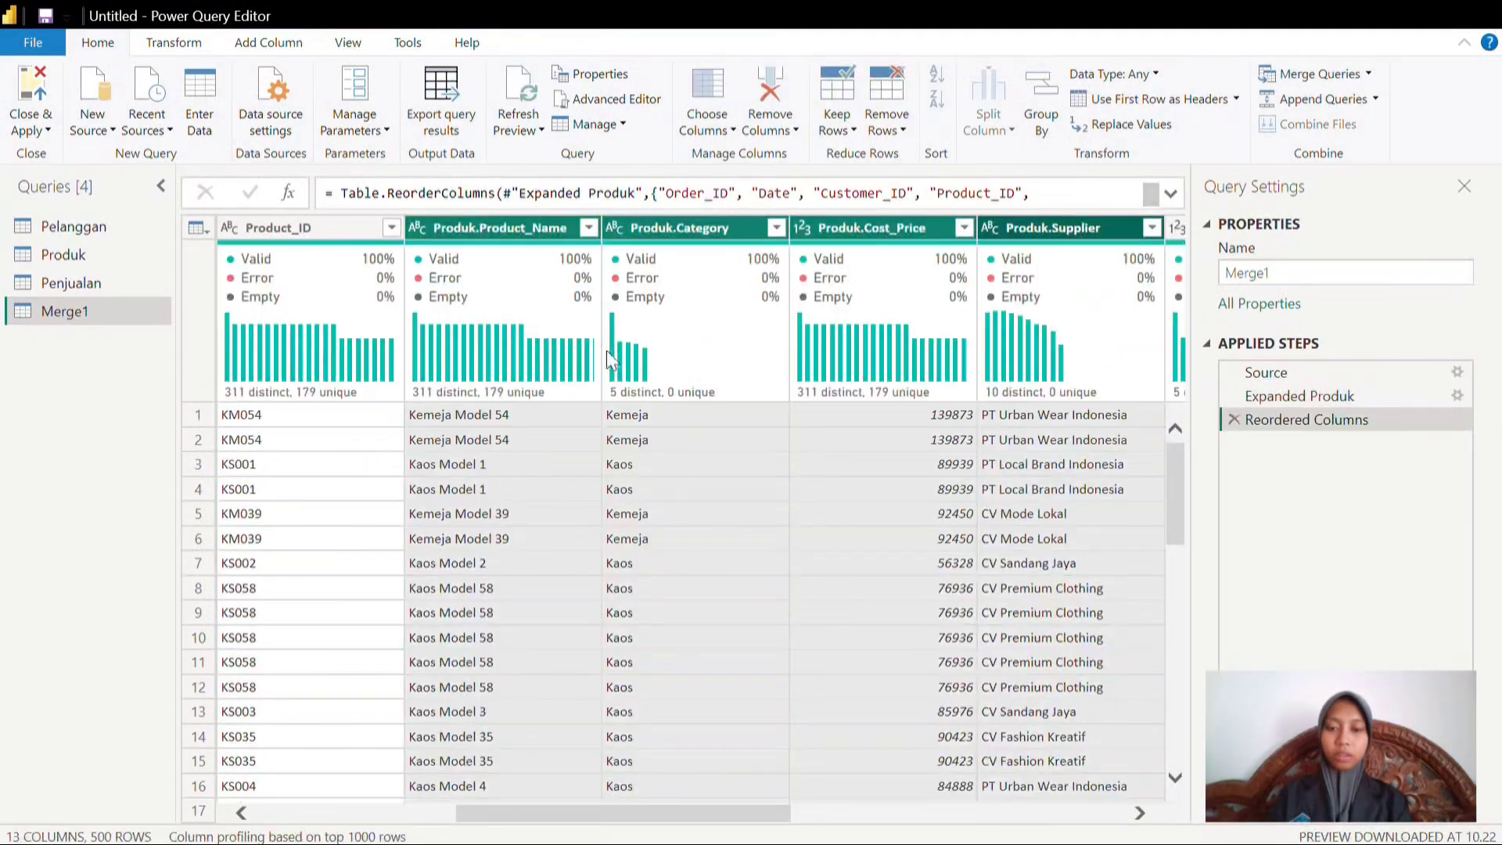
Merge Penjualan with Pelanggan on Customer_ID as a new query and expand Customer_Name, Gender, City and Segment from Pelanggan.
click(97, 280)
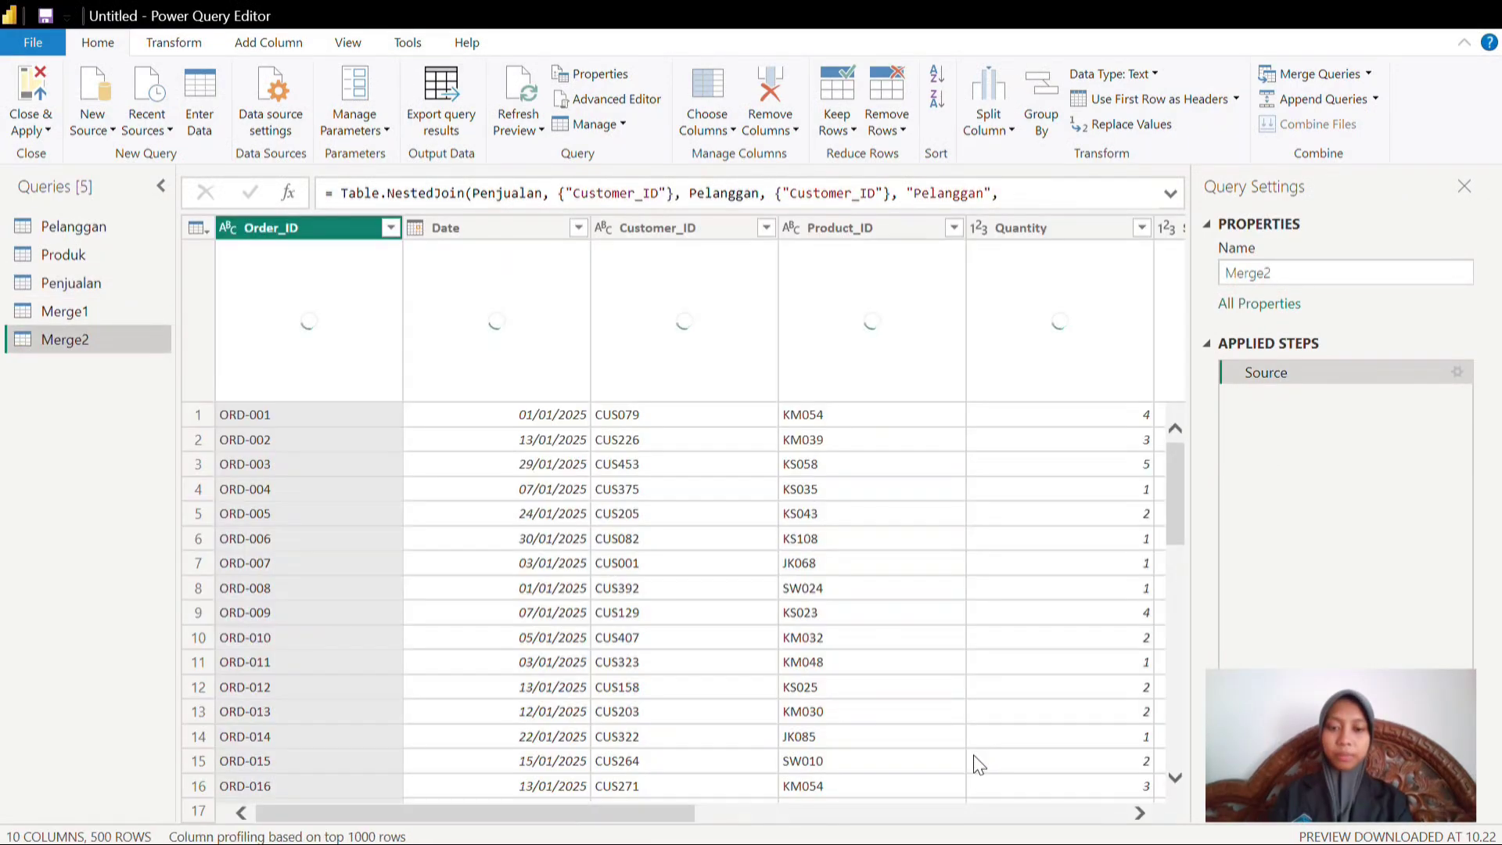
click(1154, 227)
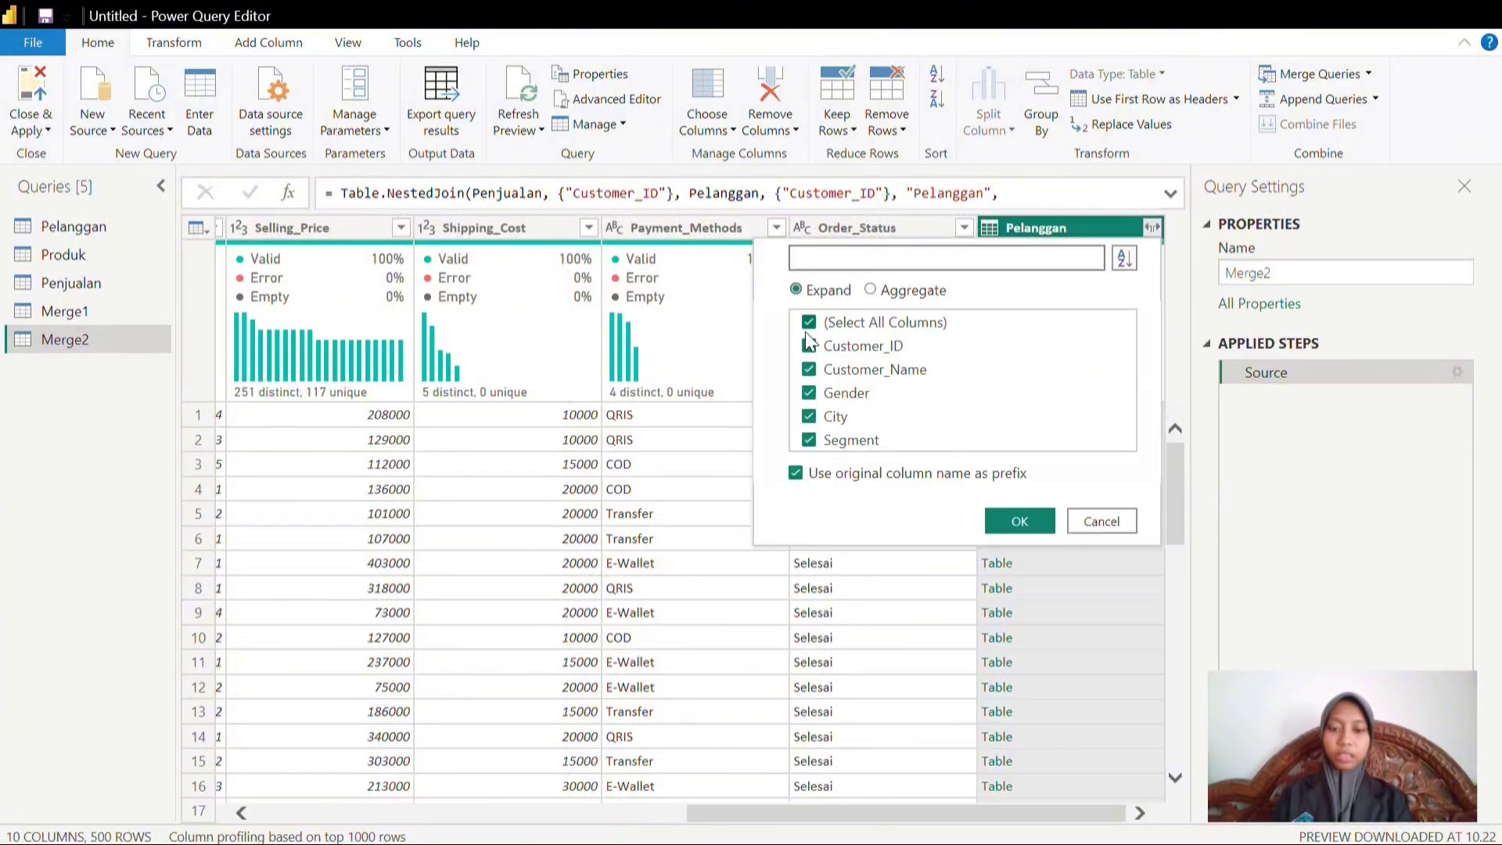
click(806, 345)
click(1010, 520)
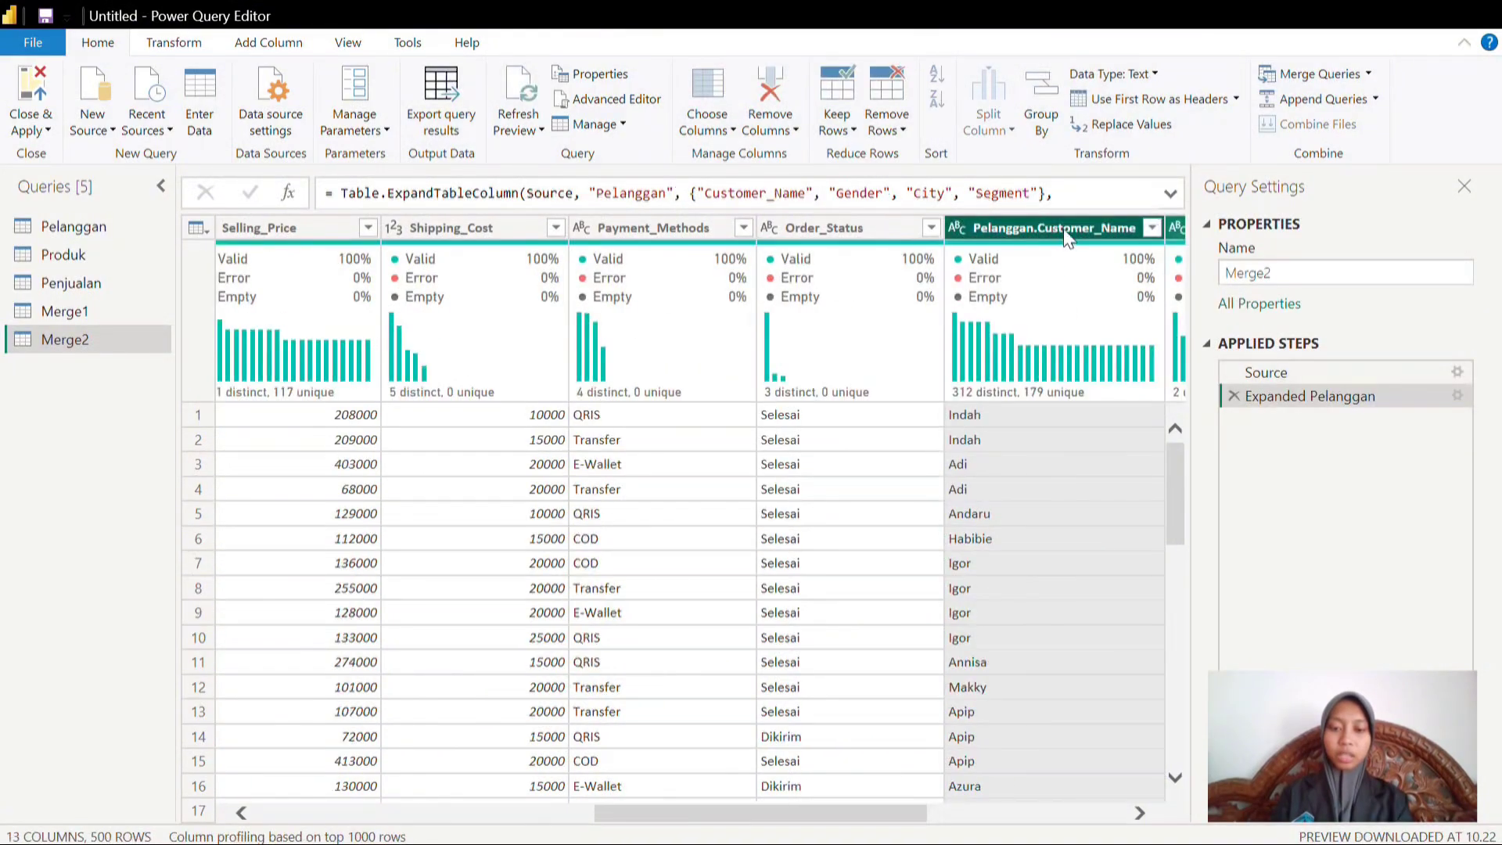
Move the expanded Pelanggan columns in Merge2 directly after Customer_ID and check the new column order.
drag(1055, 228, 434, 227)
scroll(532, 467, right, 10)
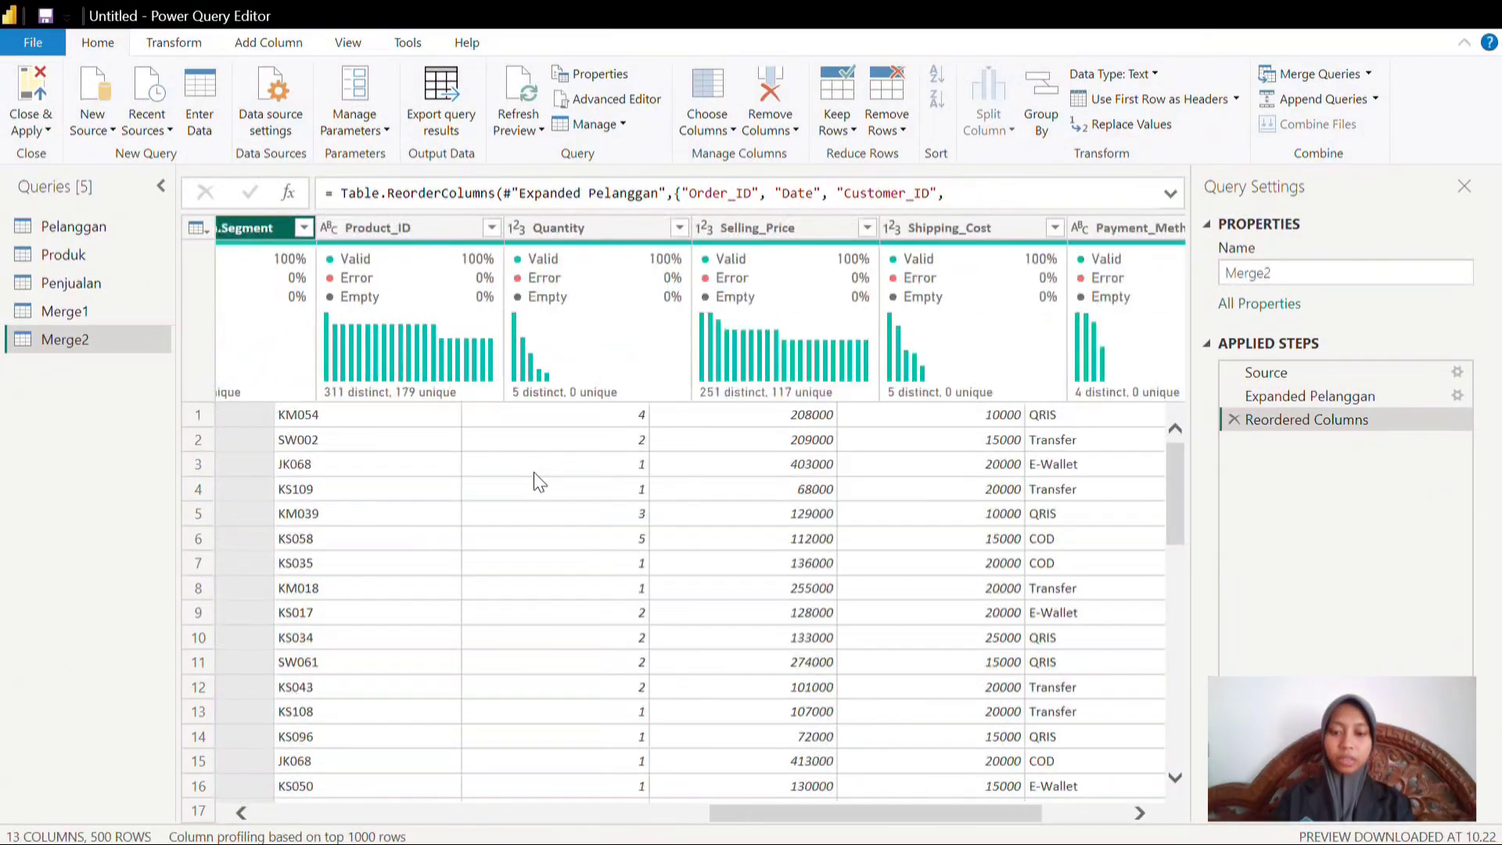
scroll(1003, 541, left, 10)
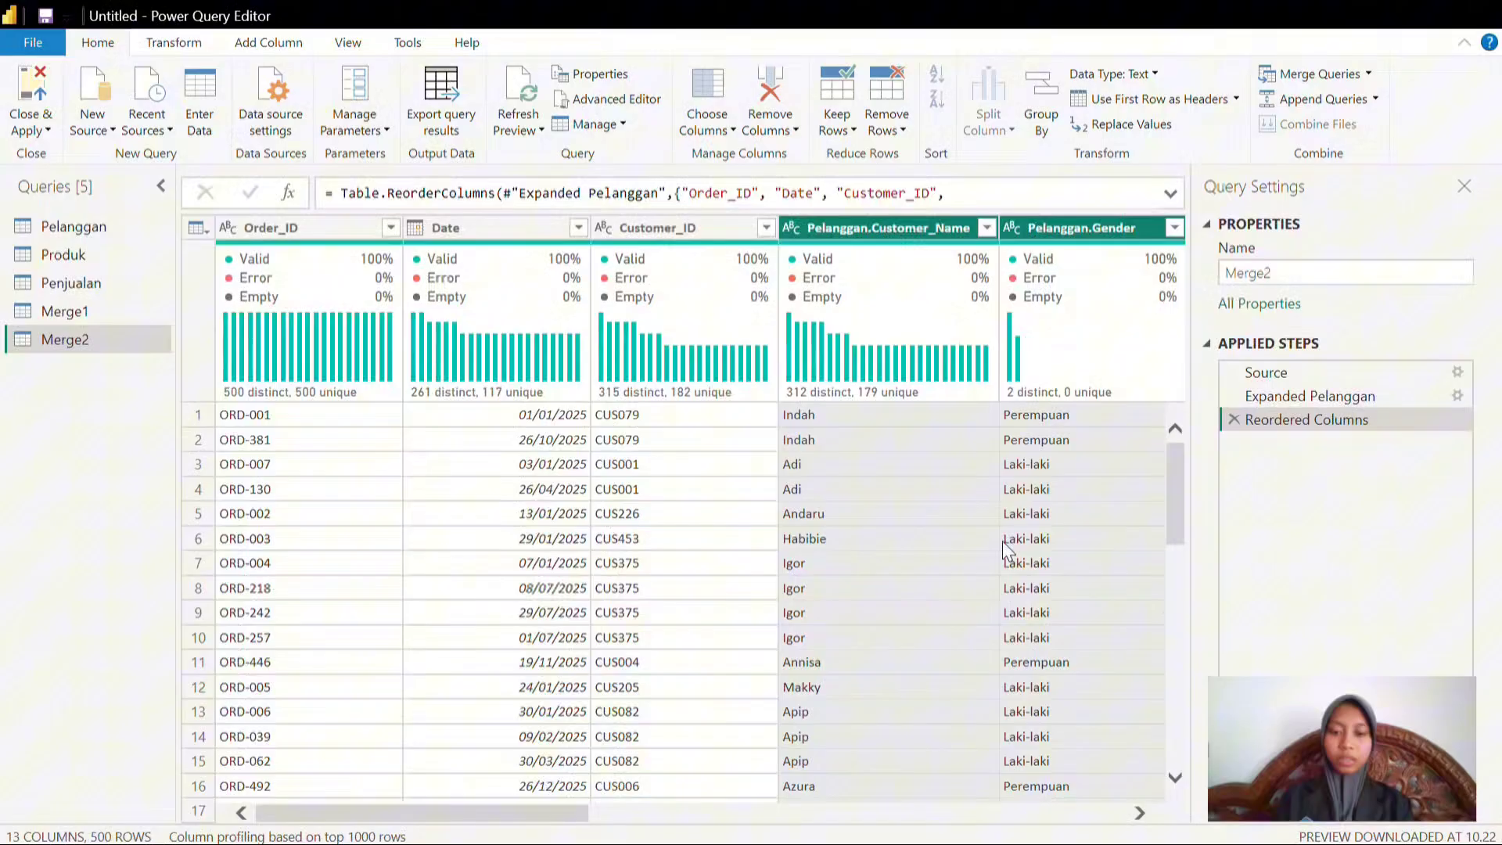
Open Merge1 and review its columns from Order_ID through the expanded Produk columns to Order_Status.
click(110, 321)
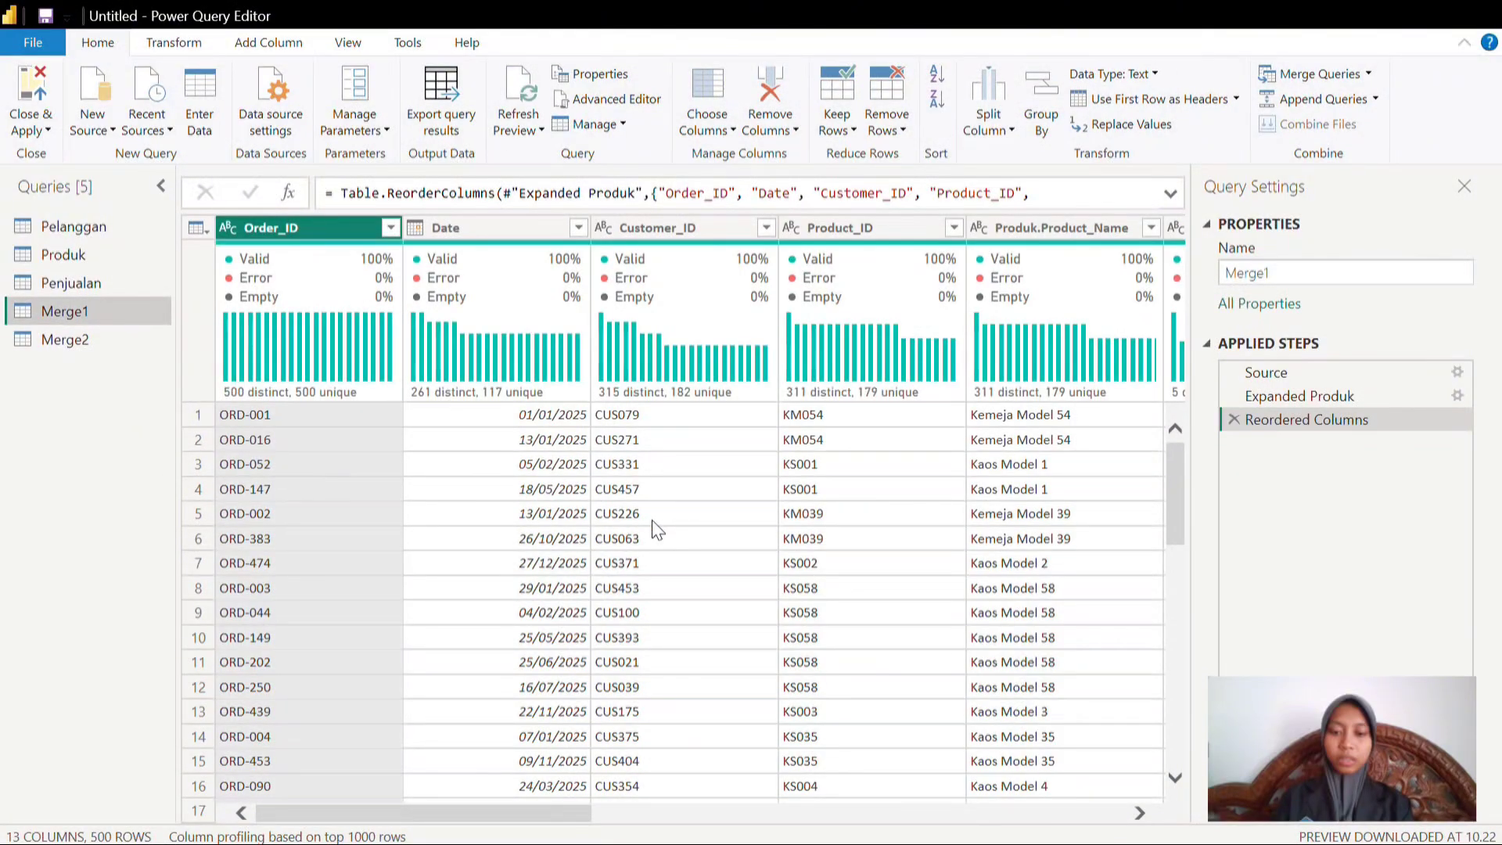
scroll(656, 530, right, 10)
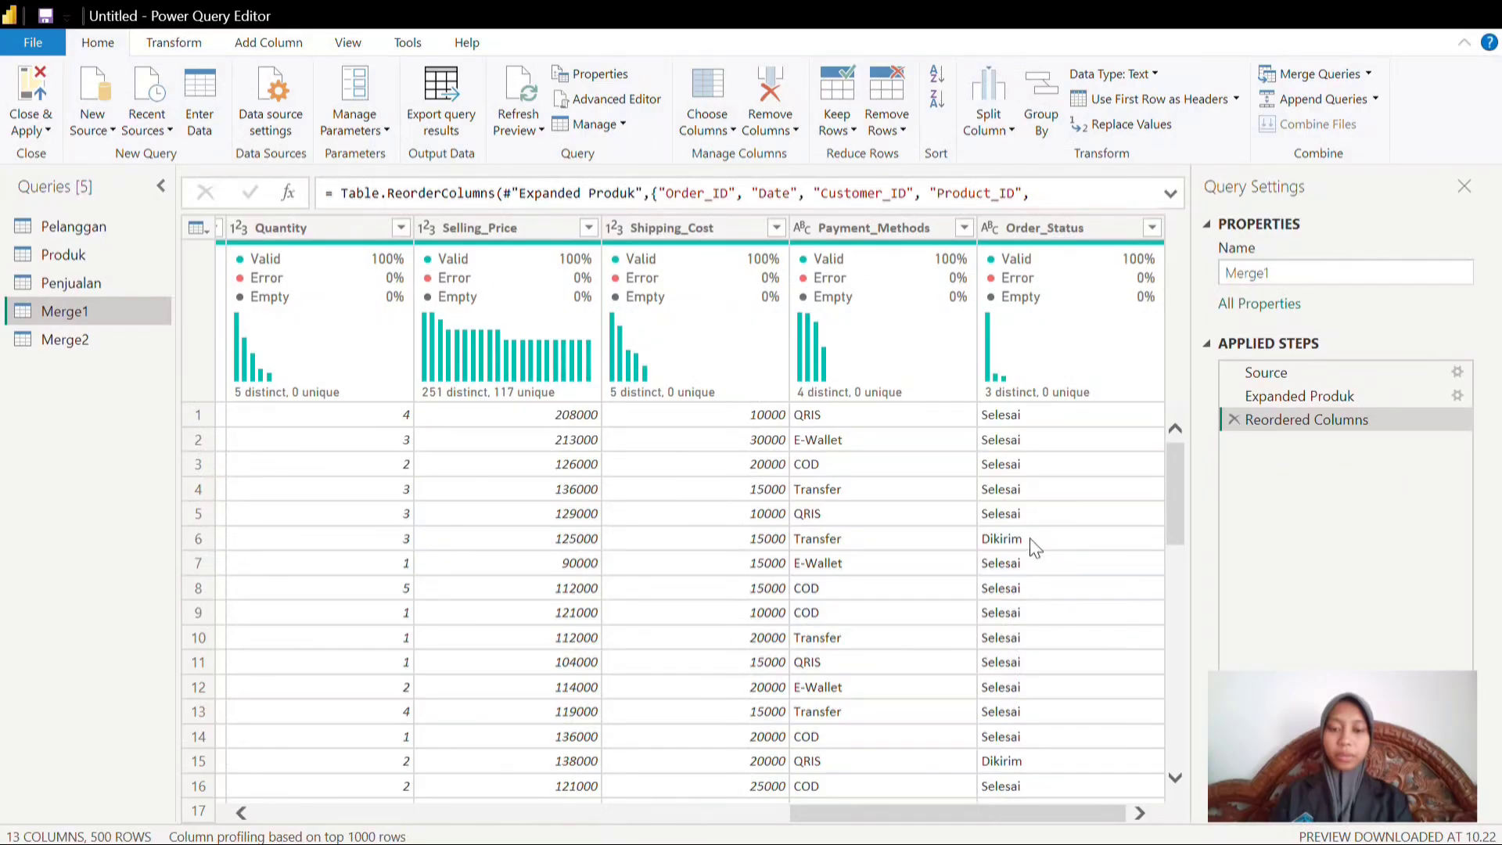
scroll(1033, 543, left, 3)
scroll(1033, 543, left, 5)
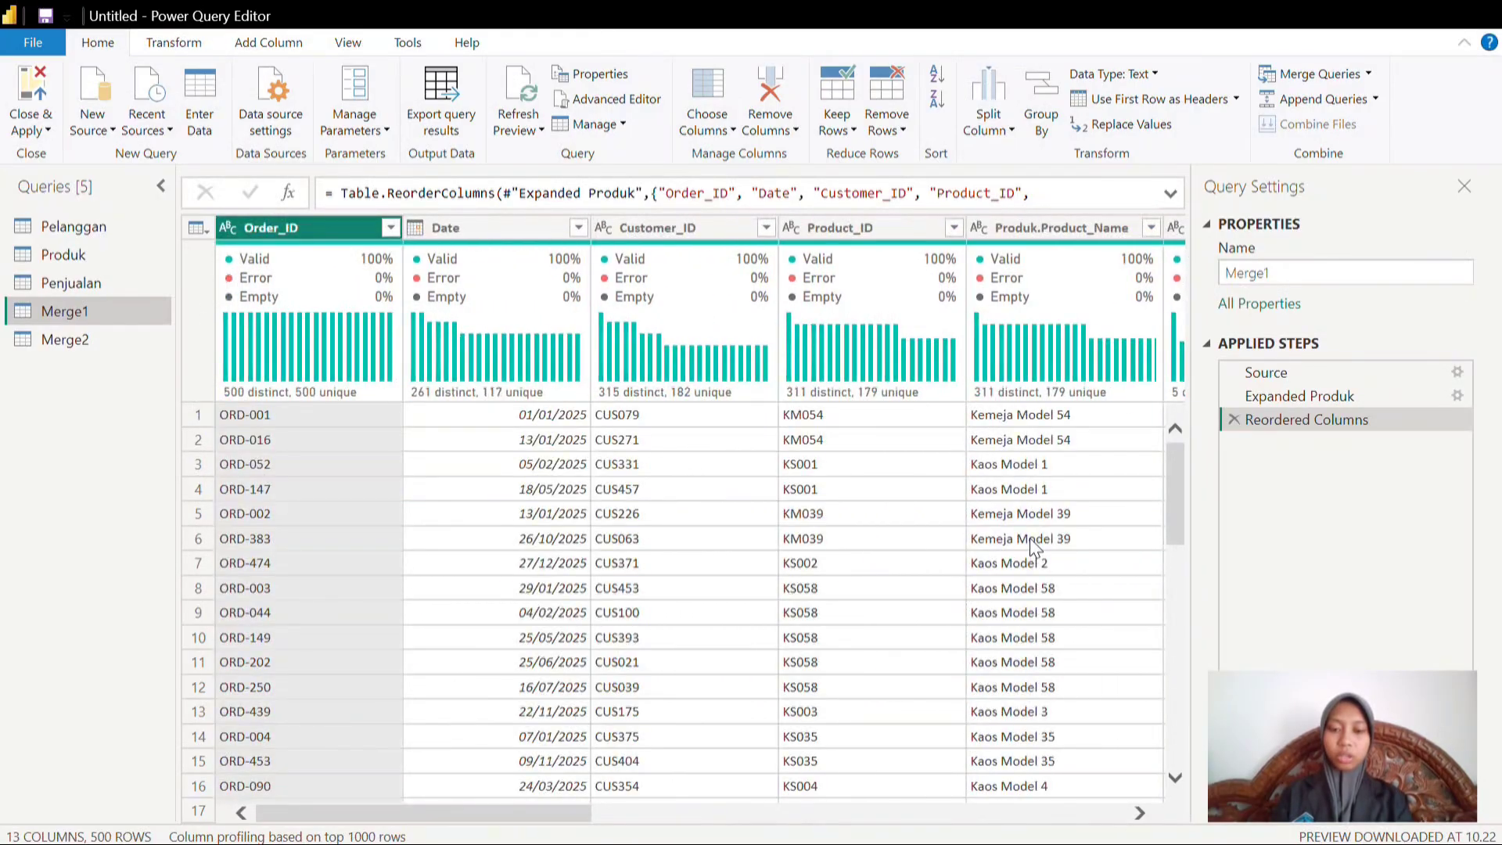
scroll(1033, 543, right, 4)
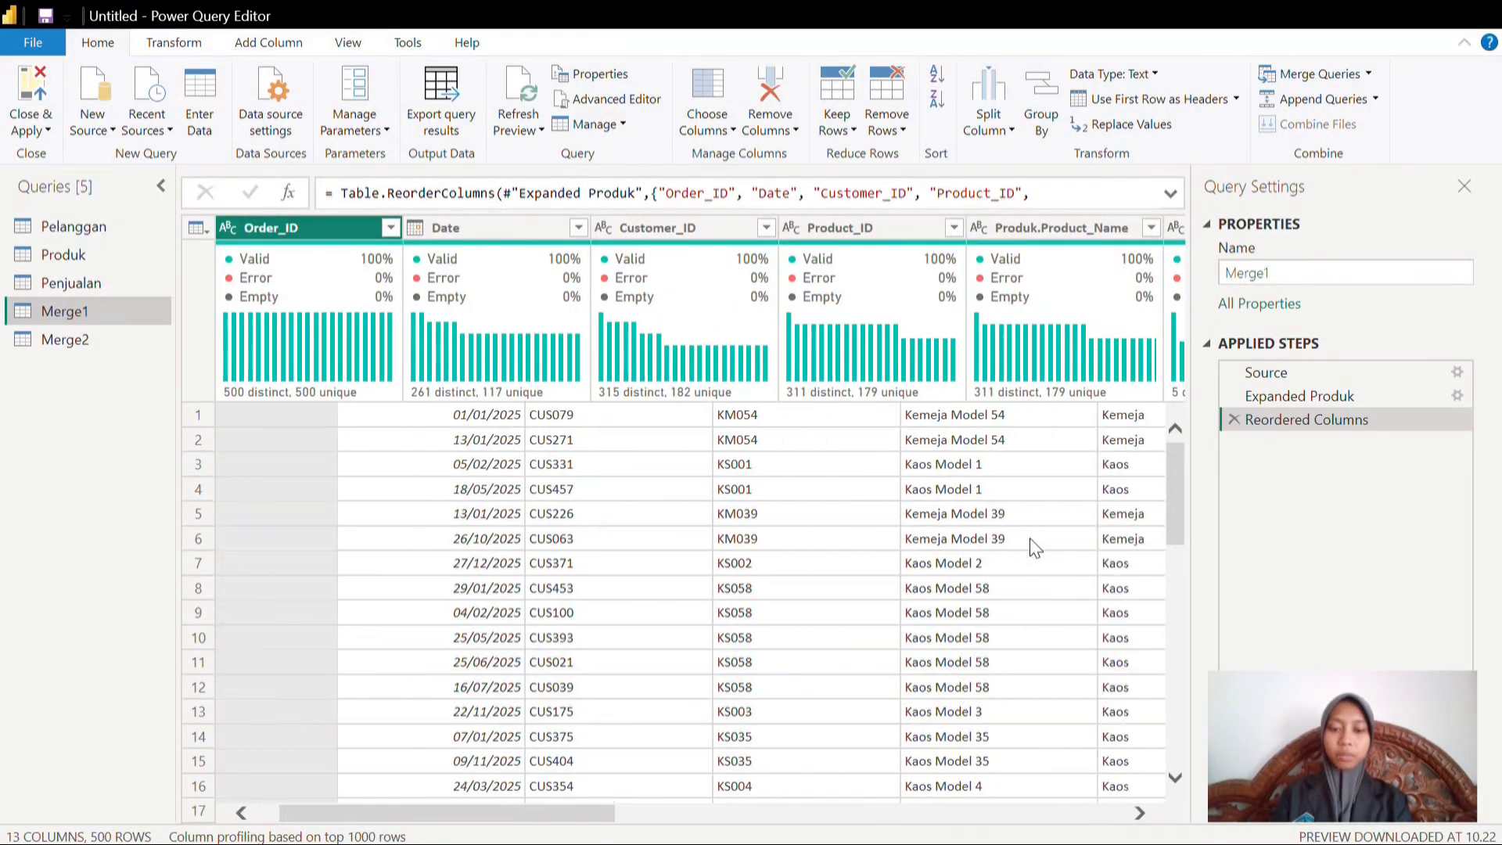
scroll(1033, 543, right, 2)
scroll(1033, 543, left, 4)
scroll(890, 592, right, 6)
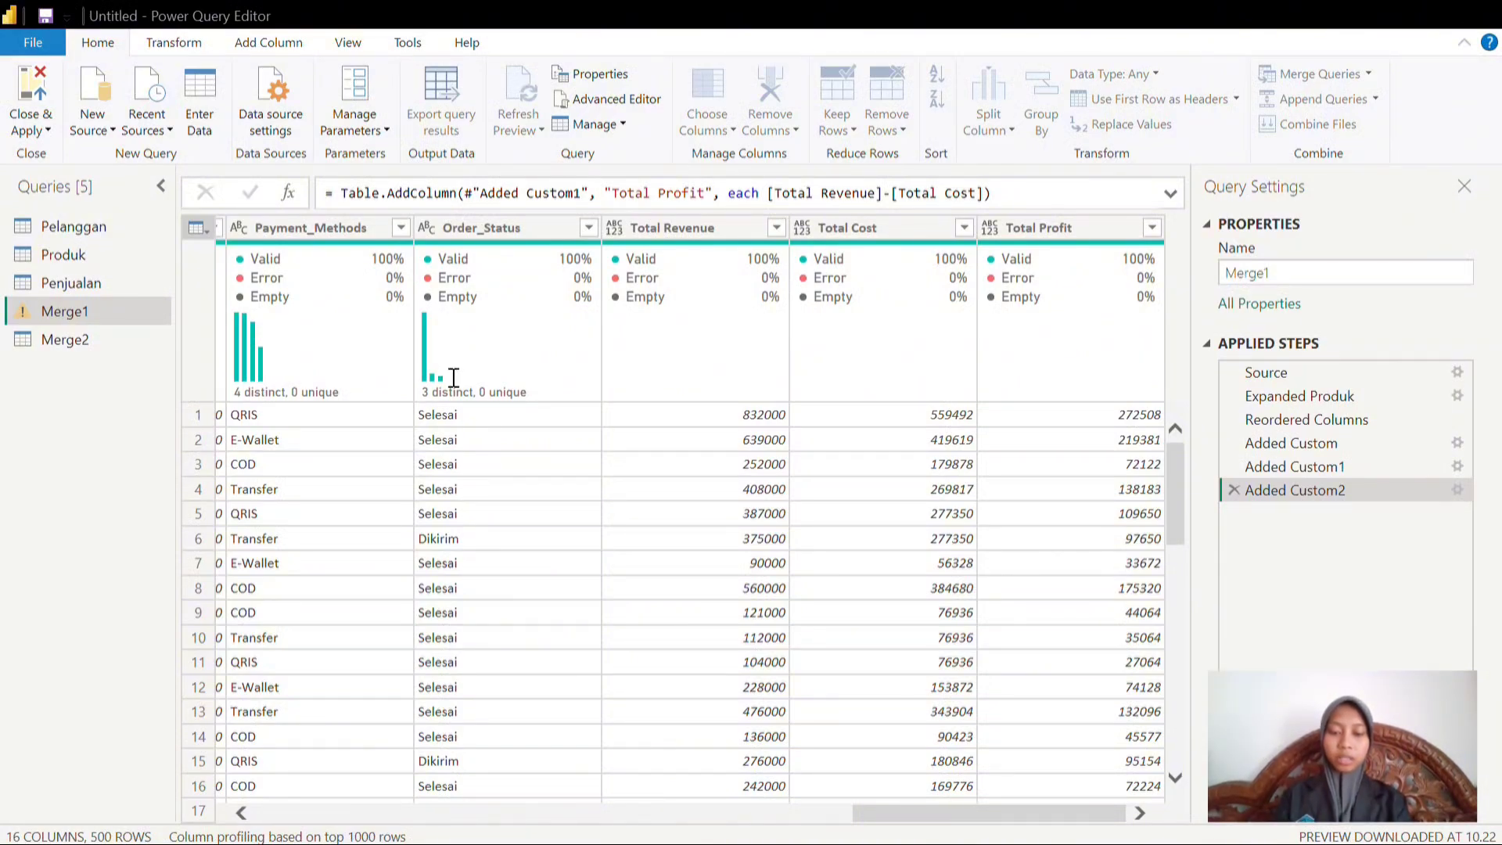
Add a custom column named PPN 11% to Merge1 with the formula (0.11)*[Total Revenue] and apply the query changes.
key(Return)
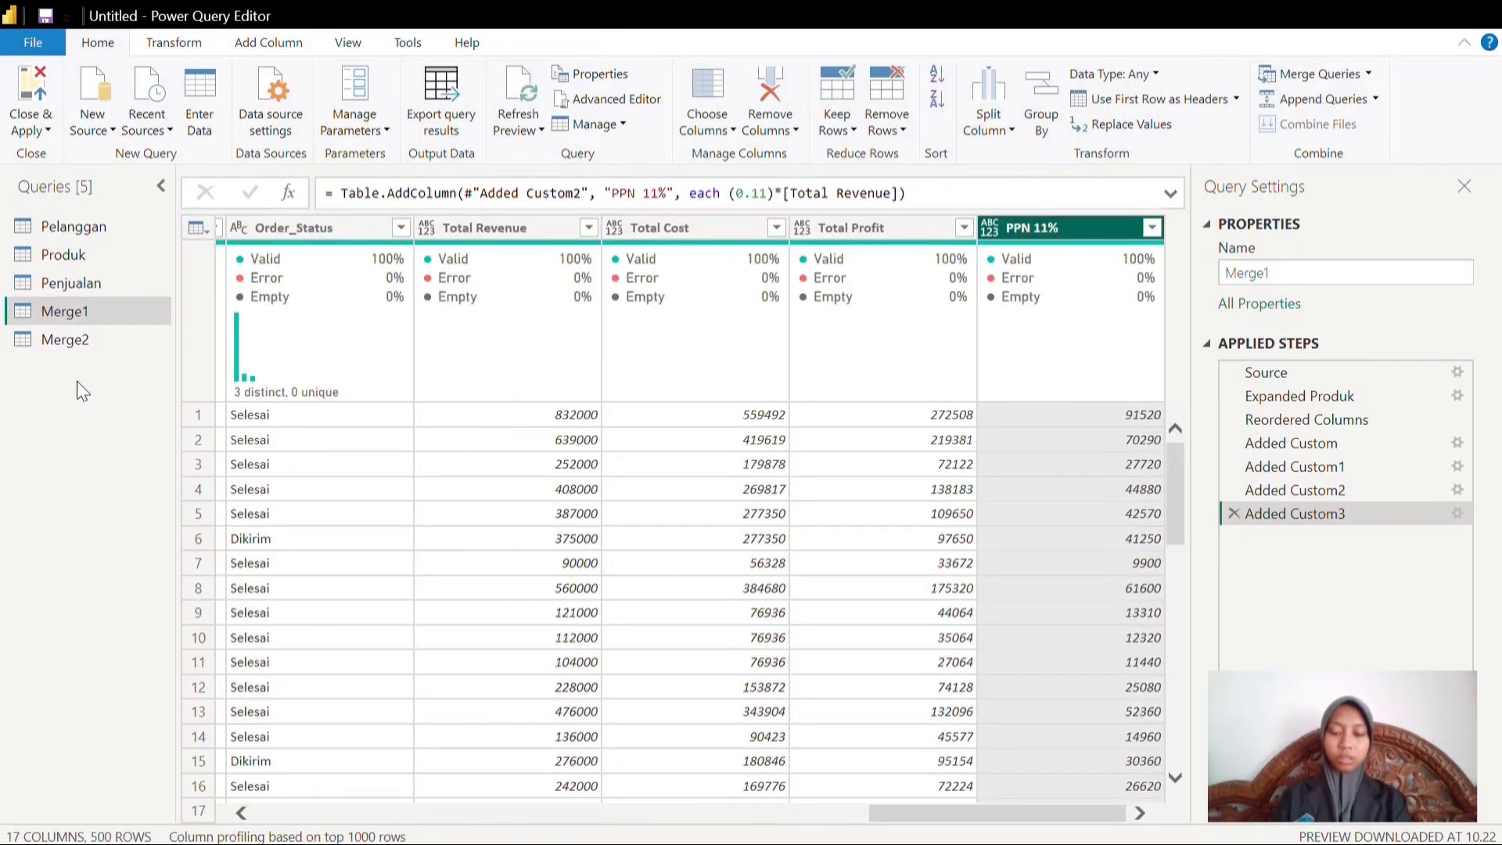
click(39, 102)
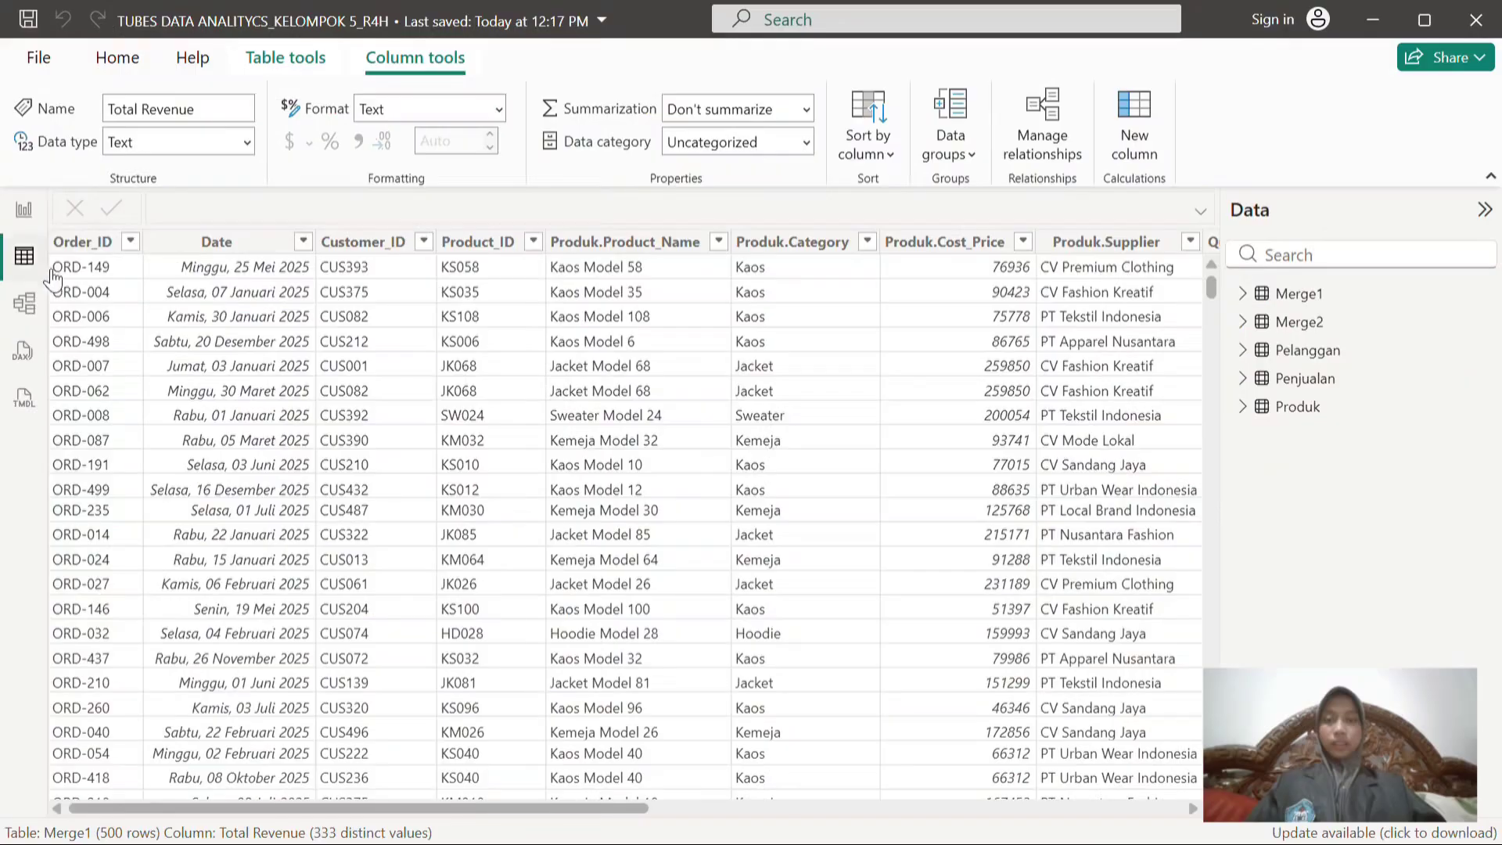
Set the data type of the Total Revenue and Total Cost columns in the Merge1 table to Whole number.
scroll(577, 382, right, 10)
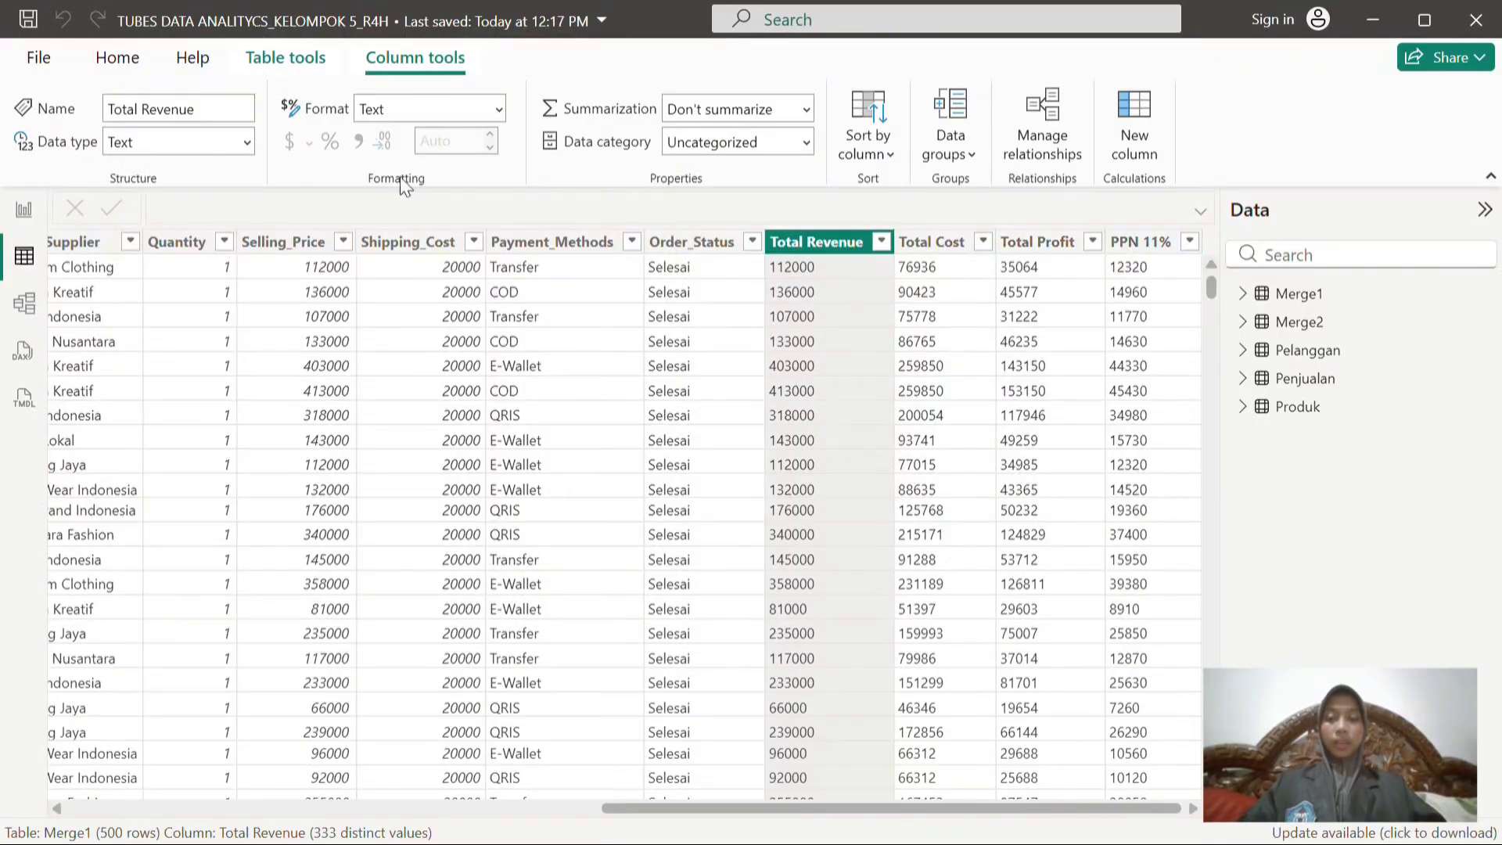
click(249, 143)
key(Escape)
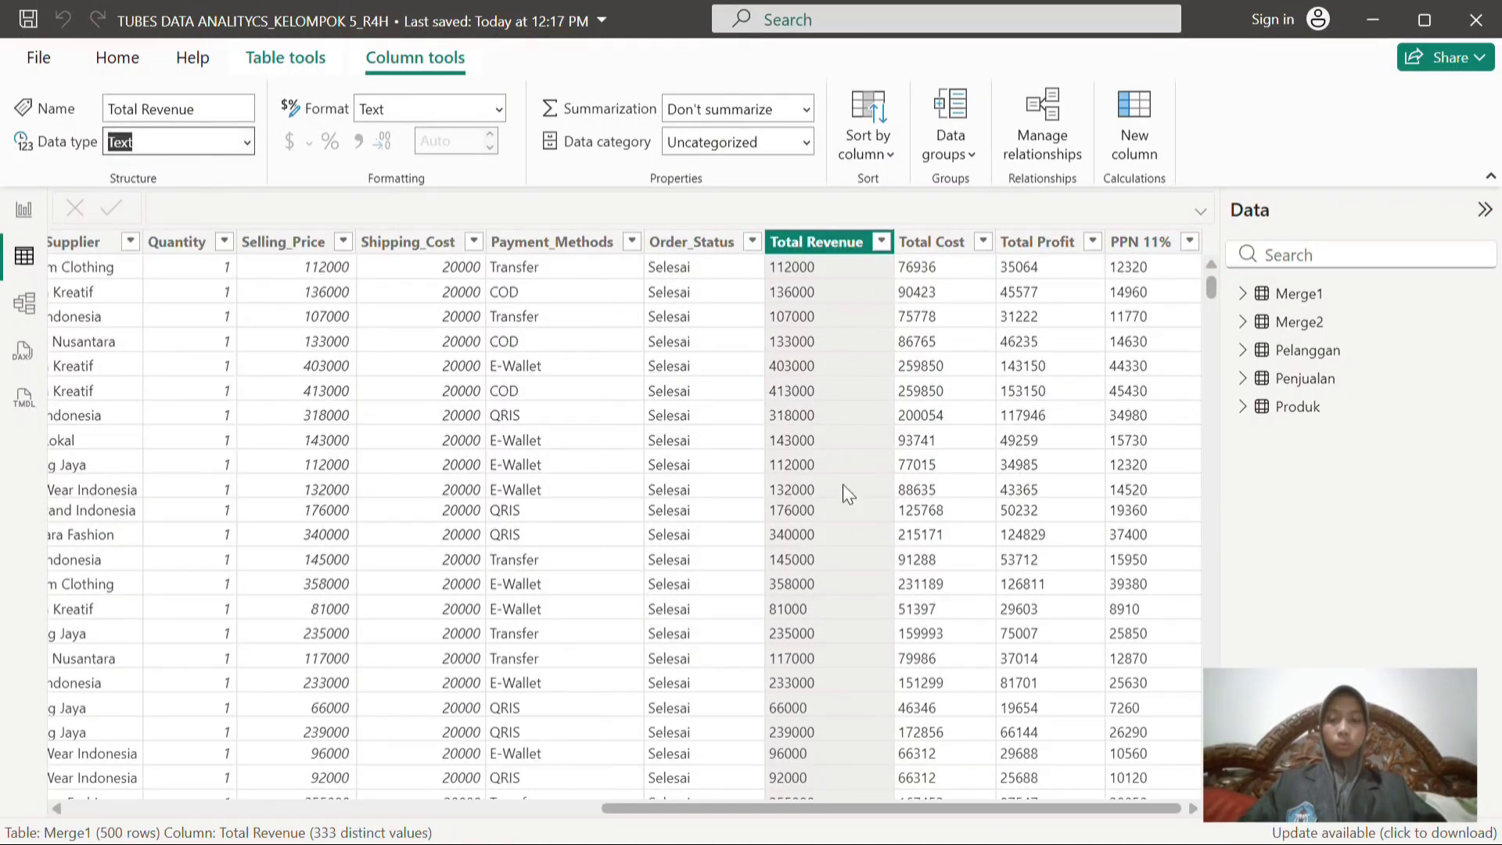
click(950, 244)
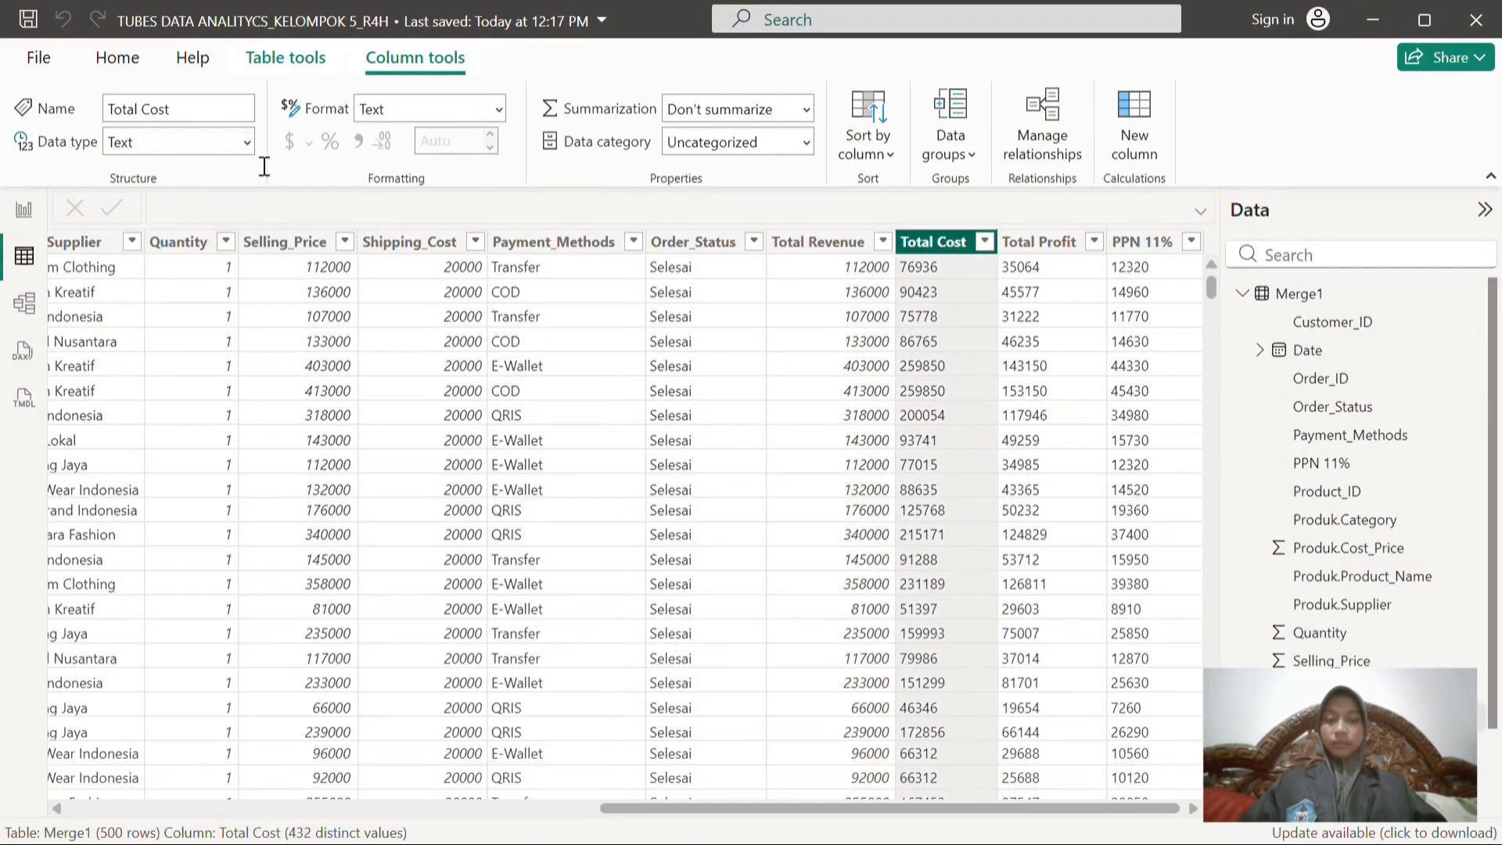
click(249, 143)
click(202, 173)
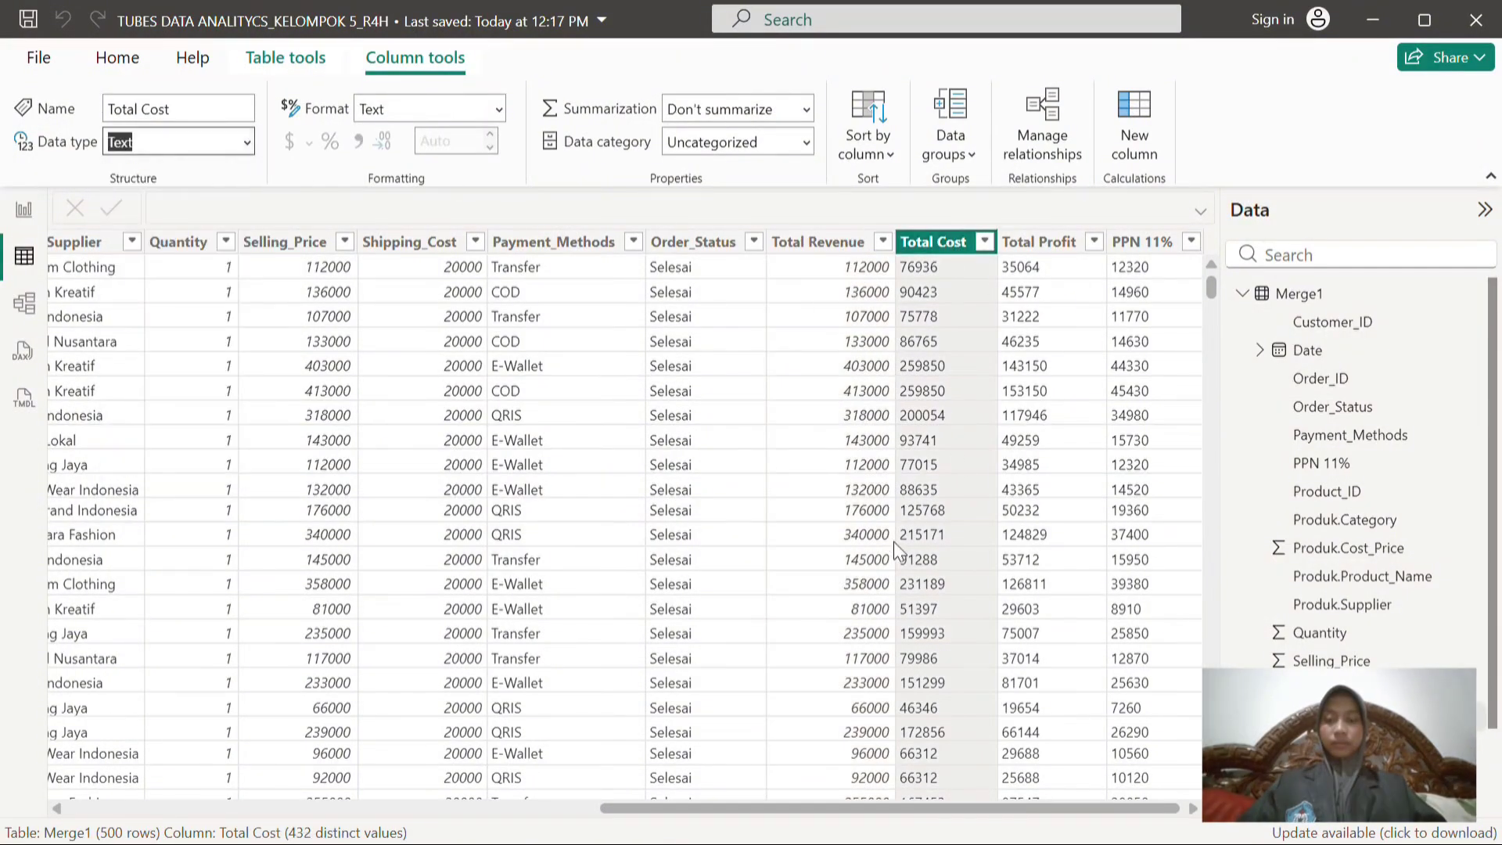
Set the data type of the Total Profit and PPN 11% columns in Merge1 to Whole number.
click(1021, 244)
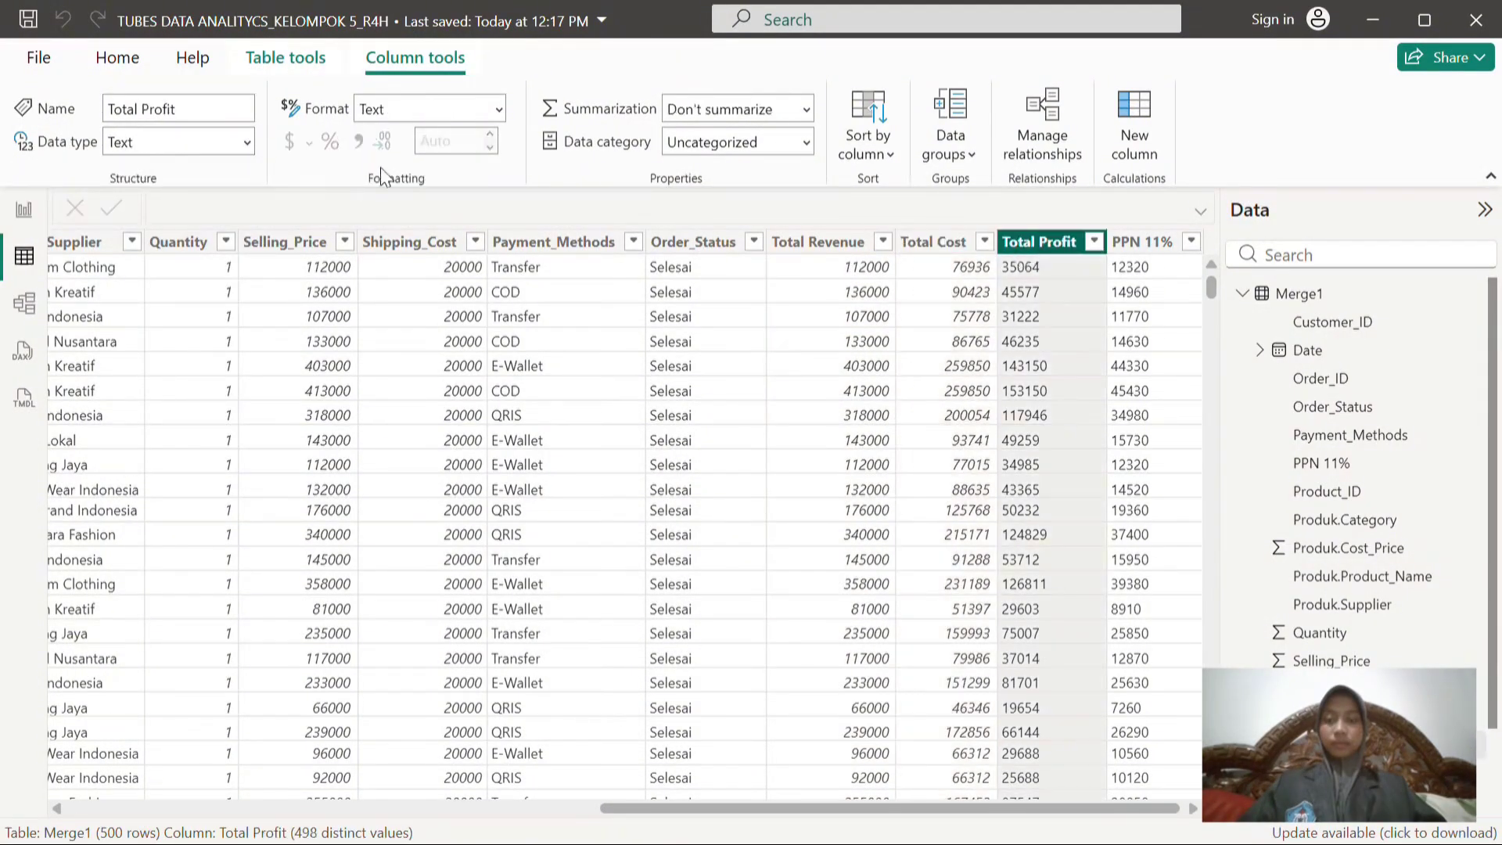
click(247, 143)
click(244, 179)
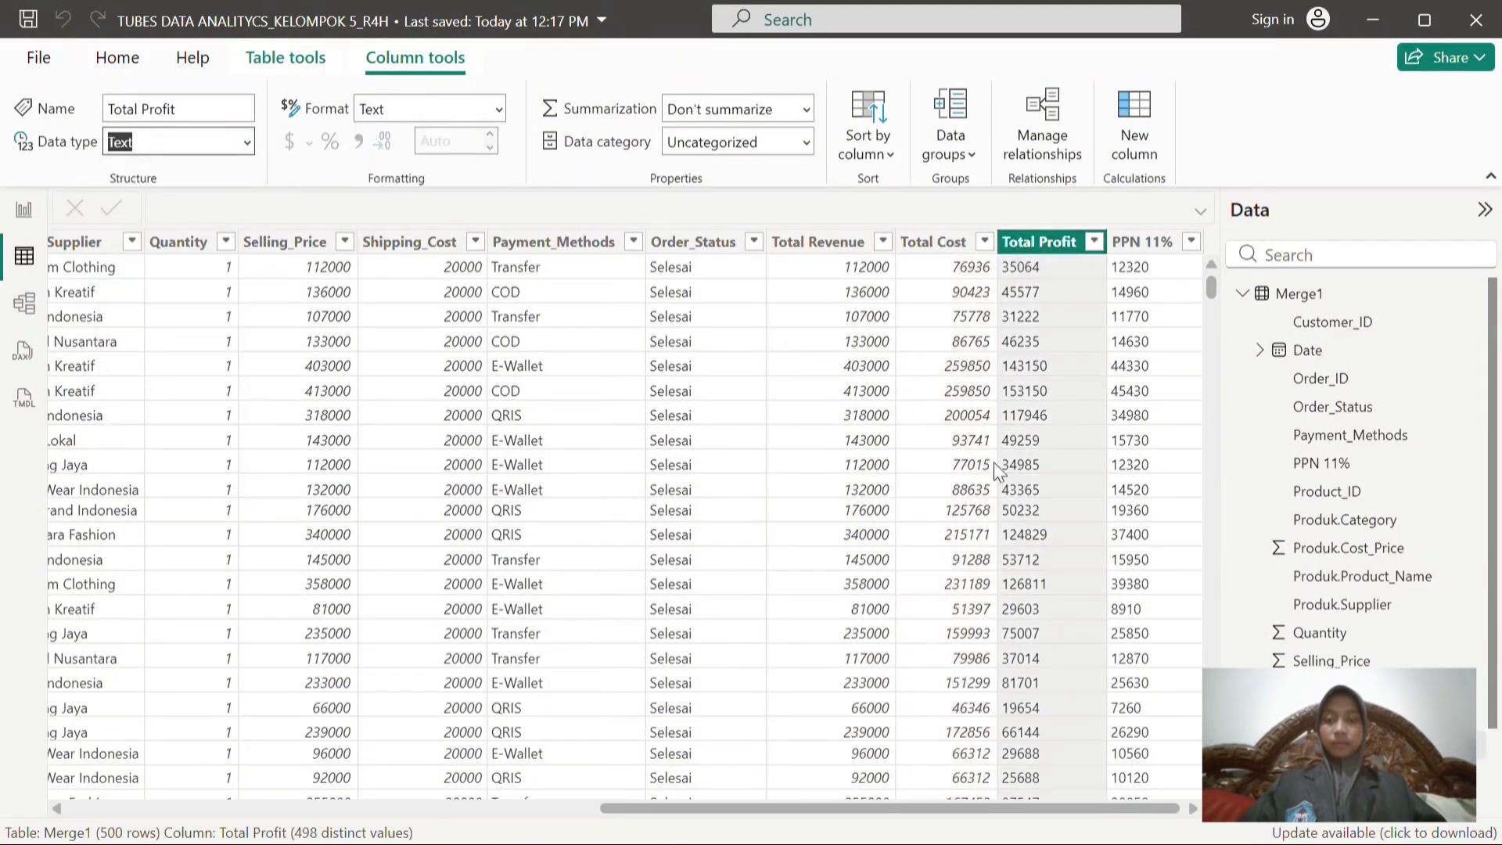
click(1133, 249)
click(247, 144)
click(222, 176)
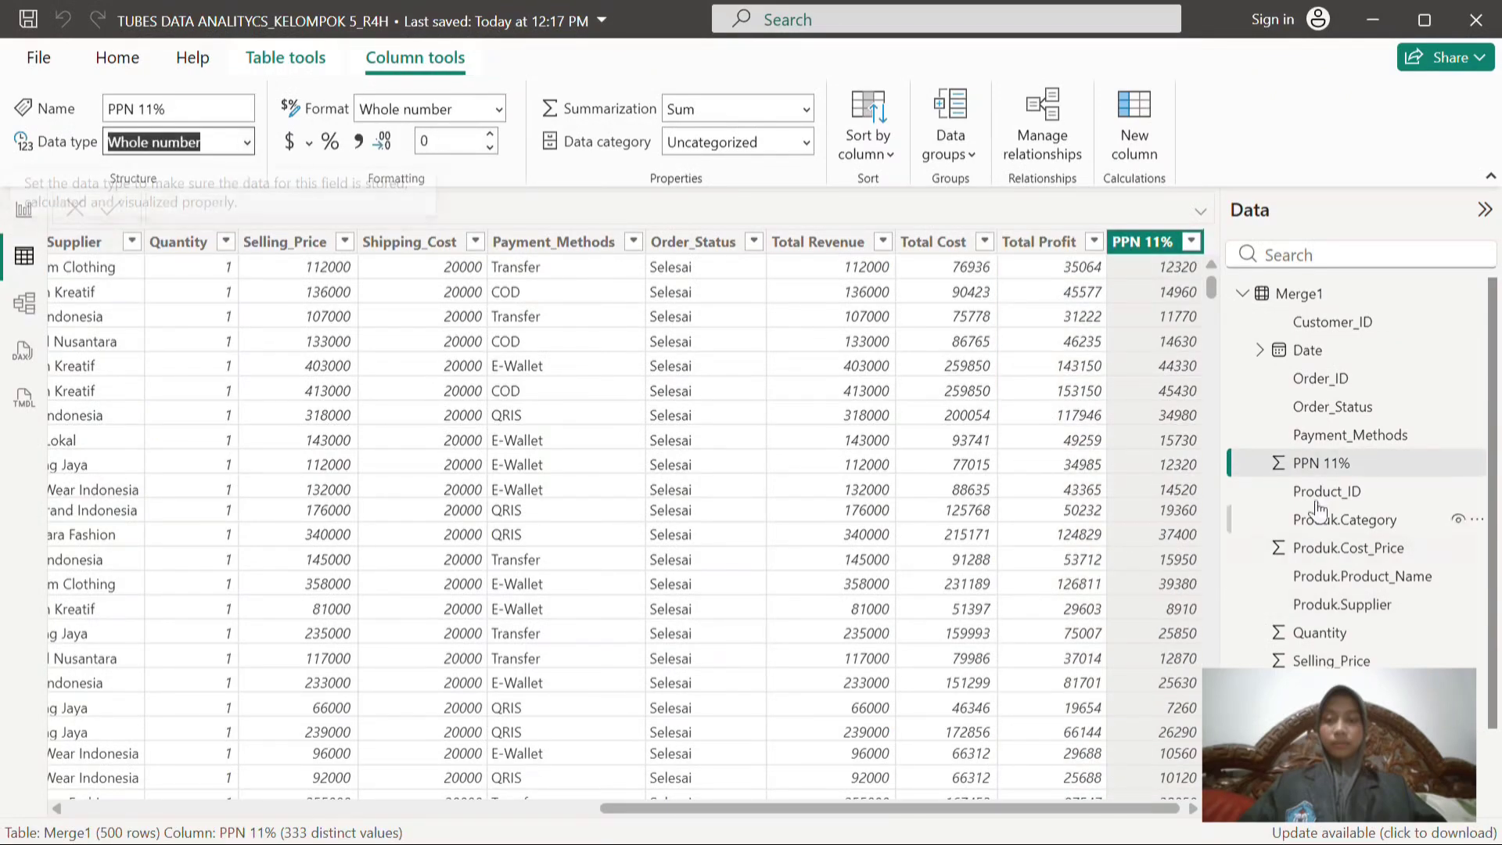
Check the Merge1 field list and examine the relationships between Produk, Penjualan, Pelanggan, Merge1 and Merge2 in the model view.
scroll(1252, 634, down, 3)
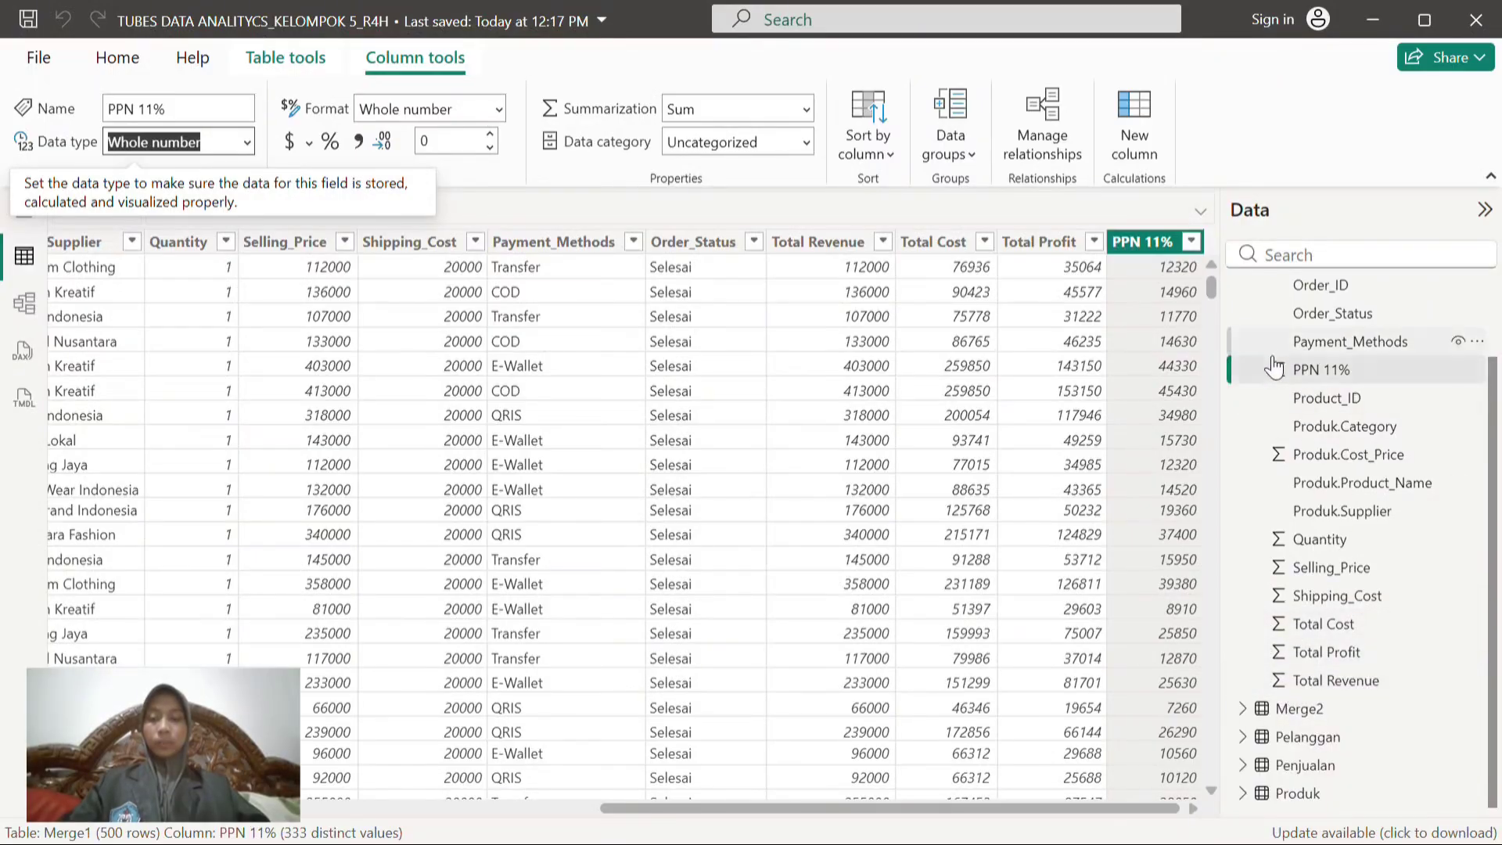
click(26, 320)
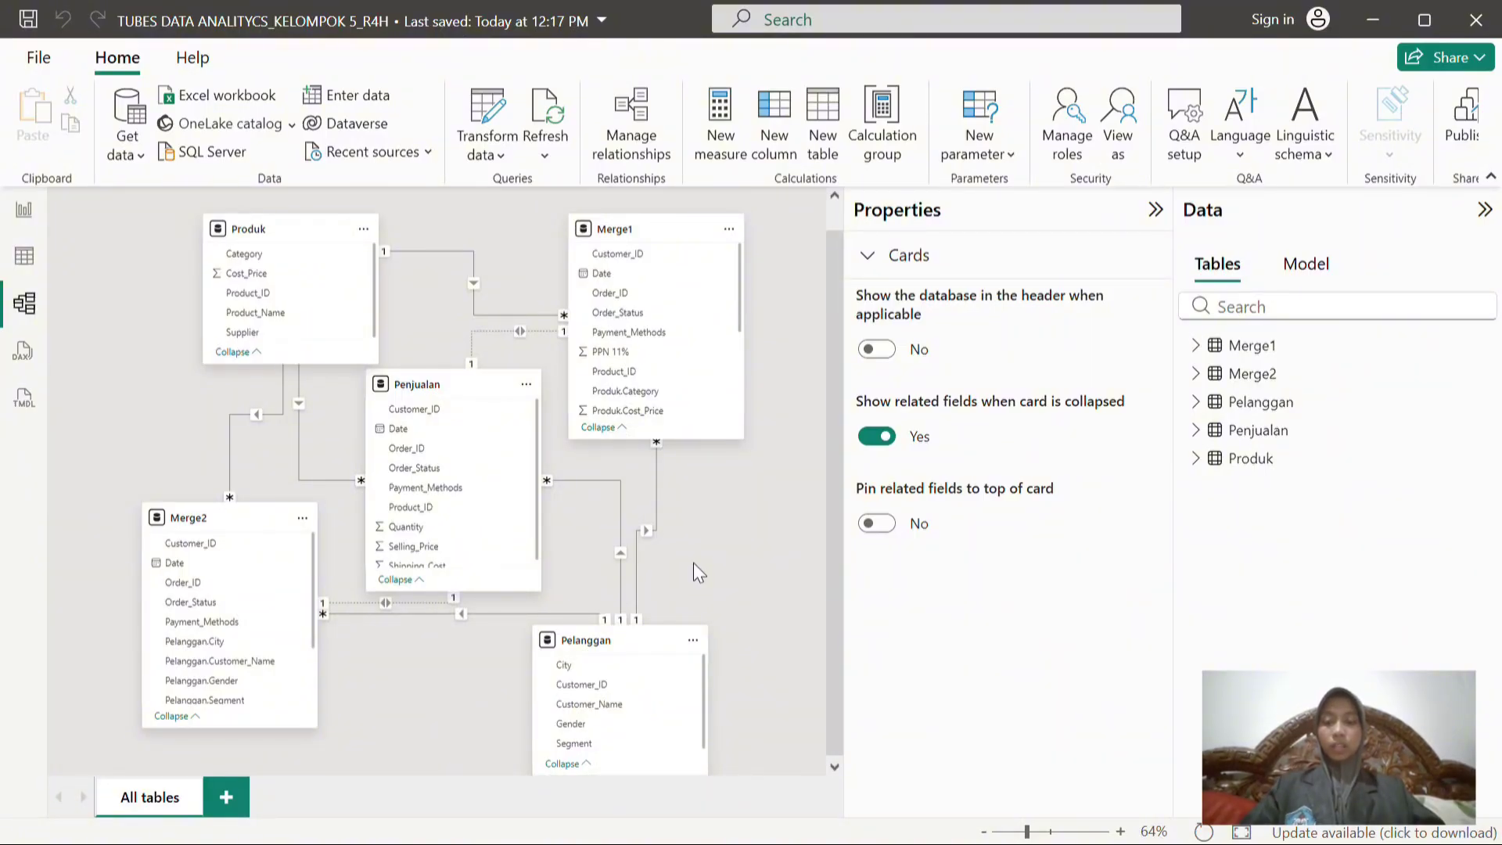
mouse_move(635, 650)
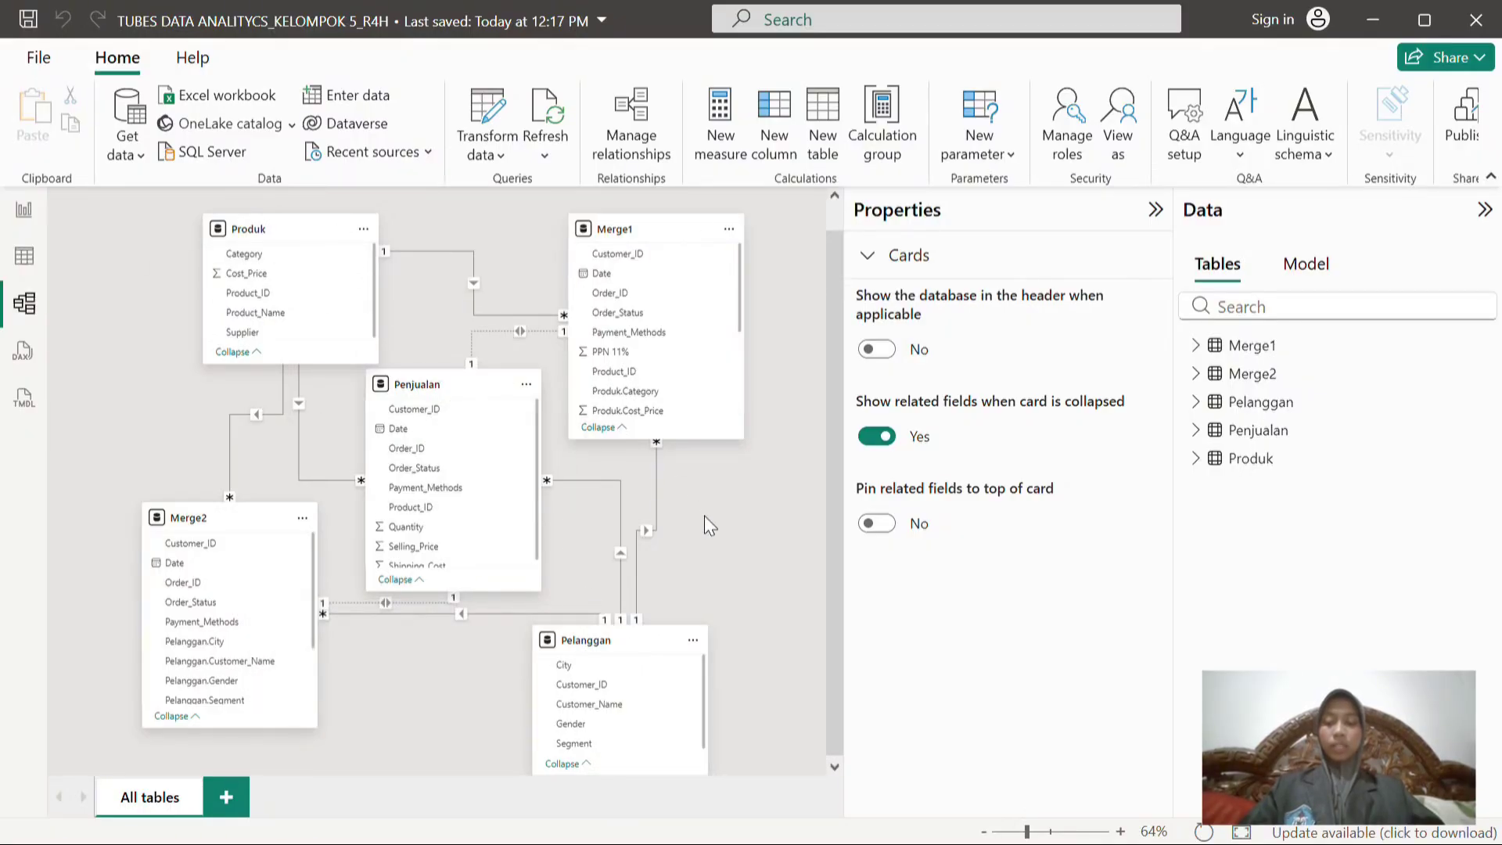
mouse_move(490, 383)
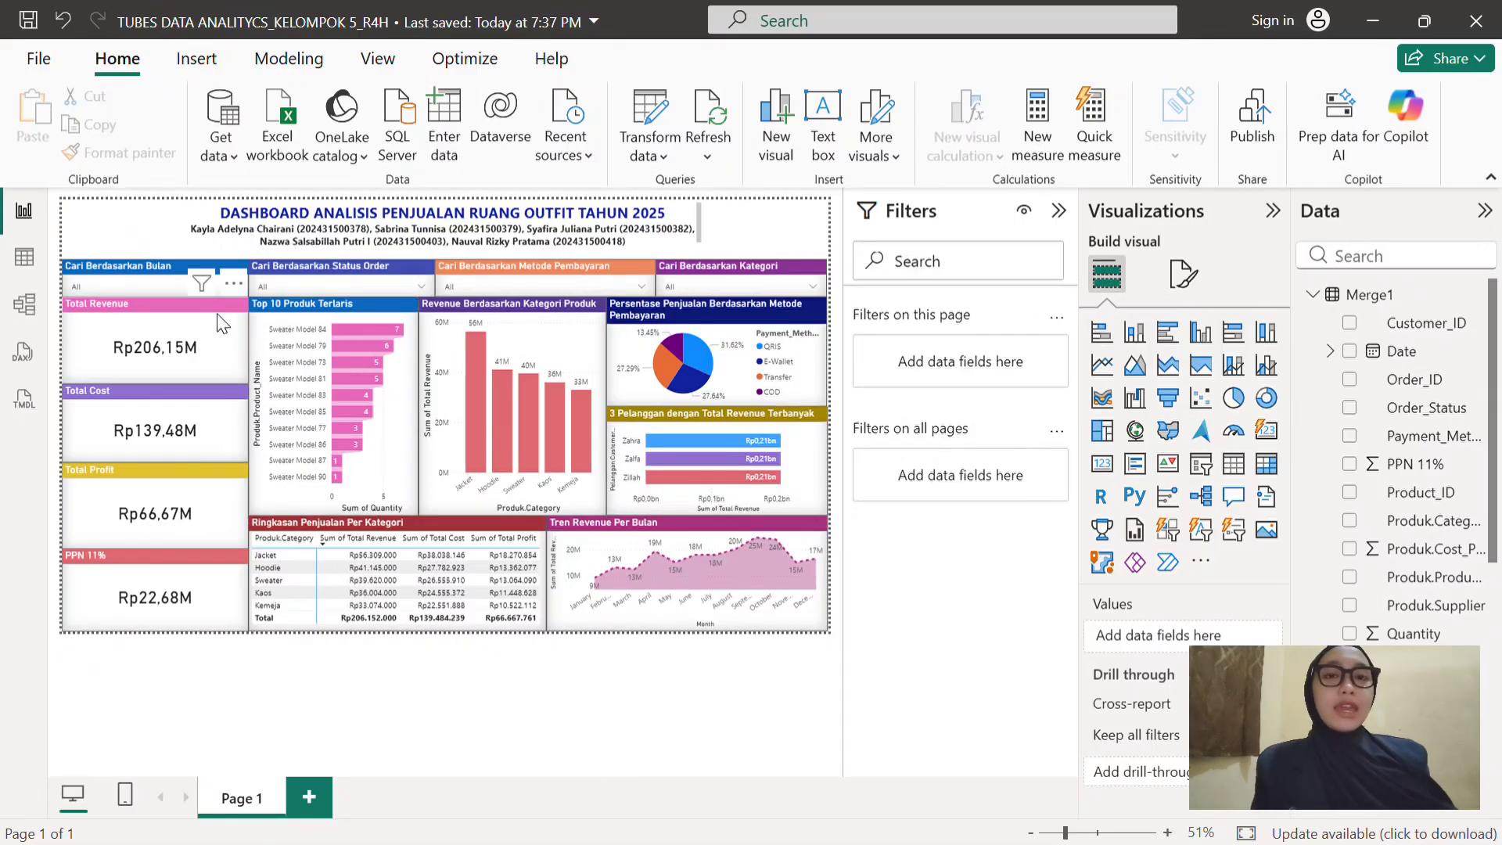
Examine the fields behind the Total Revenue, Total Cost, Total Profit and PPN 11% cards on the sales dashboard.
click(221, 323)
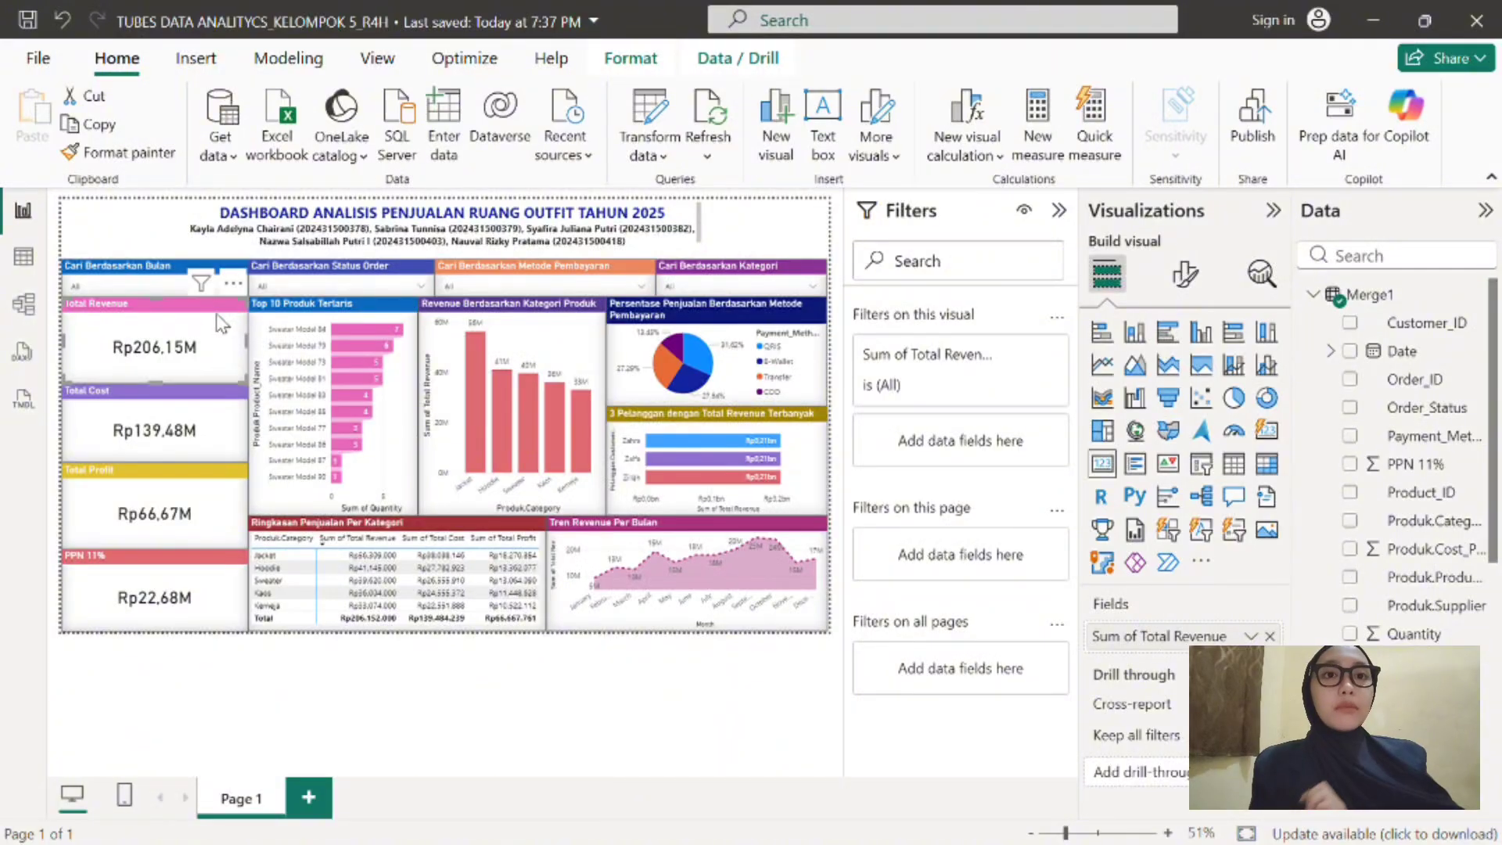
click(219, 420)
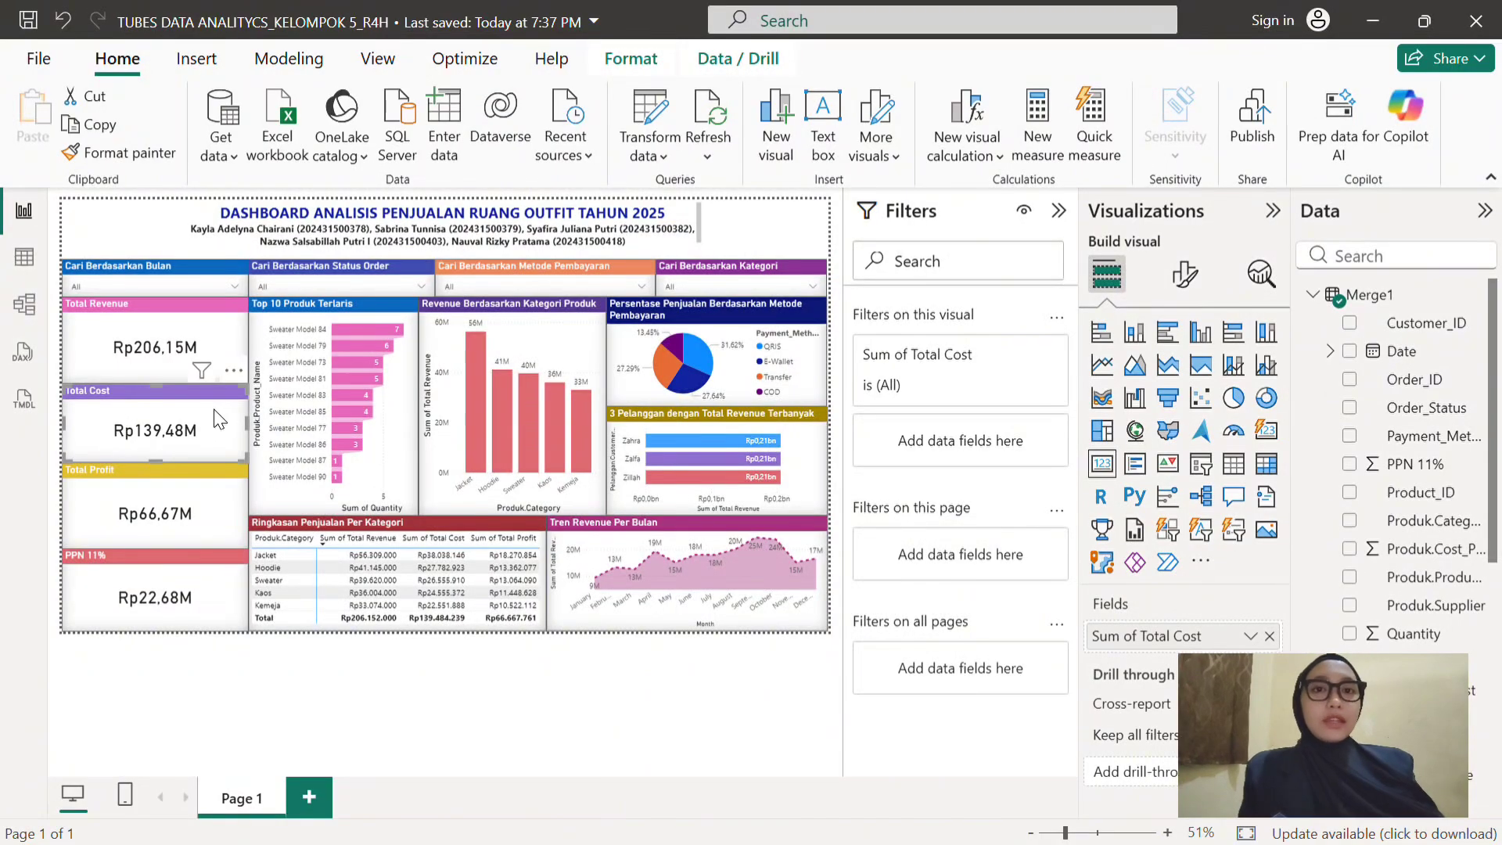
click(221, 490)
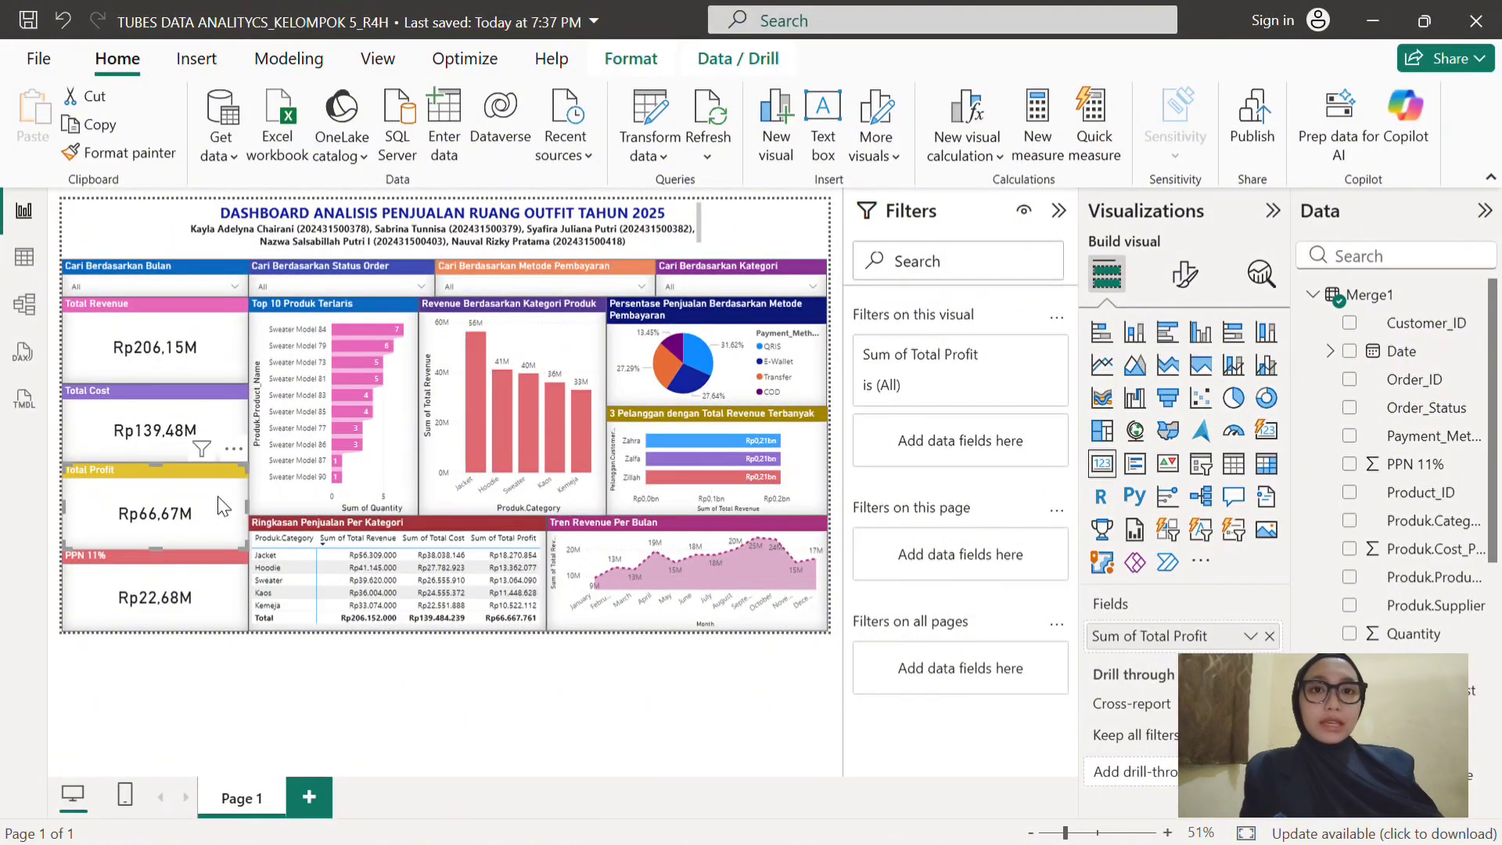
click(230, 583)
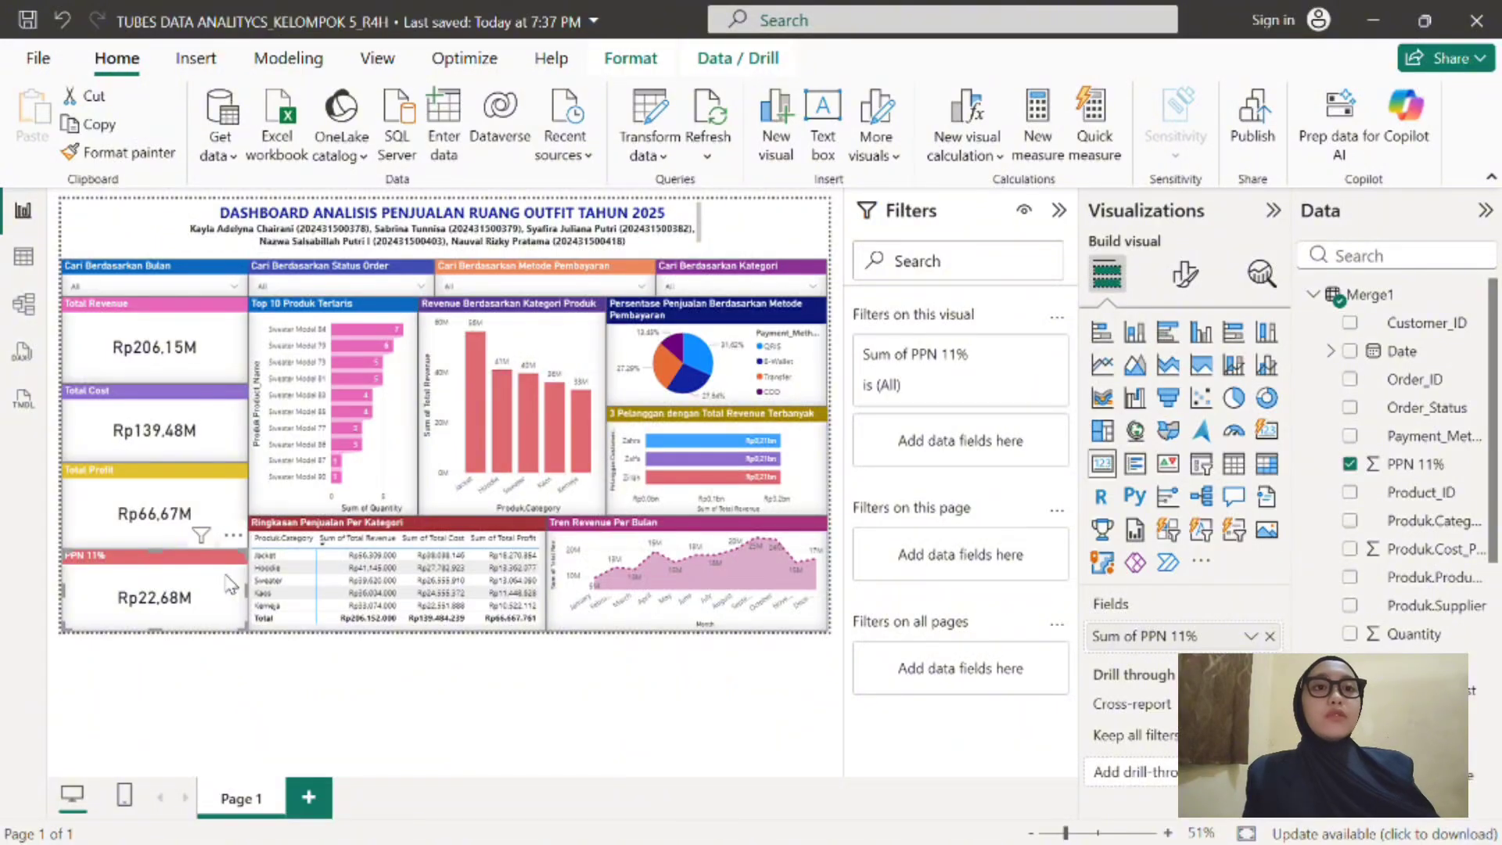
Inspect the fields of the top products, category revenue, payment method and top customers charts, the category summary table and the monthly revenue trend.
click(388, 307)
click(521, 319)
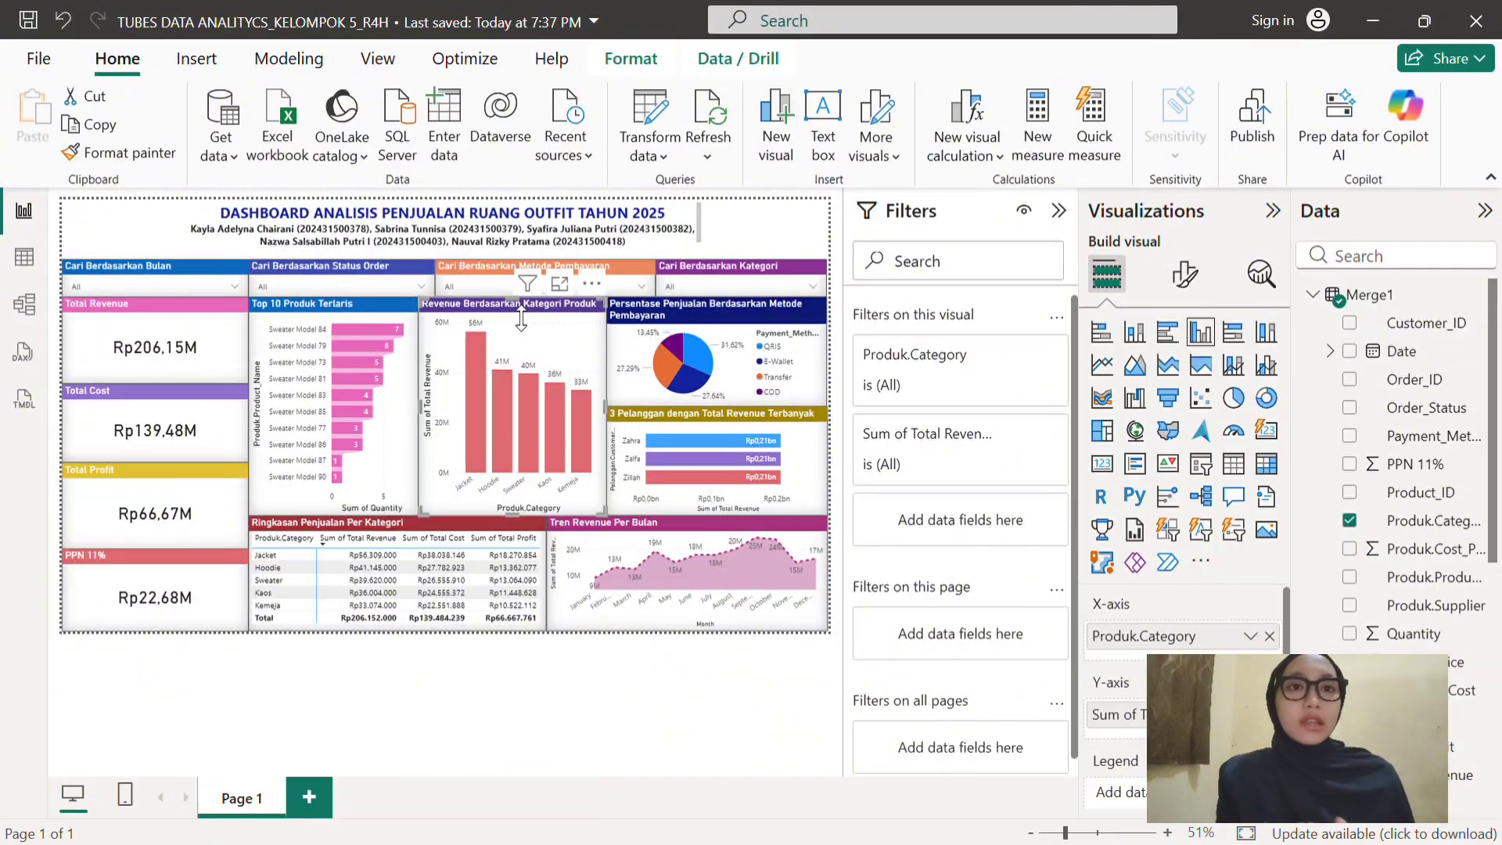
click(677, 312)
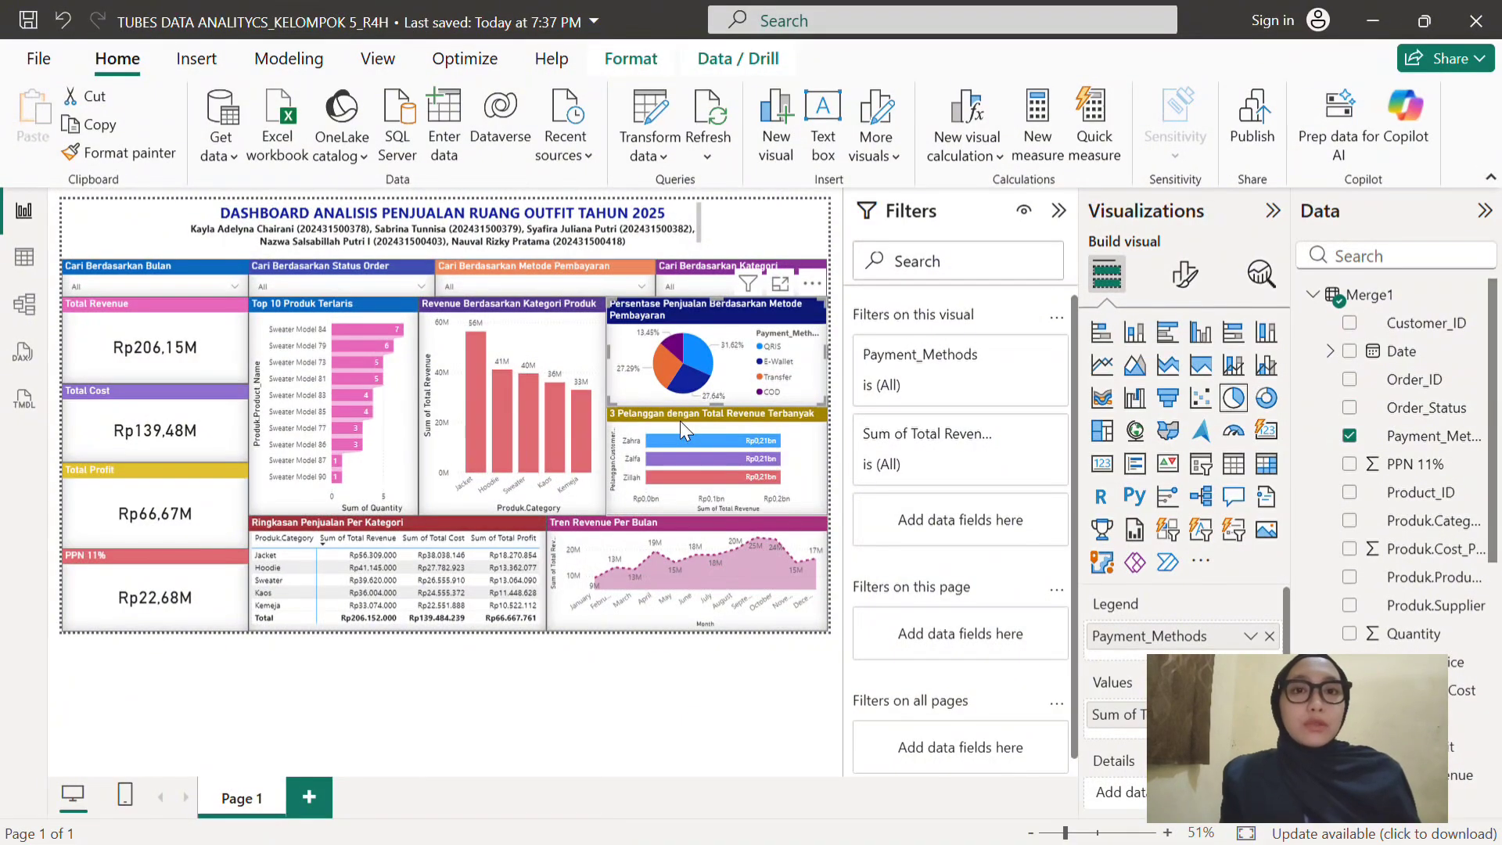
click(679, 421)
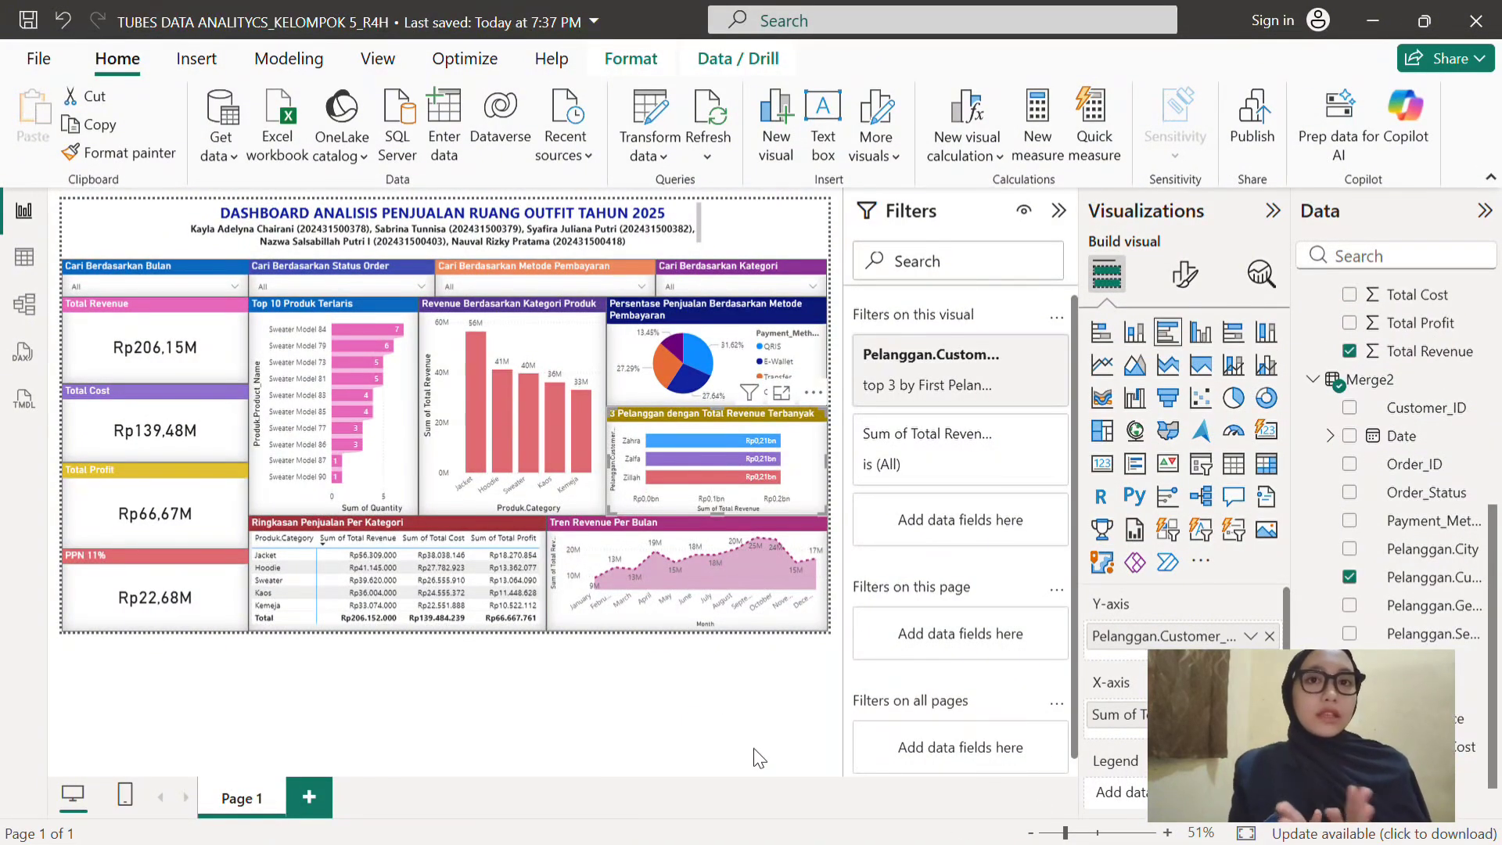
click(500, 520)
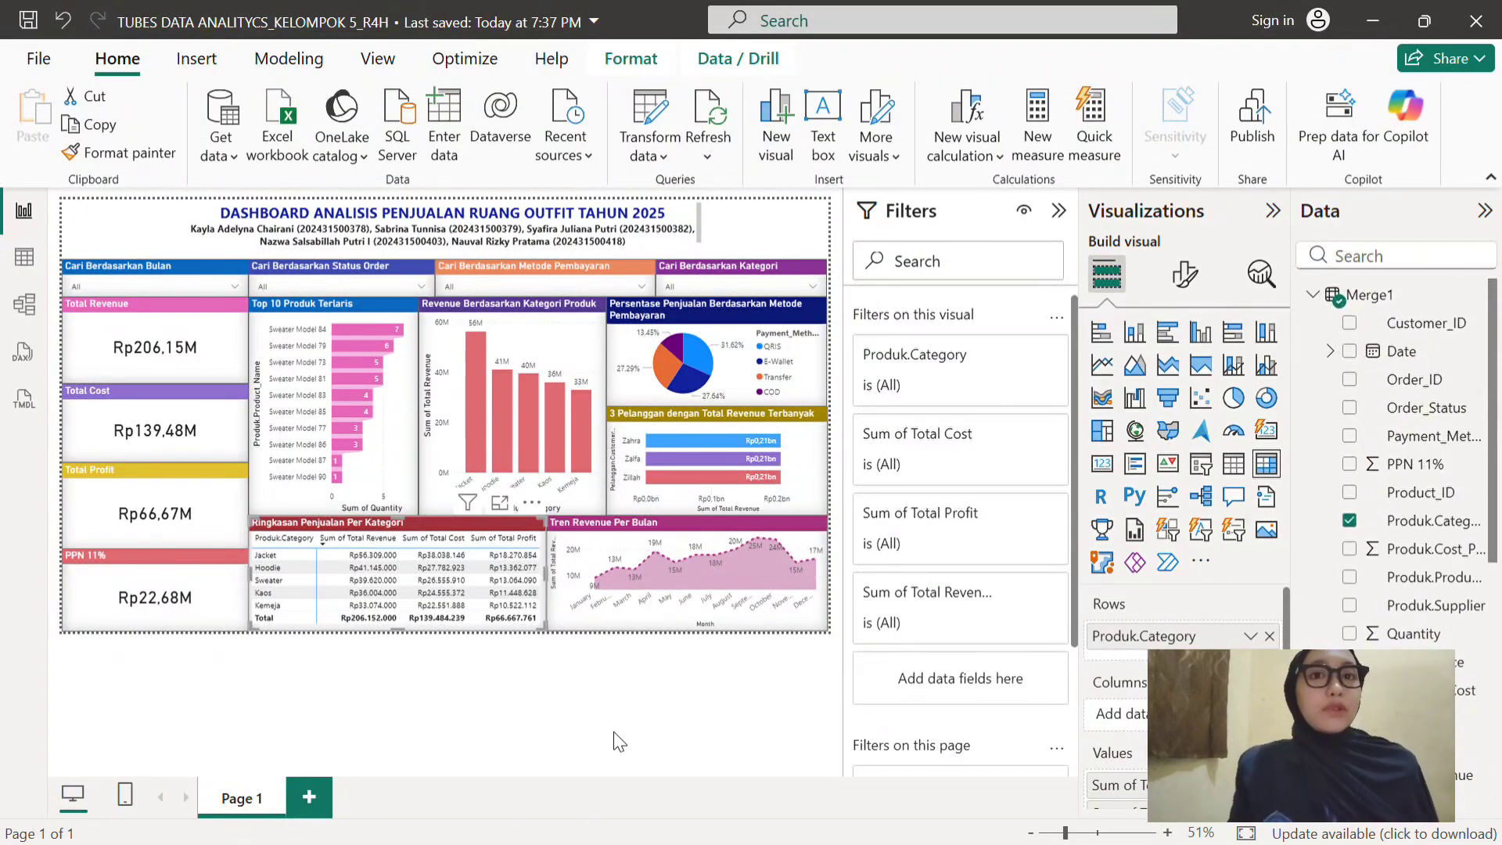
click(593, 532)
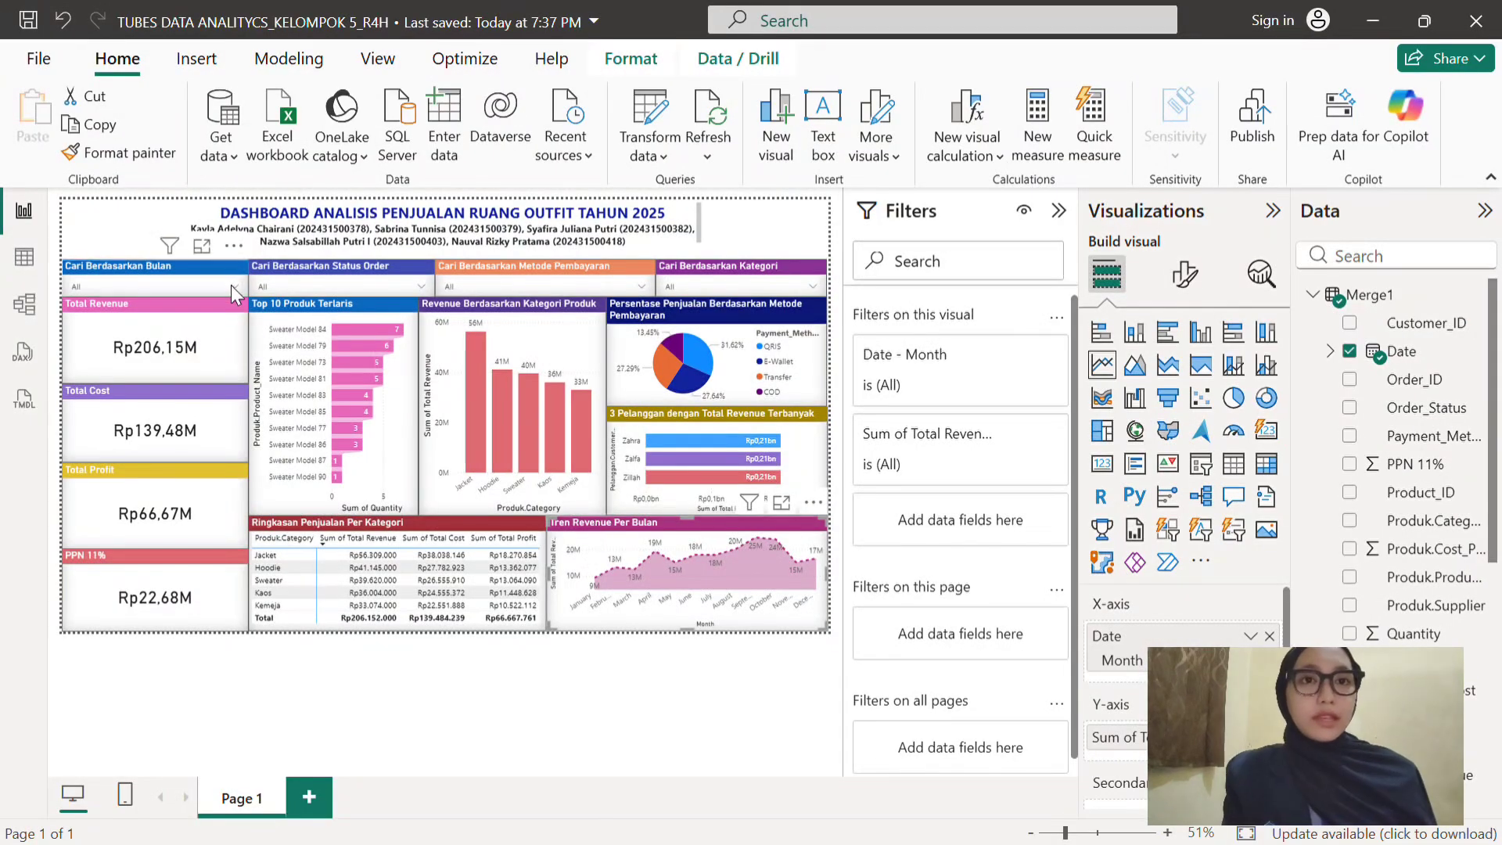
Review the filter options offered by the month, order status, payment method and category slicers.
click(232, 285)
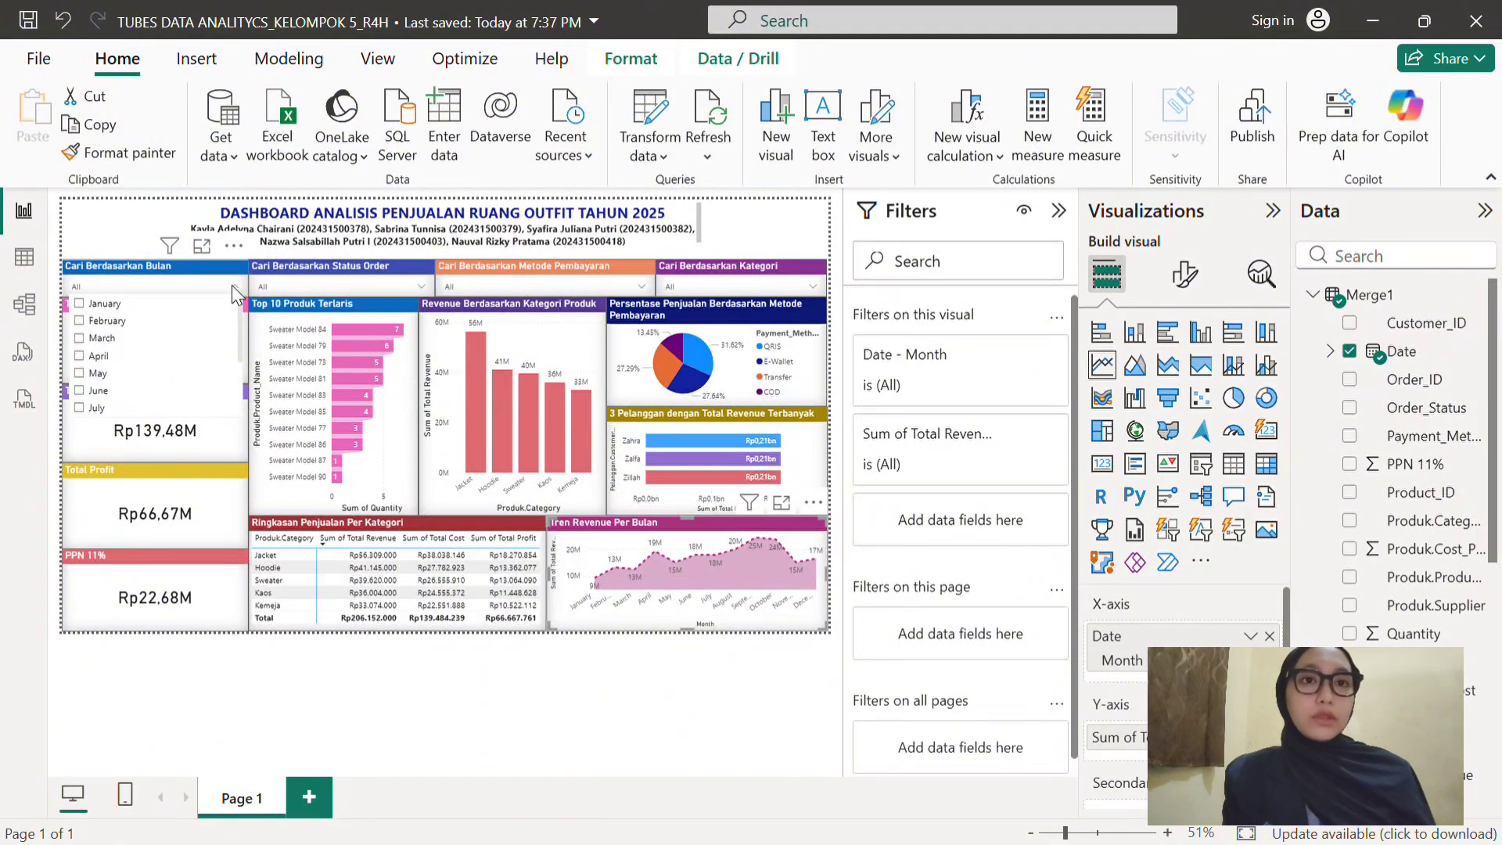
click(340, 266)
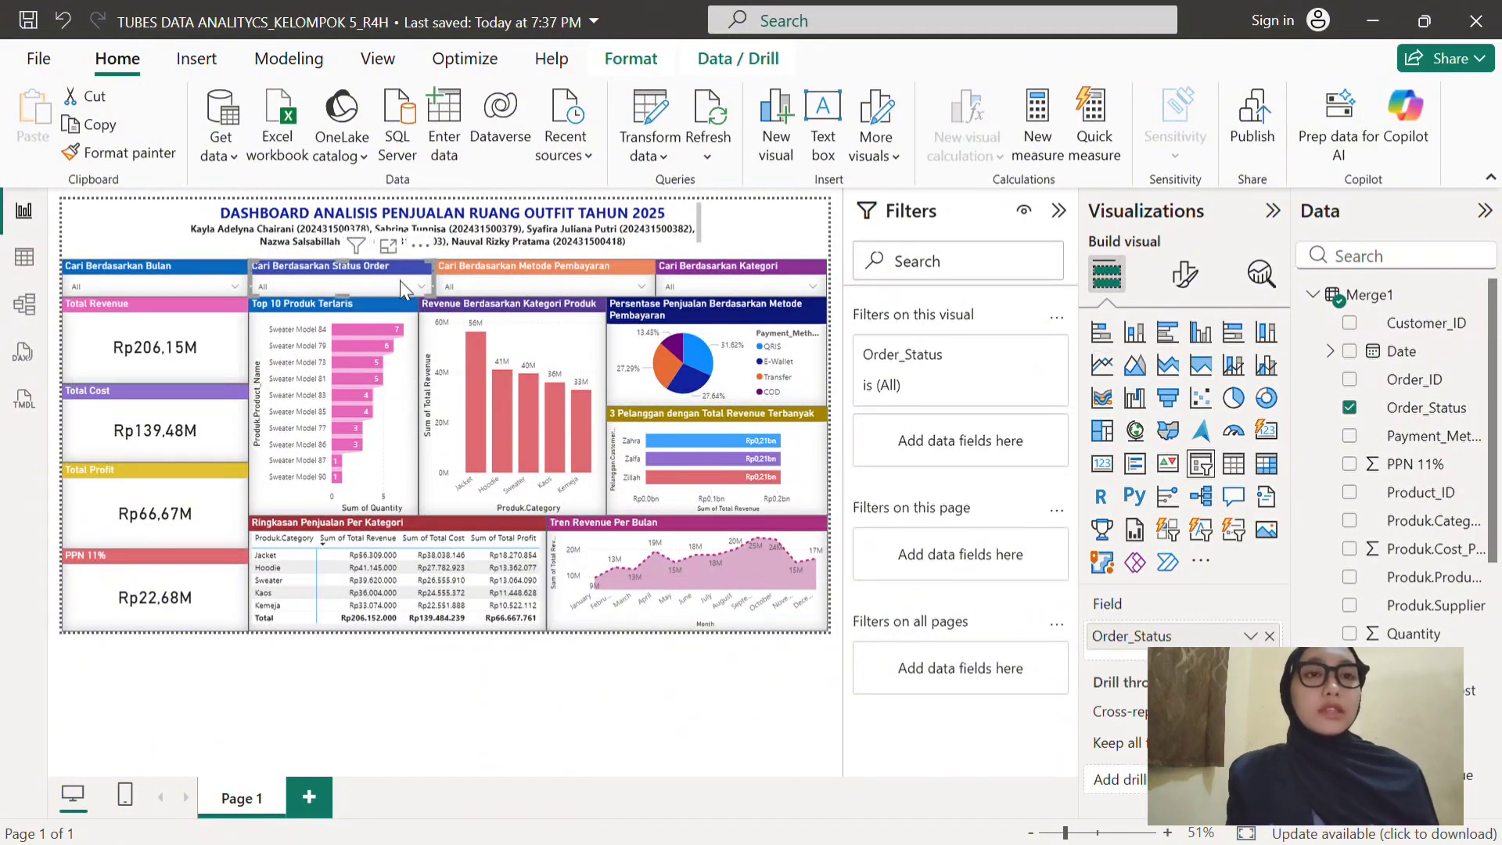
click(420, 284)
click(232, 290)
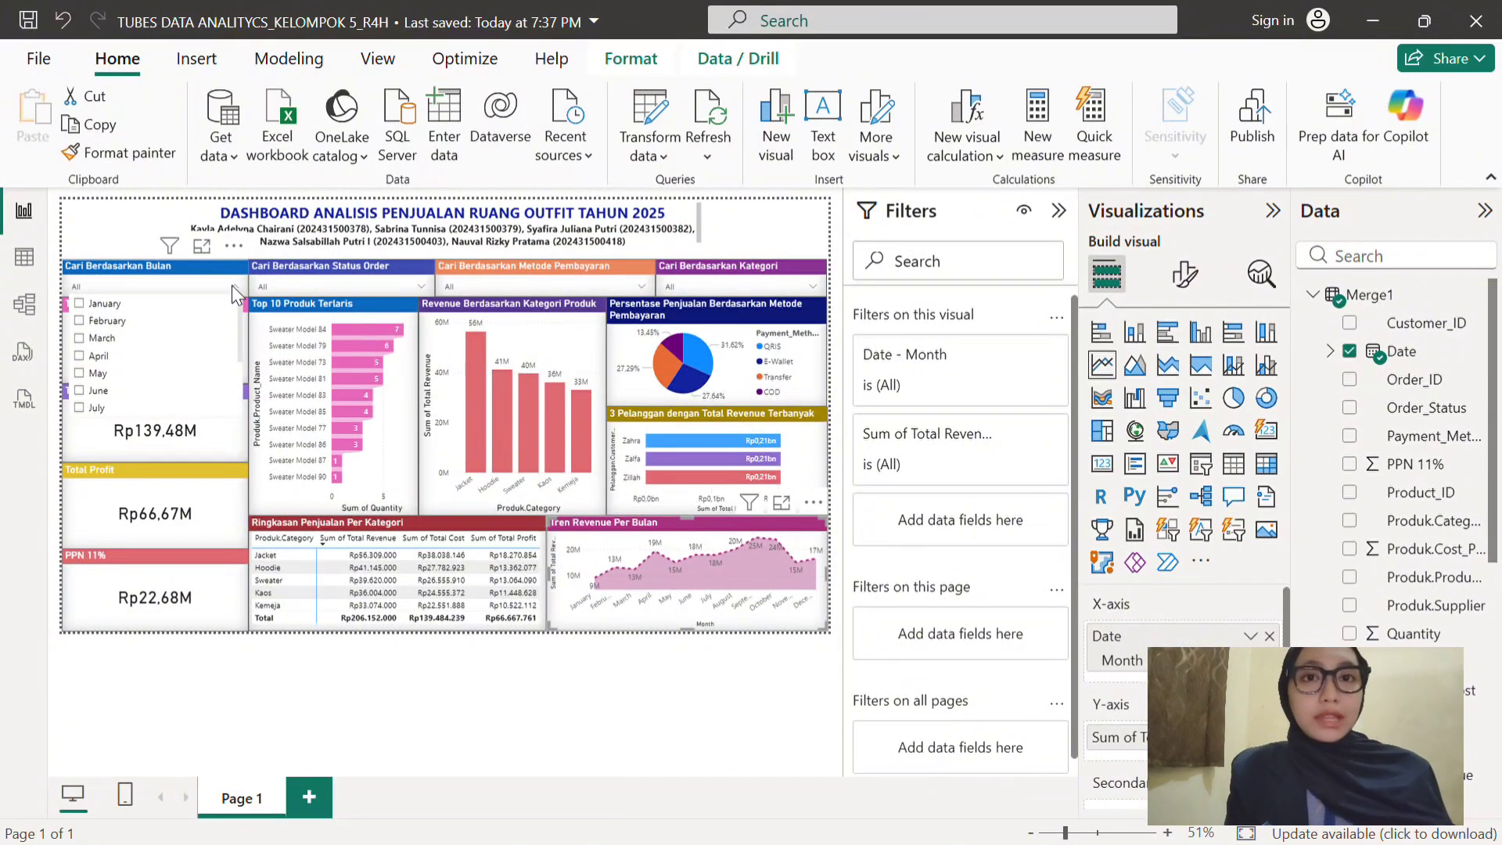
click(339, 265)
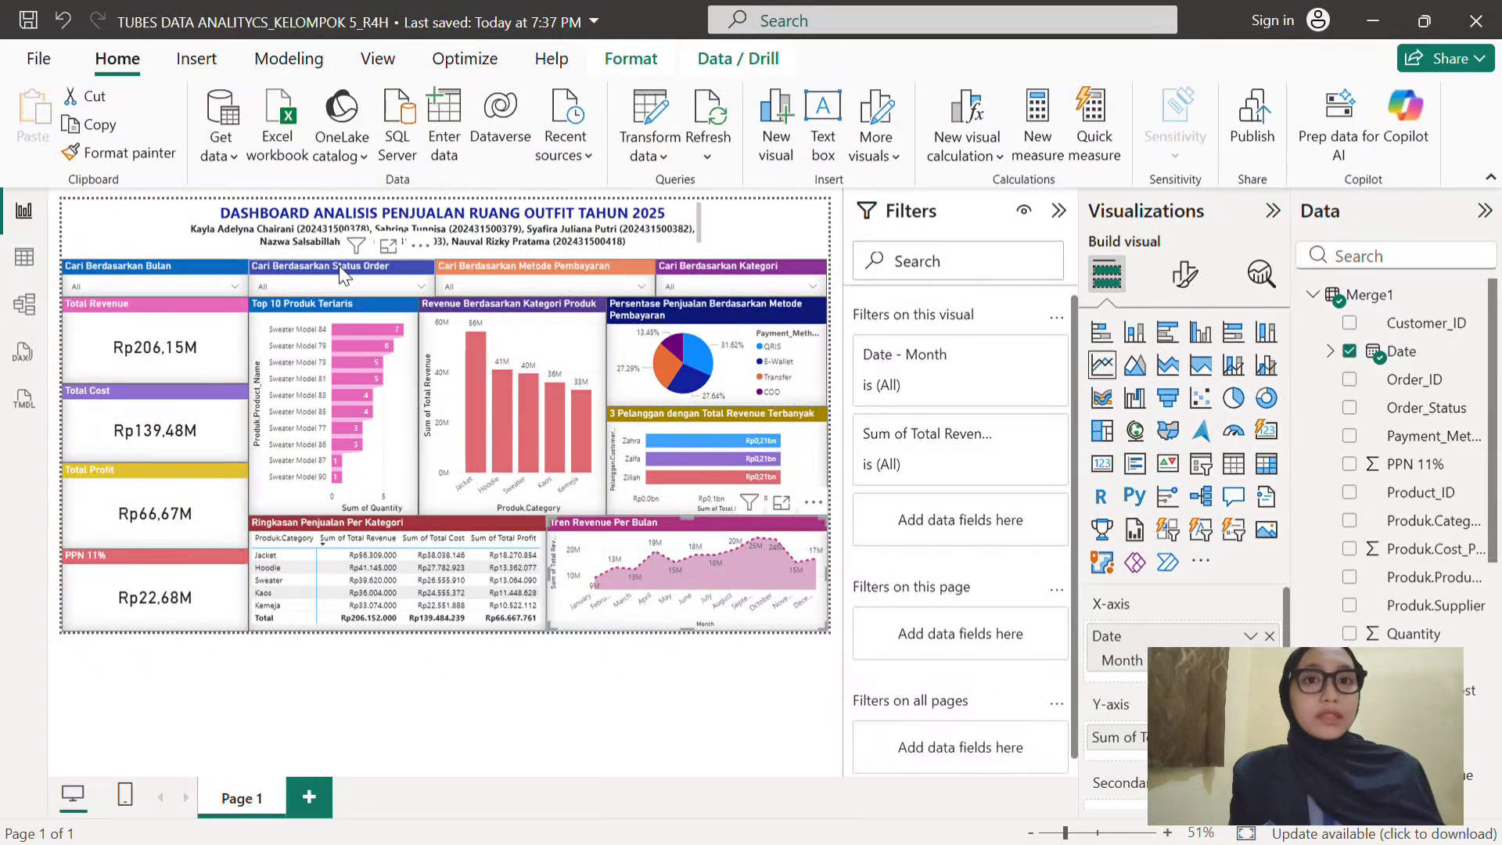
click(420, 285)
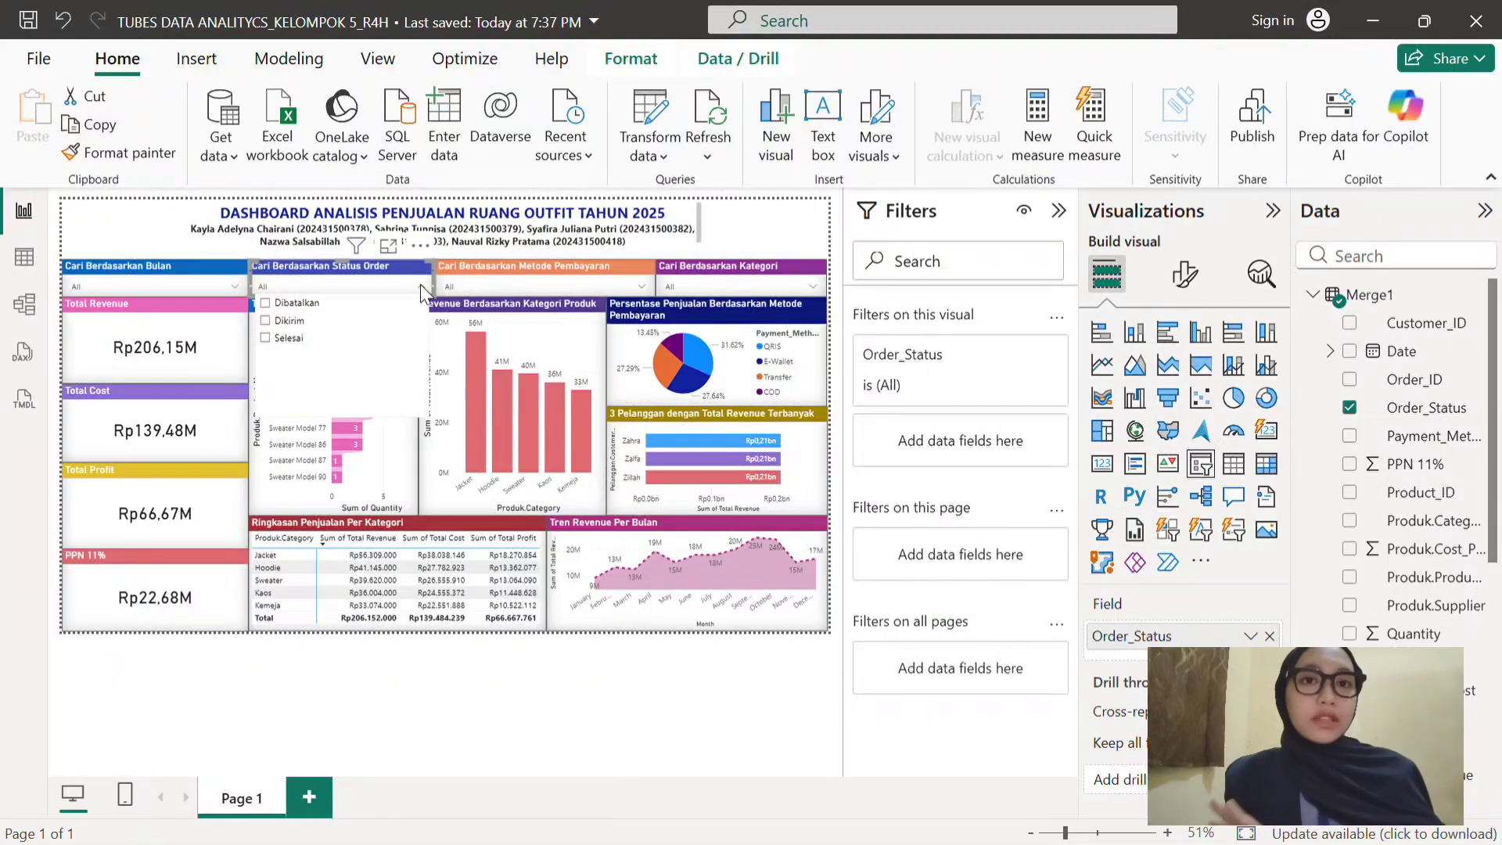
click(640, 283)
click(640, 286)
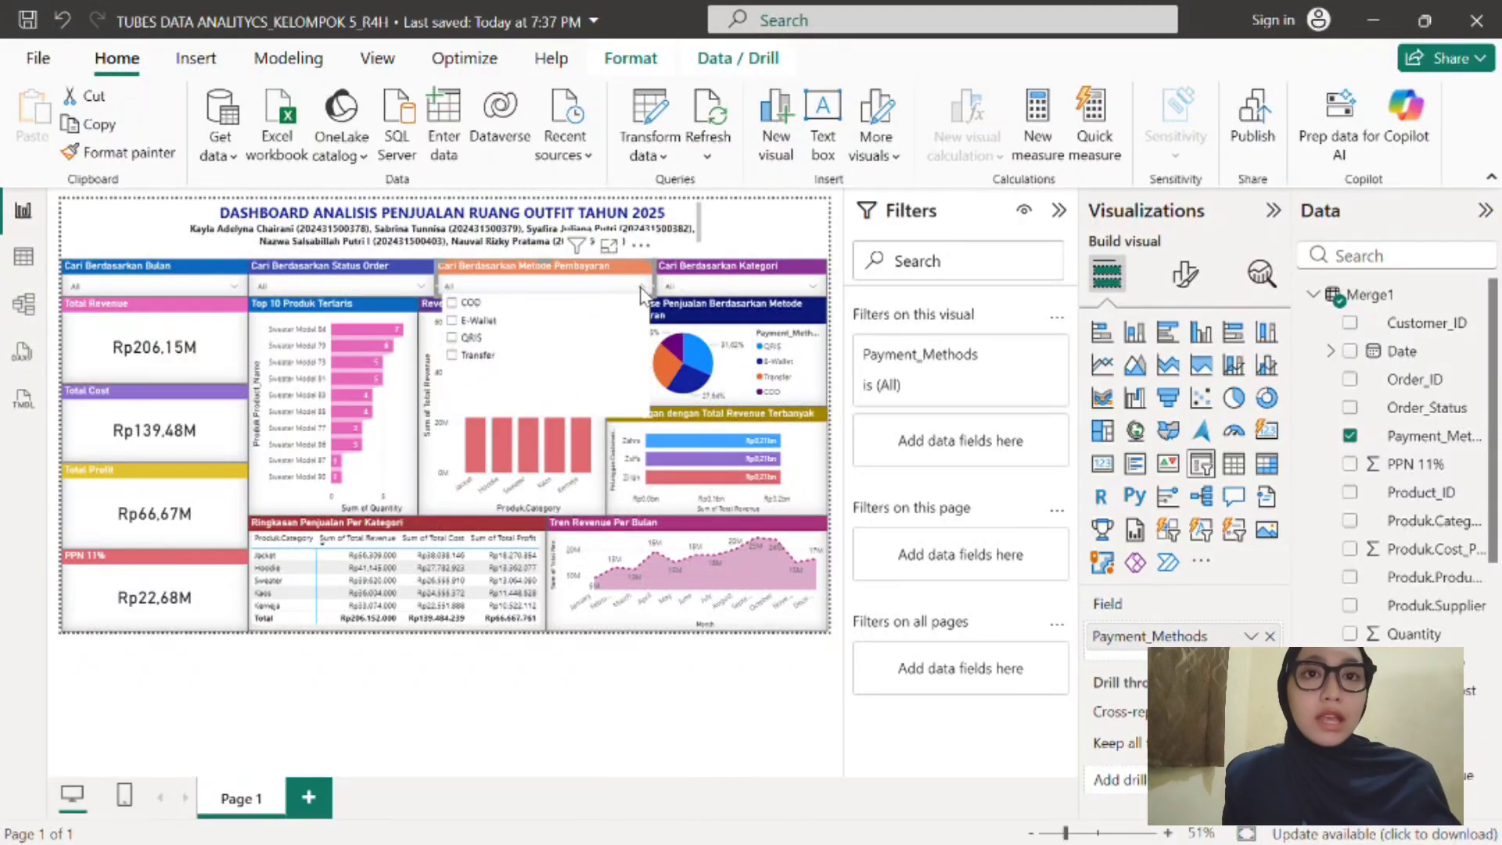
click(806, 288)
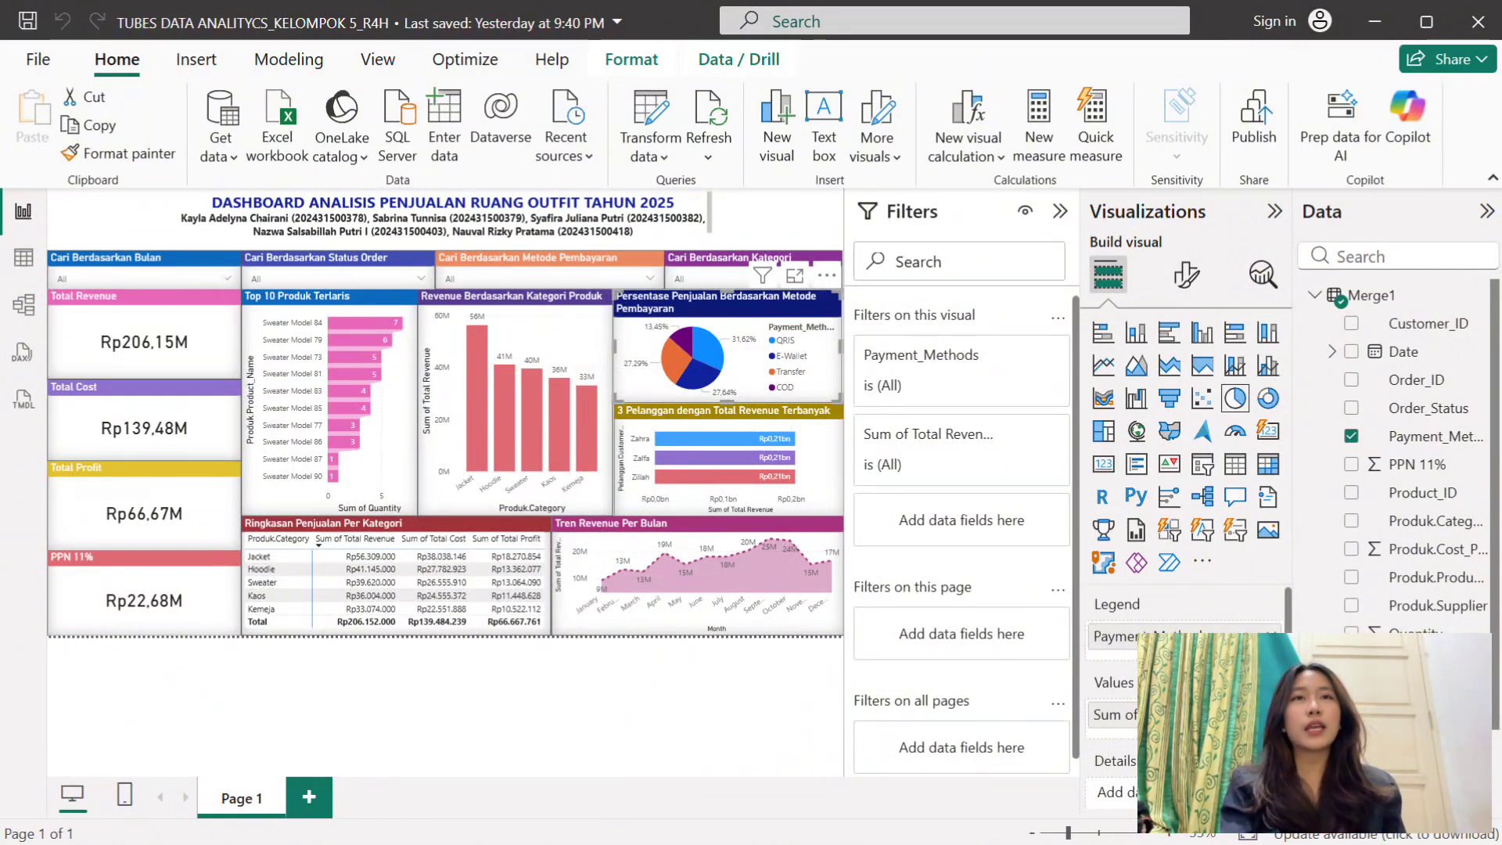
Examine the top three customers chart, the sales summary per category and the monthly revenue trend for the analysis.
click(728, 461)
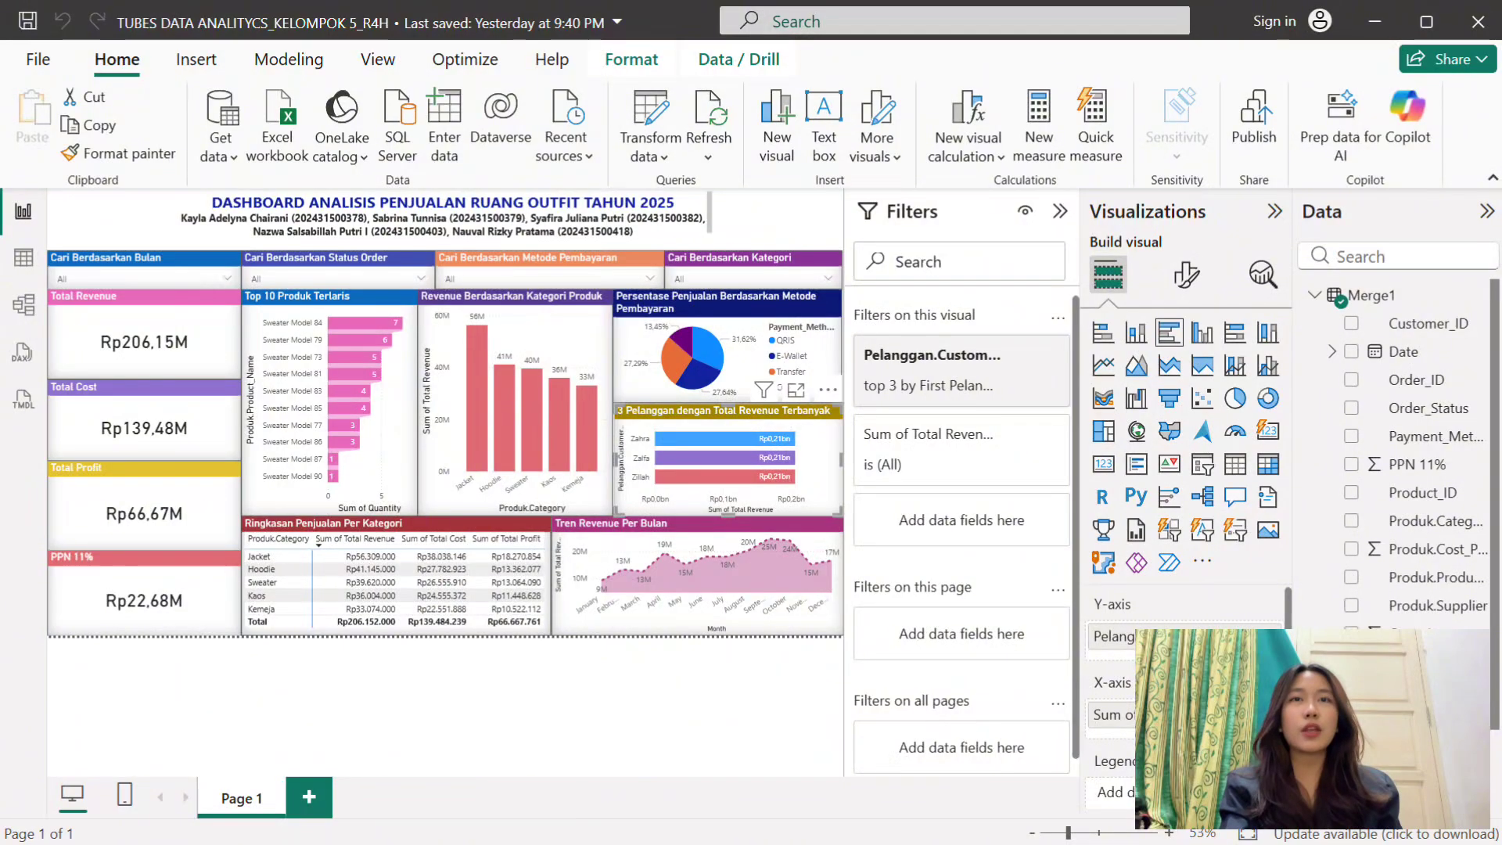
click(392, 580)
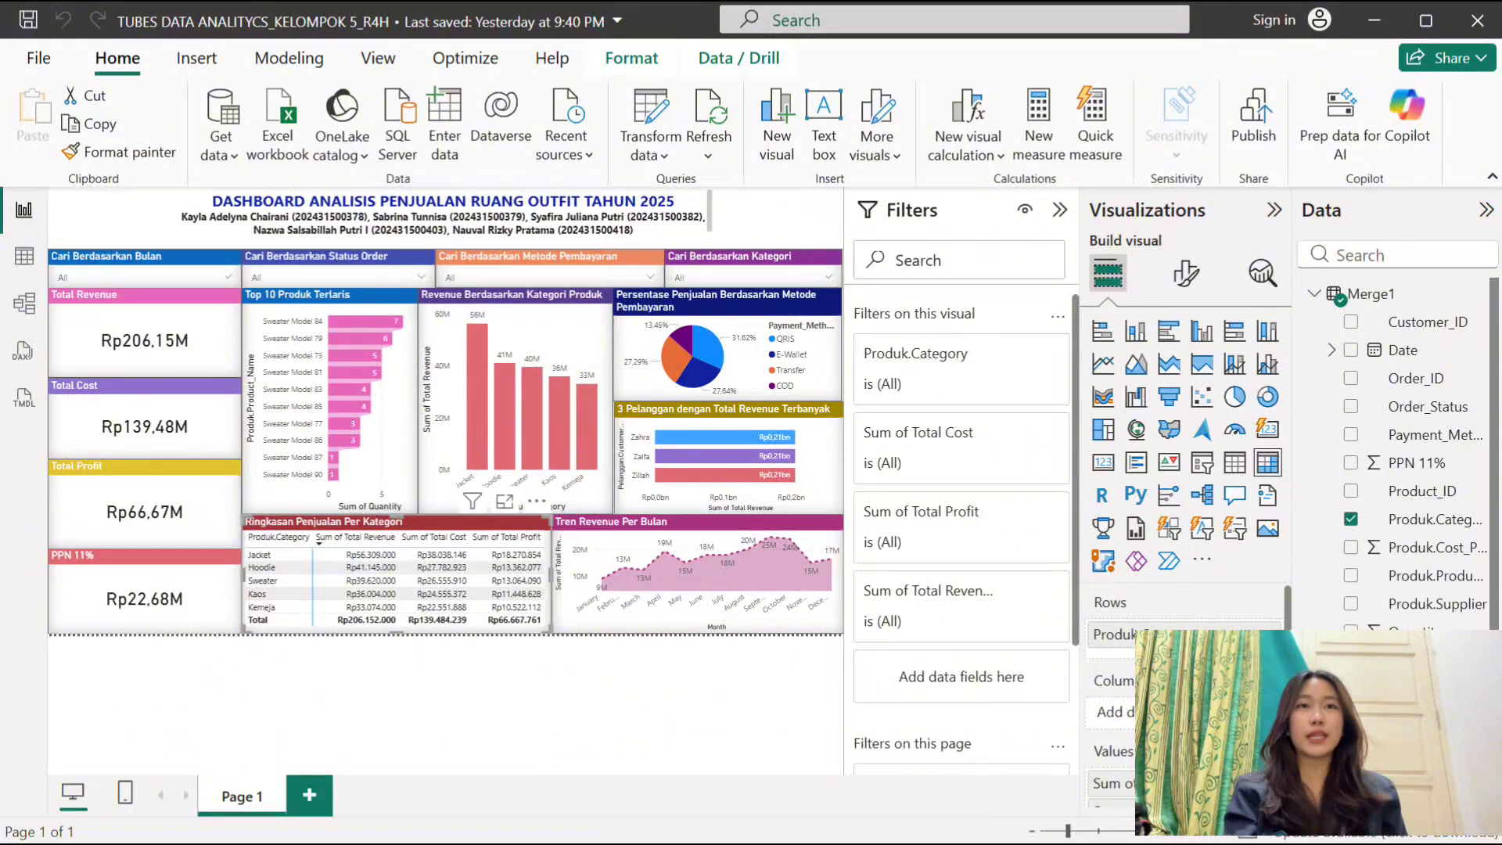
click(696, 579)
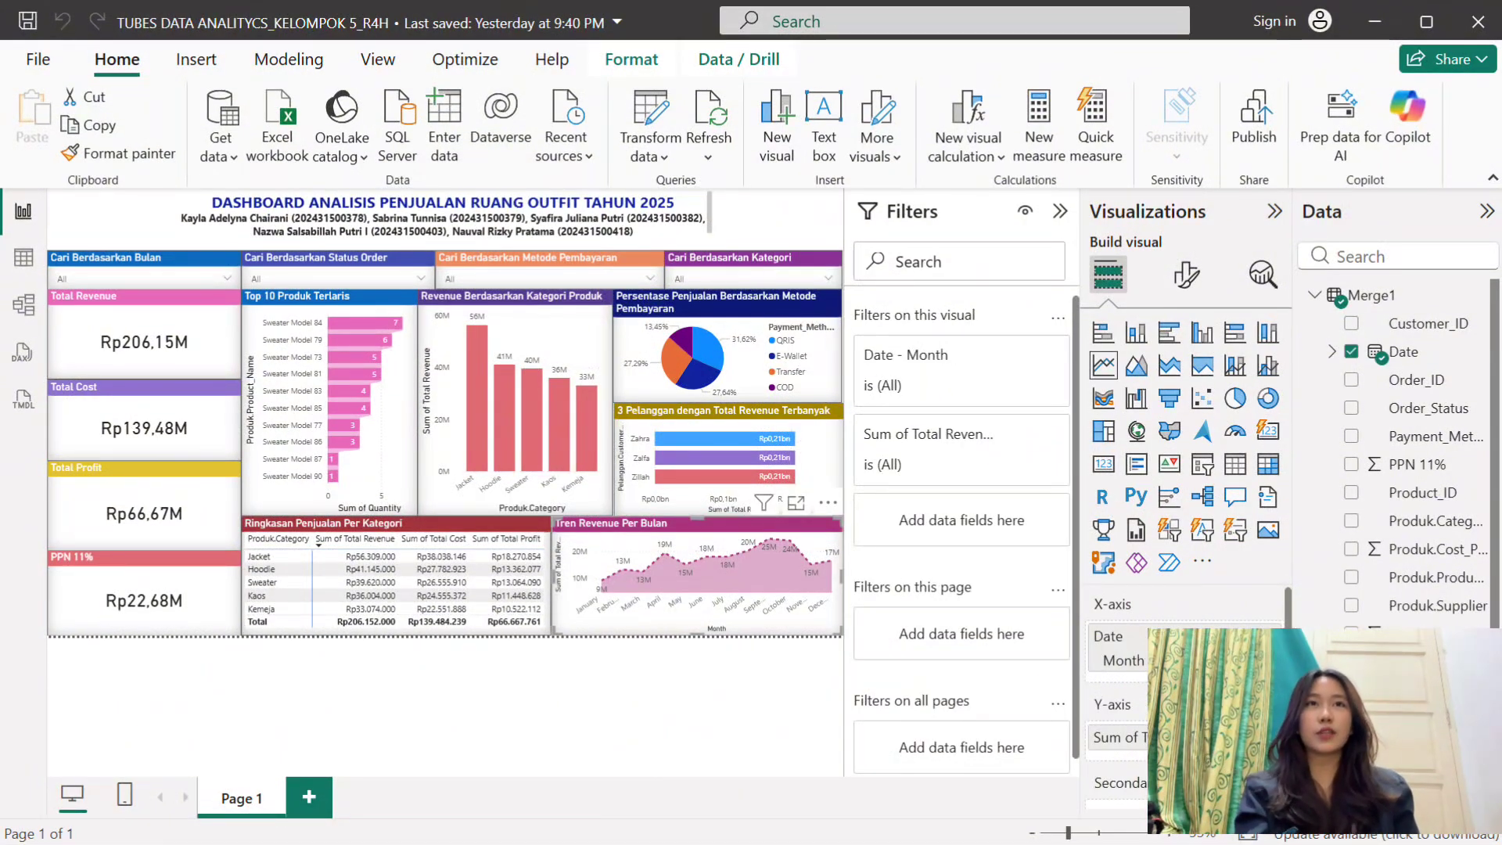